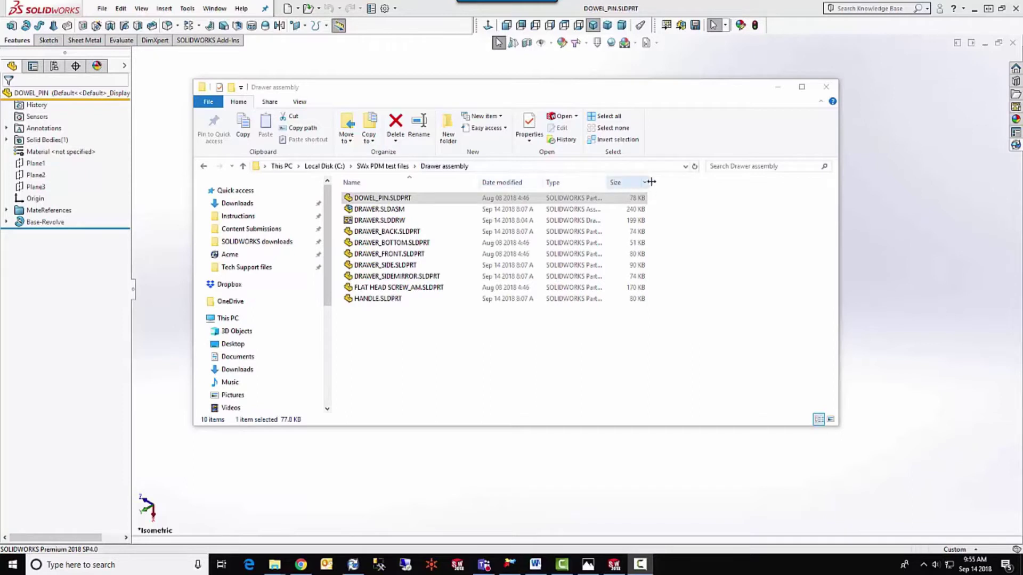
# Open the dowel pin's custom file properties, where Revision shows D
pyautogui.click(941, 198)
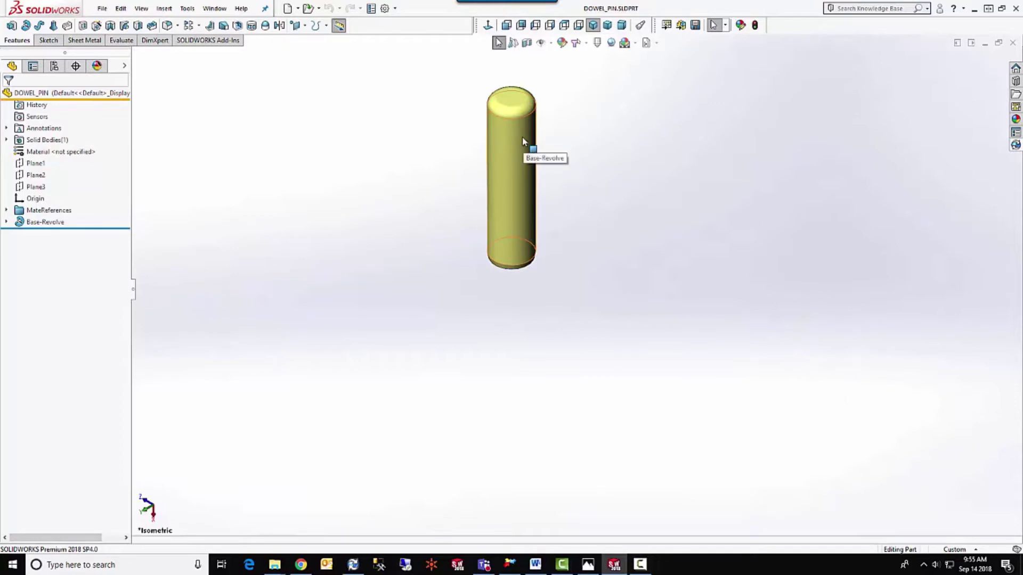
pyautogui.click(372, 8)
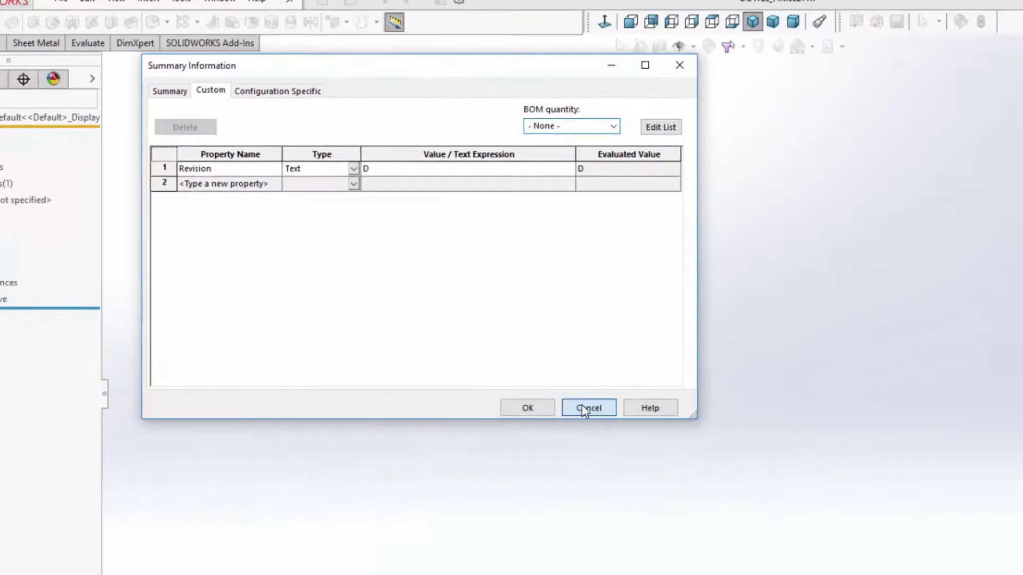
# Cancel the dowel pin's Summary Information dialog without saving any changes
pyautogui.click(693, 514)
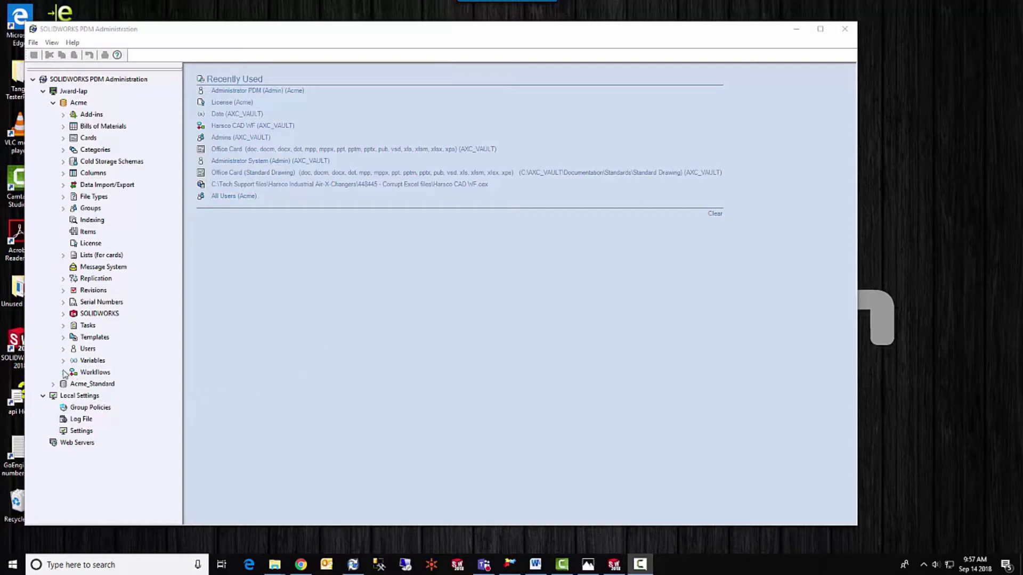
# Open the Revision variable, inspect its CustomProperty attribute mapping, and close it unchanged
pyautogui.click(64, 360)
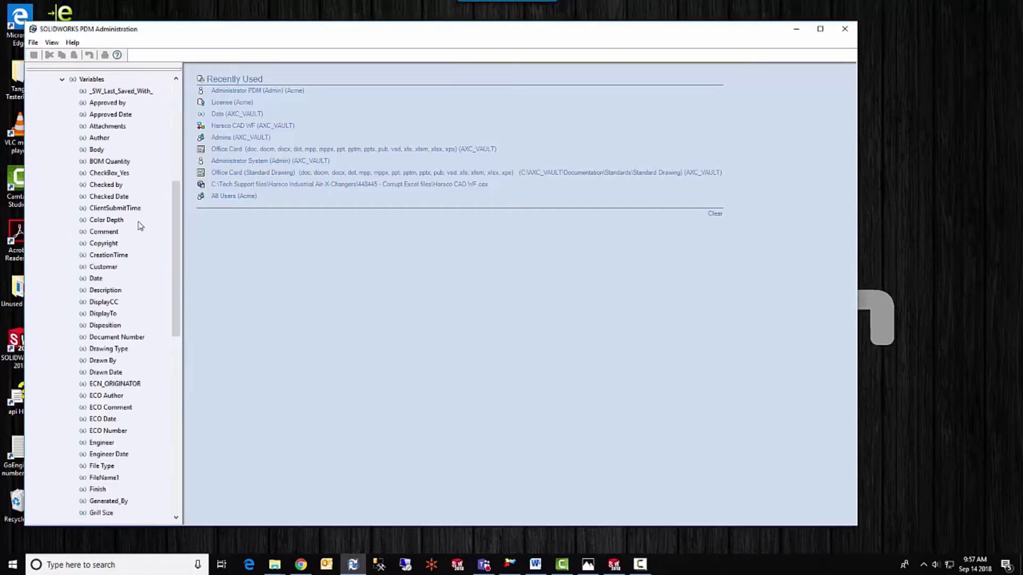
pyautogui.moveTo(177, 244); pyautogui.dragTo(166, 331)
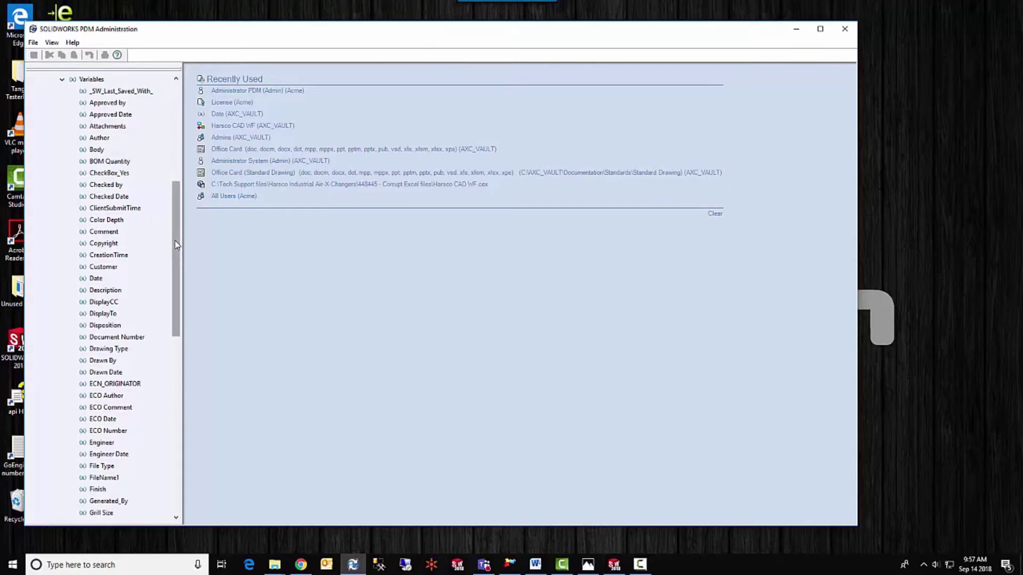
pyautogui.scroll(-4, 133, 331)
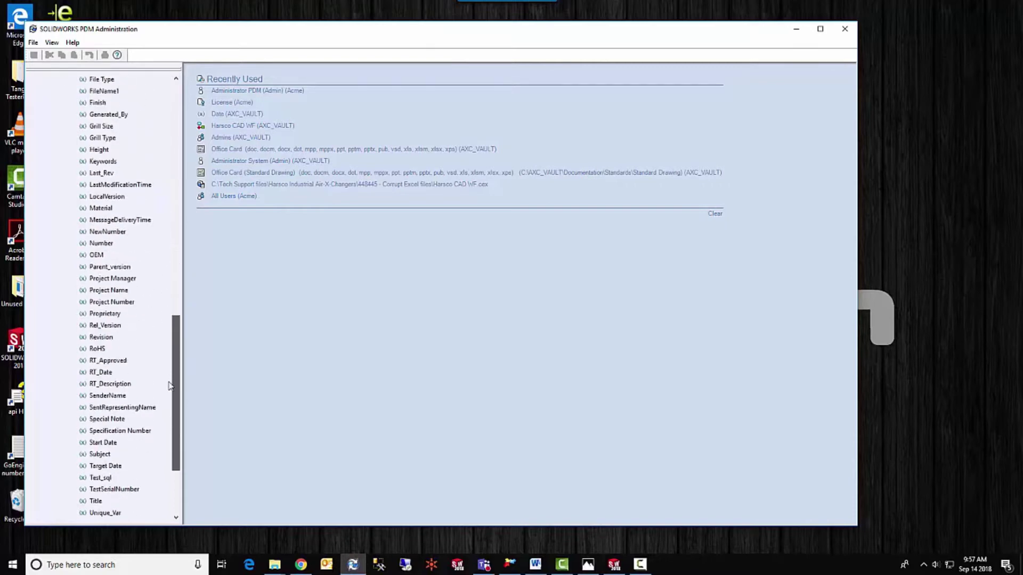
pyautogui.scroll(-1, 118, 319)
pyautogui.doubleClick(101, 313)
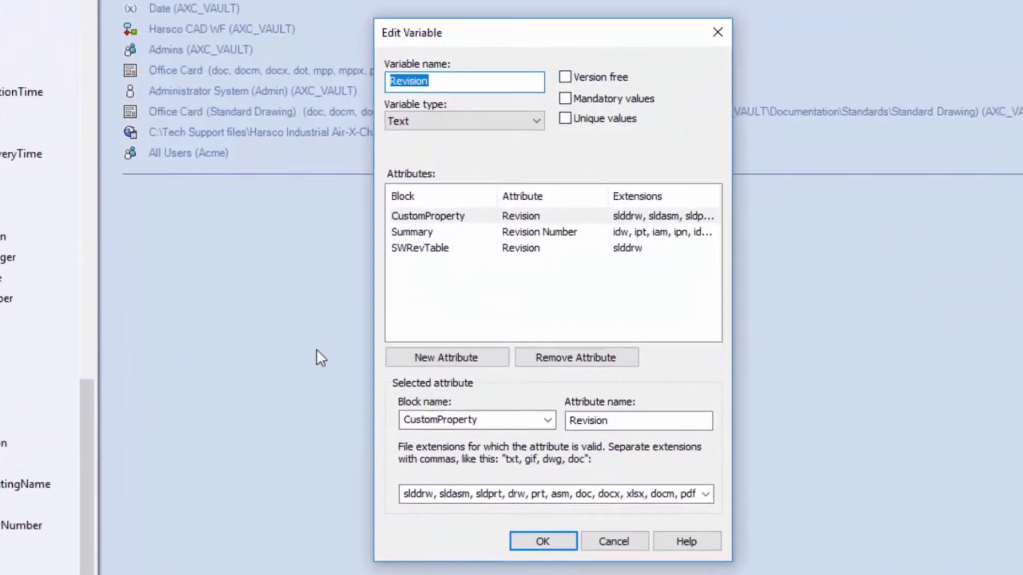
pyautogui.click(446, 218)
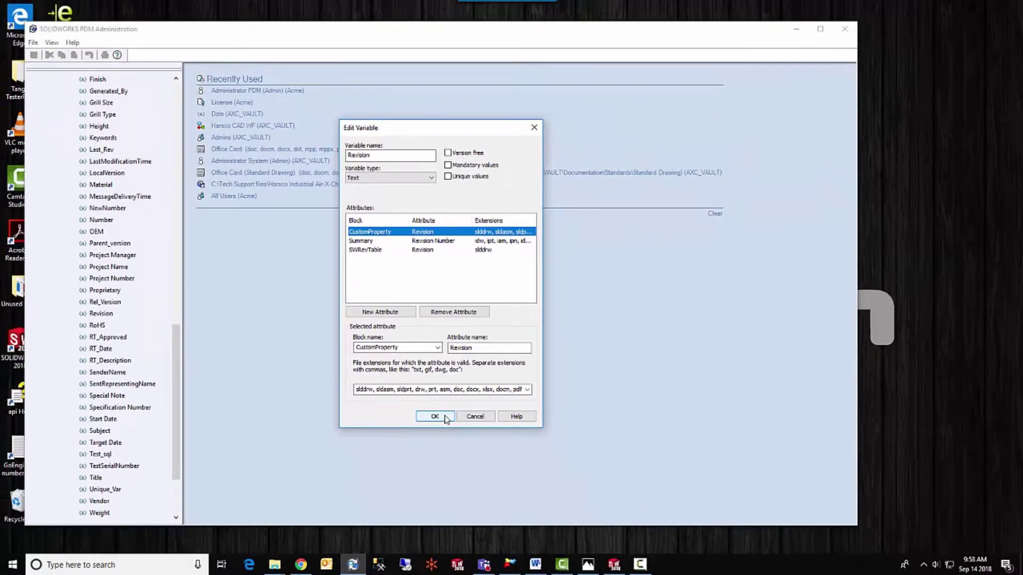
pyautogui.click(445, 417)
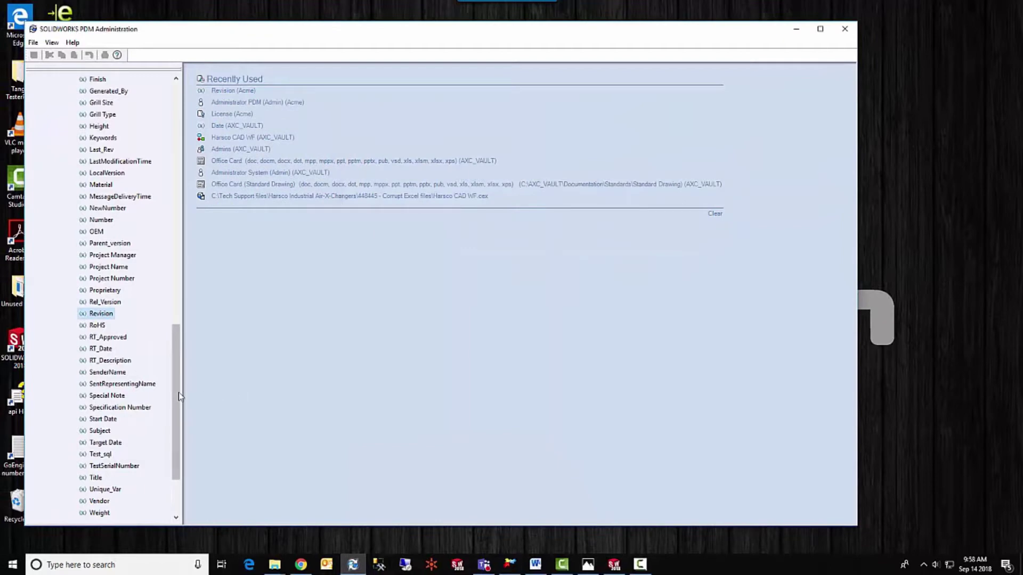
pyautogui.scroll(5, 160, 320)
pyautogui.scroll(10, 158, 219)
pyautogui.scroll(3, 154, 219)
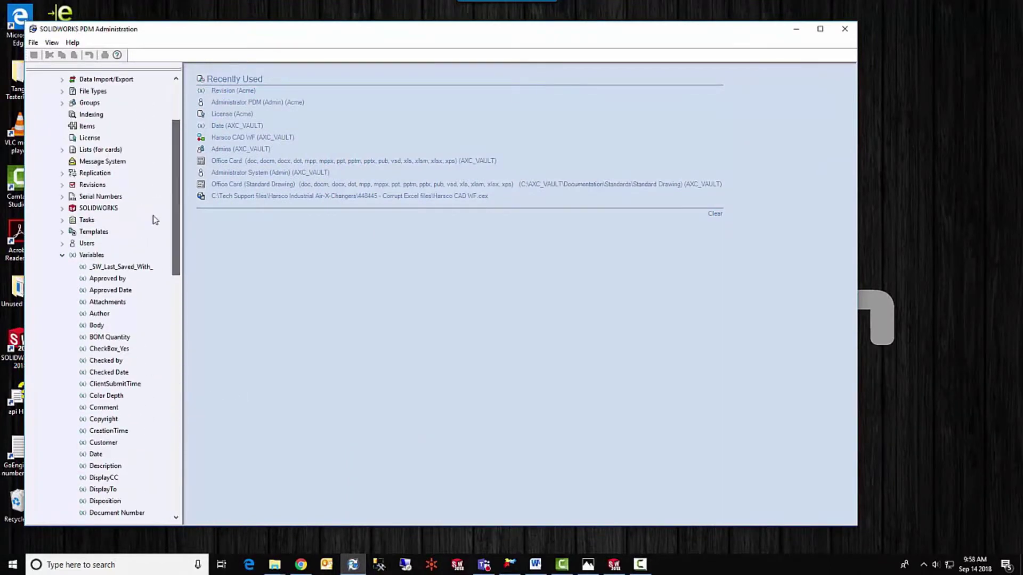
# Collapse Variables and open ACME CAD File Card from Cards > File Cards in the card editor
pyautogui.click(62, 256)
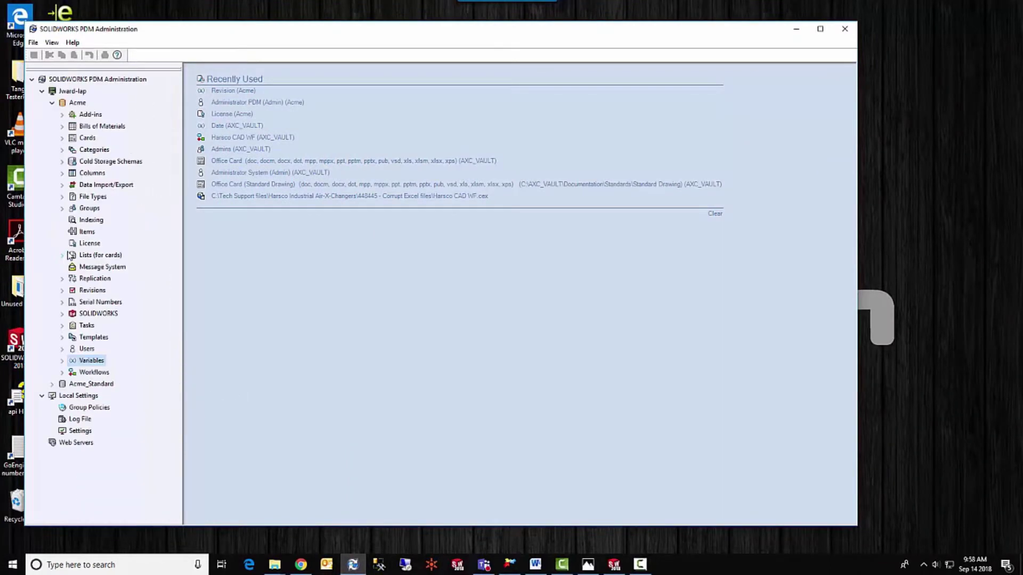
pyautogui.click(62, 138)
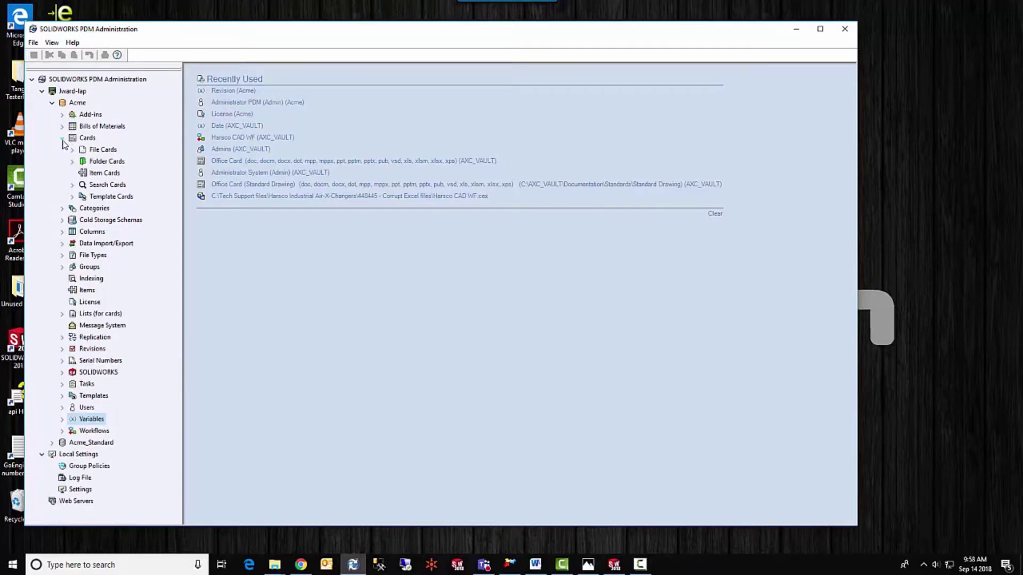
pyautogui.click(72, 150)
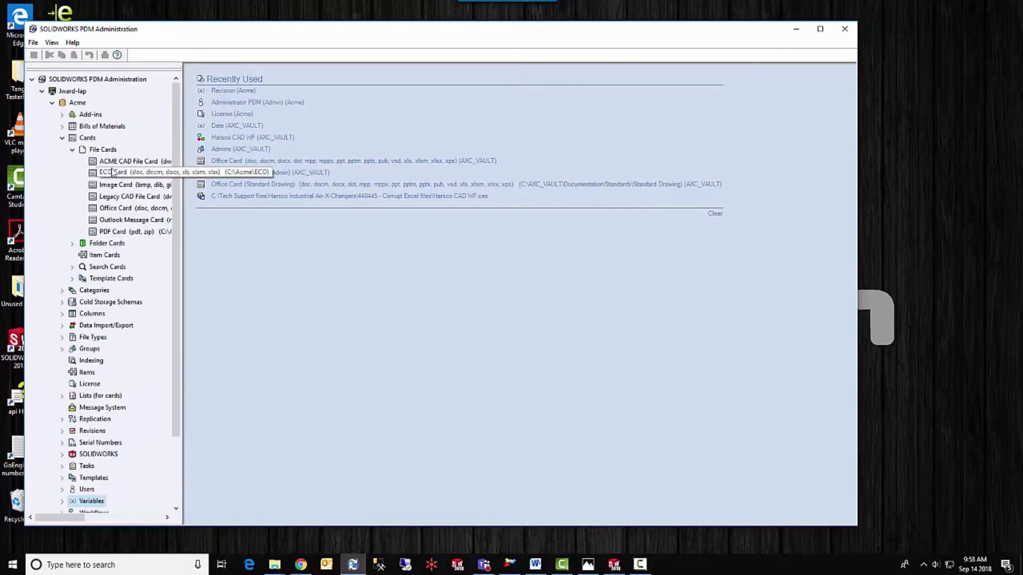
pyautogui.doubleClick(118, 162)
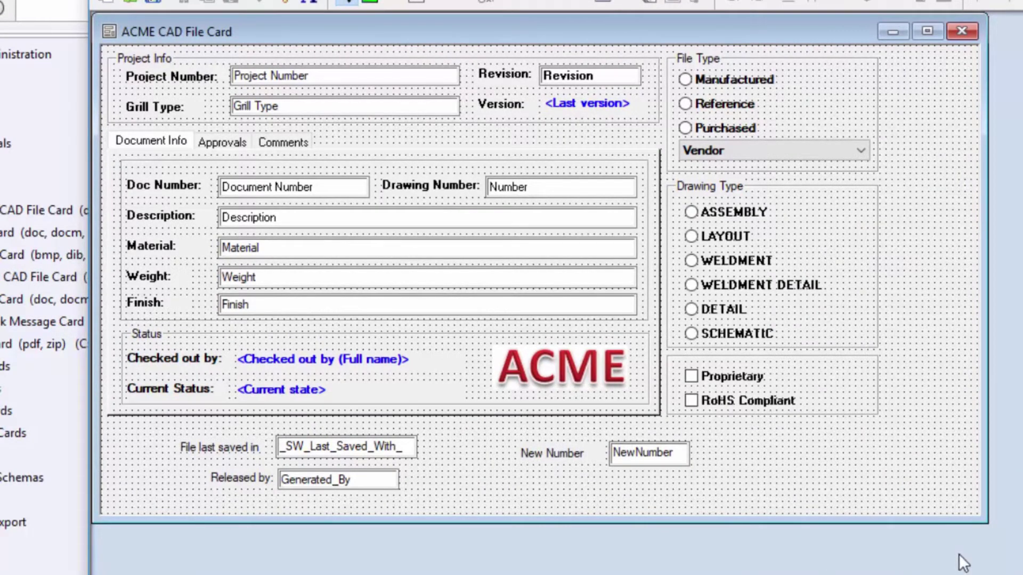
# Uncheck Default overwrites on the card's Revision field, then save and close the card
pyautogui.click(601, 74)
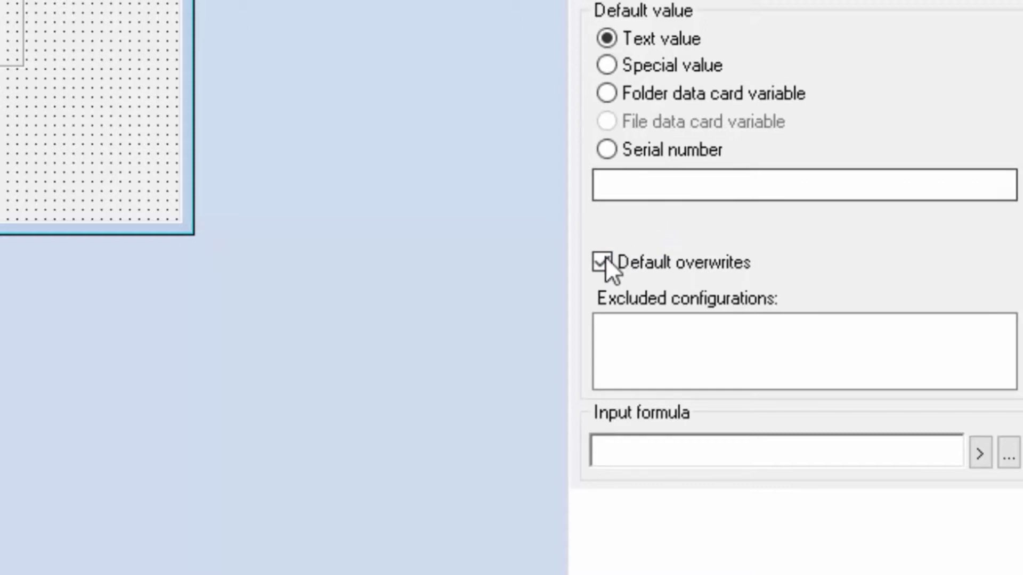
pyautogui.click(640, 265)
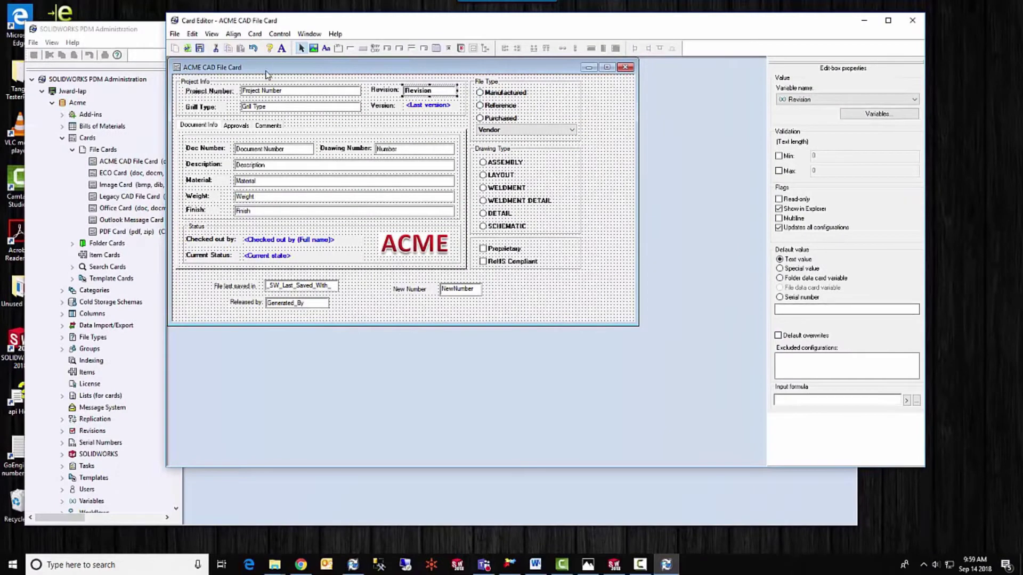
pyautogui.click(200, 48)
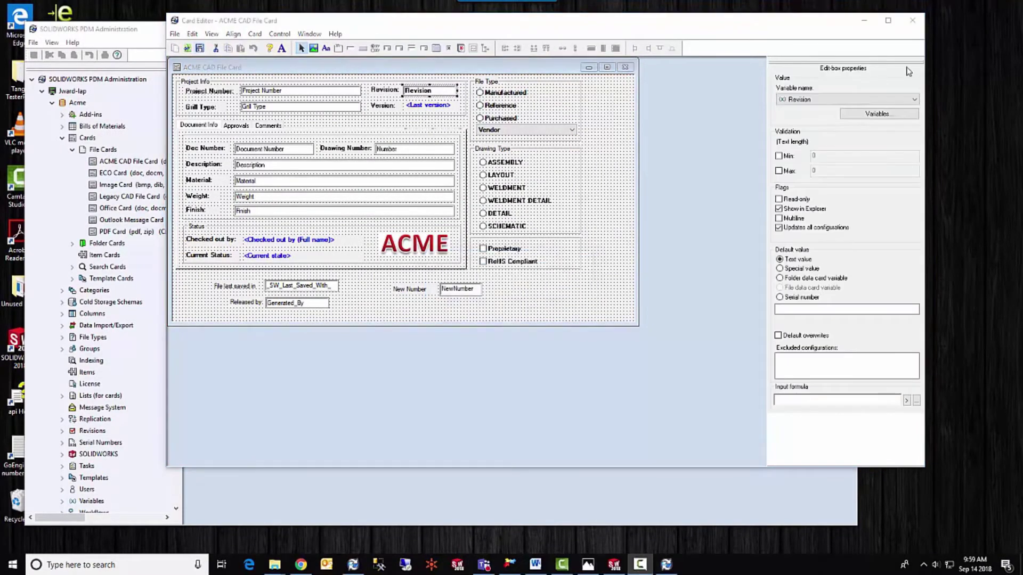
pyautogui.click(912, 20)
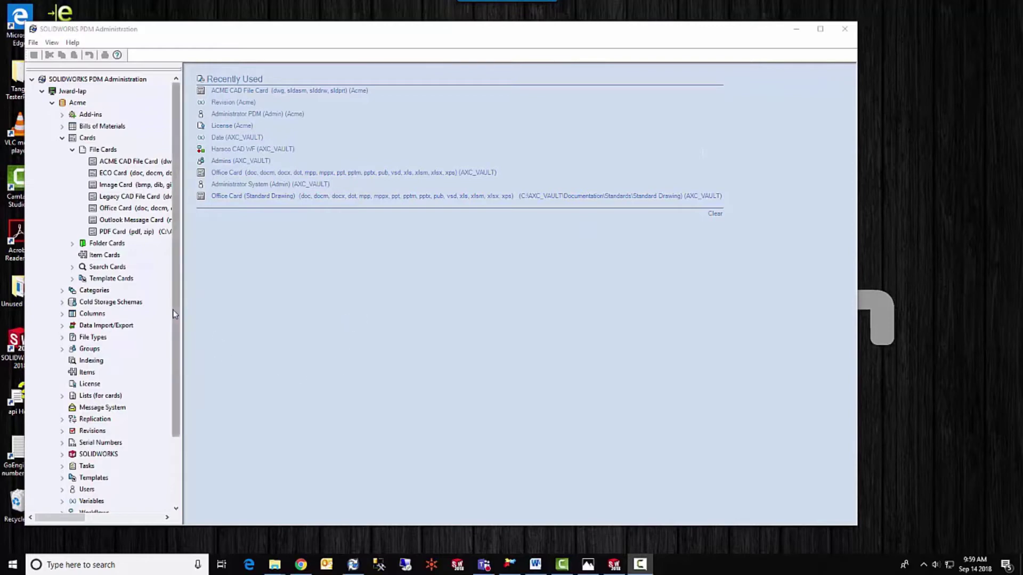
# Expand Workflows in the tree and open the Acme CAD Files workflow diagram
pyautogui.moveTo(178, 315); pyautogui.dragTo(196, 393)
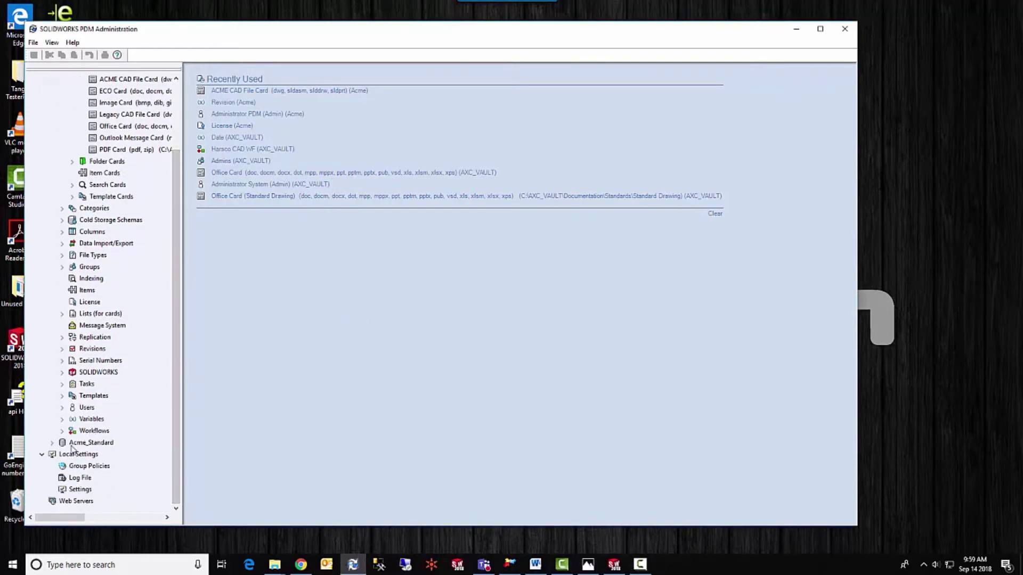
pyautogui.click(62, 431)
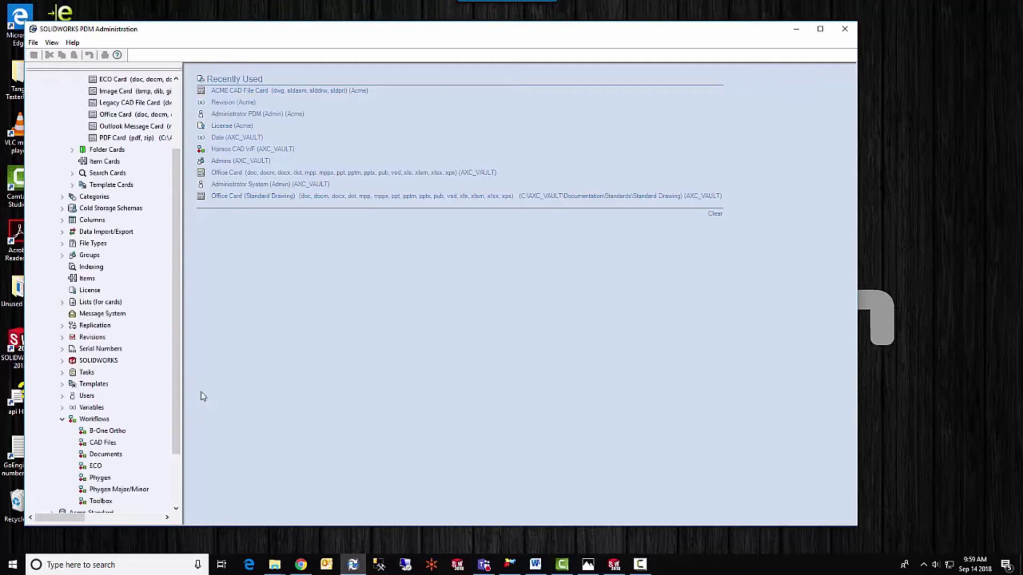
pyautogui.moveTo(179, 385); pyautogui.dragTo(180, 434)
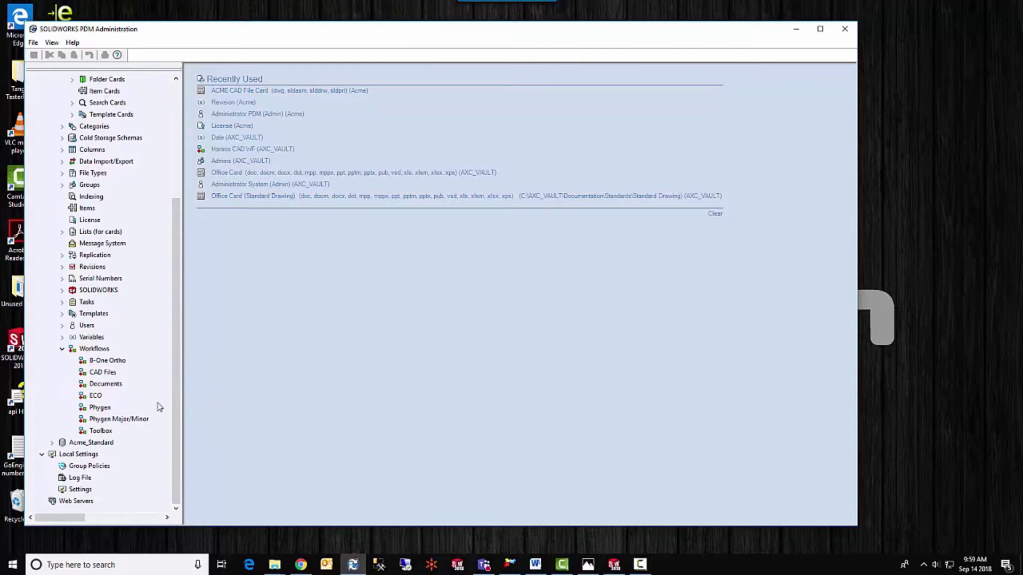
pyautogui.doubleClick(106, 373)
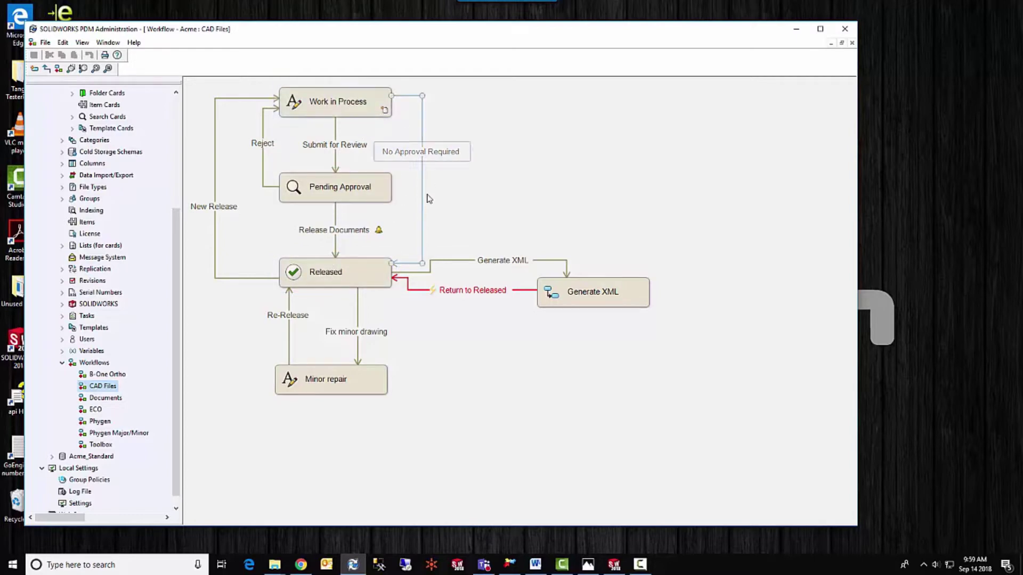
# Rename the No Approval Required transition to 'Import', review its actions, and confirm
pyautogui.click(417, 157)
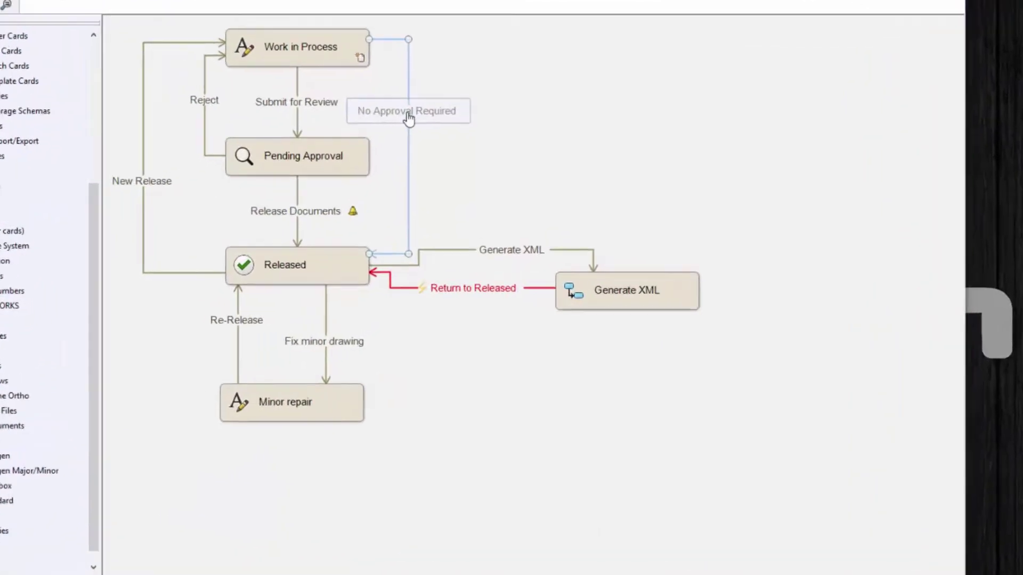
pyautogui.doubleClick(417, 156)
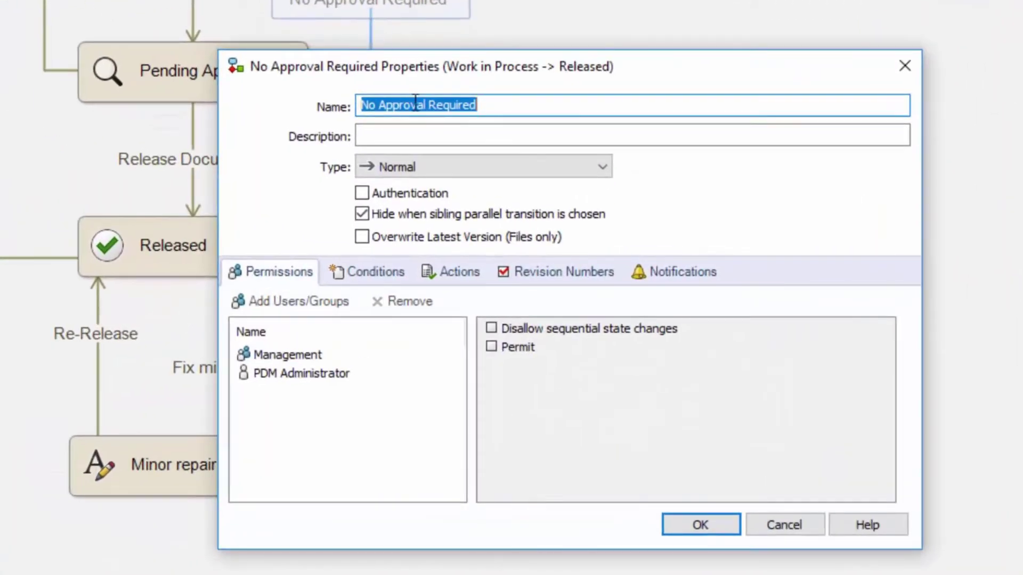
pyautogui.write('Impor')
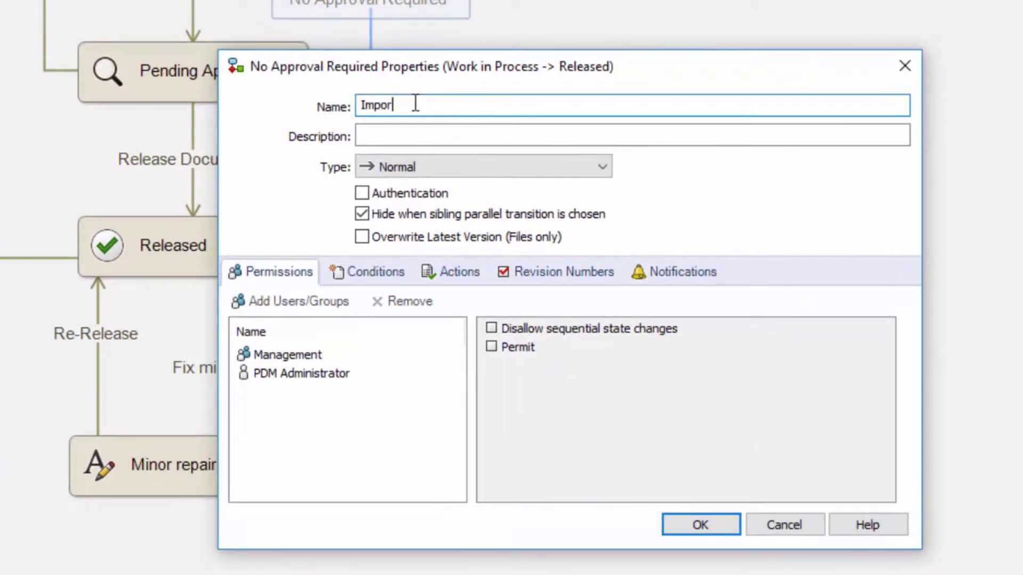
pyautogui.write('t')
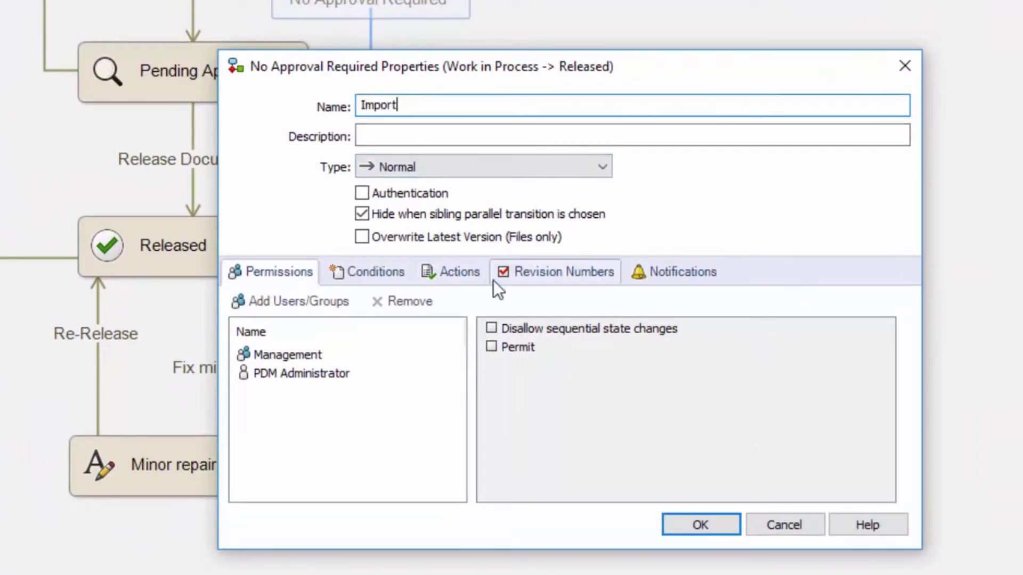
pyautogui.click(465, 271)
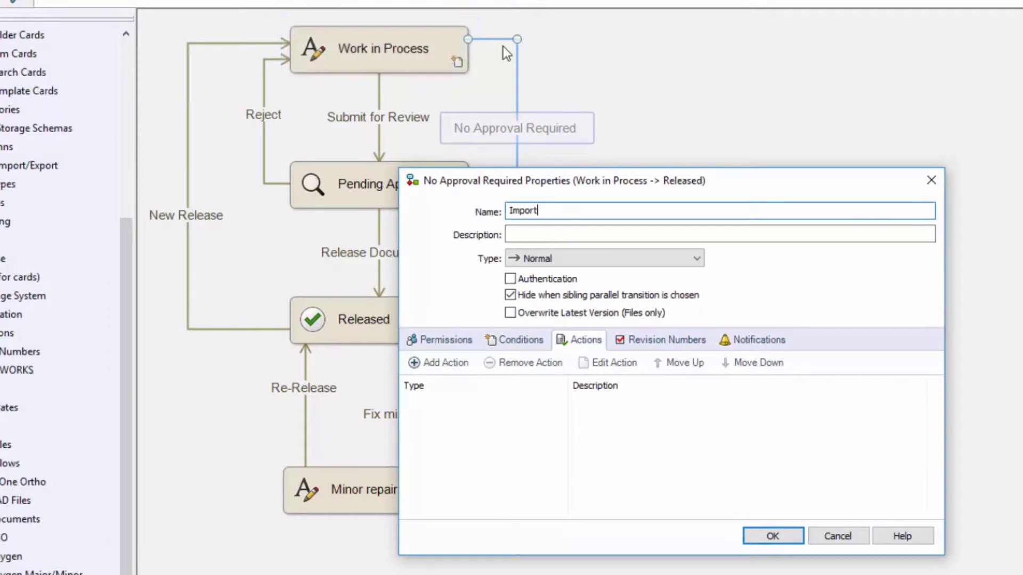
pyautogui.click(773, 537)
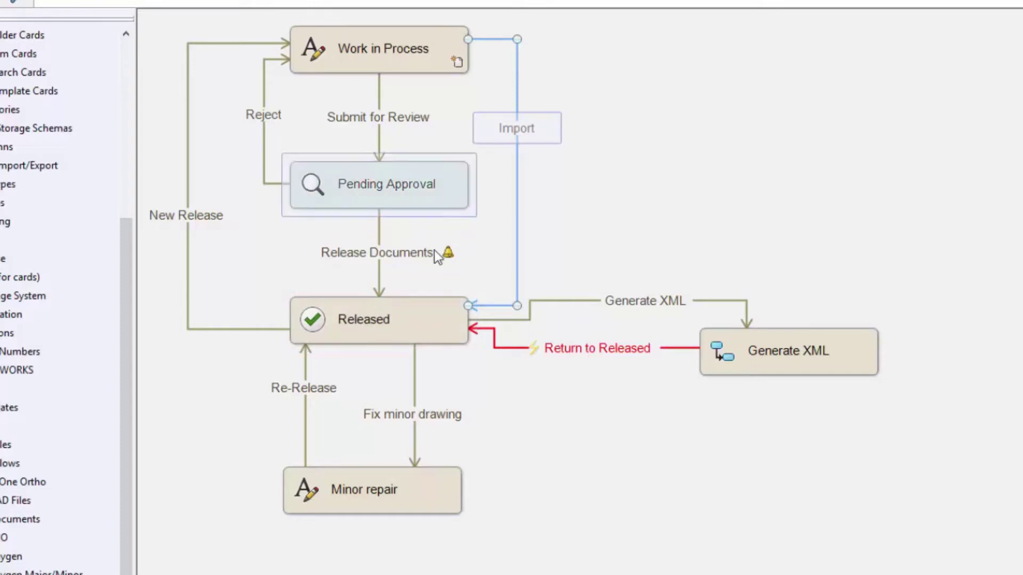
# Make Released ignore previous-state permissions, then reopen it to view ACME_Alpha_Scheme revision numbering
pyautogui.rightClick(402, 321)
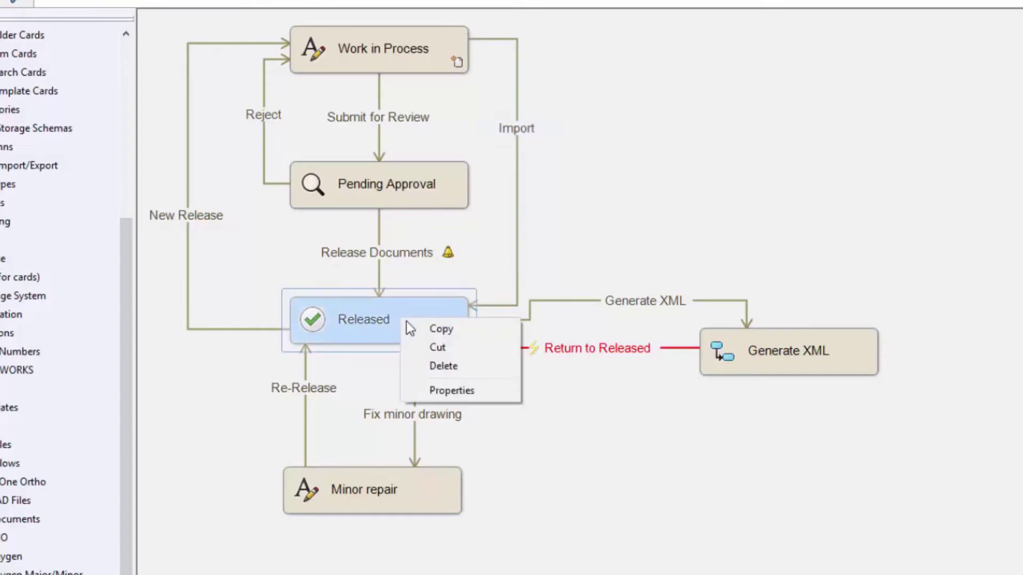
pyautogui.click(457, 390)
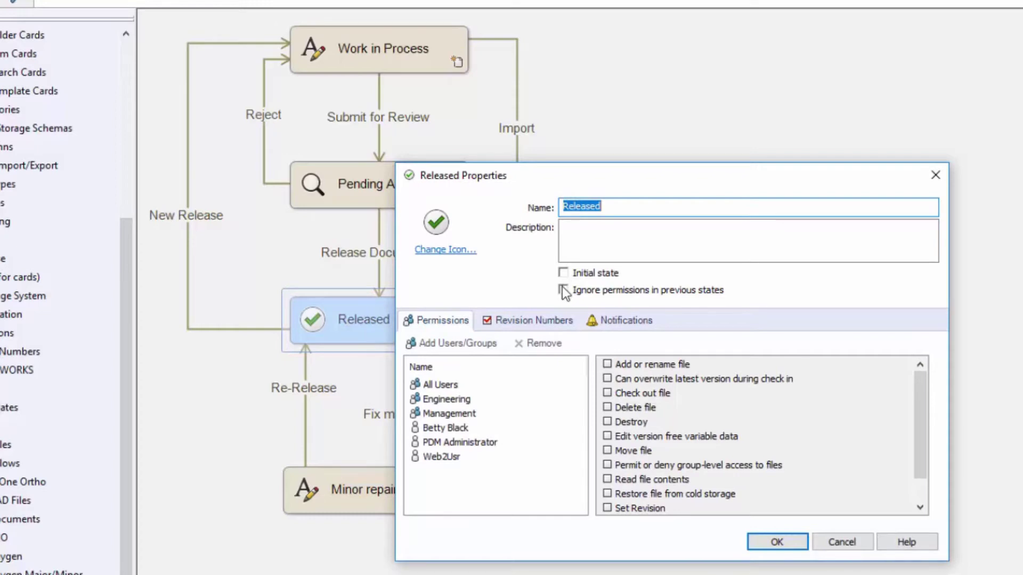
pyautogui.click(568, 290)
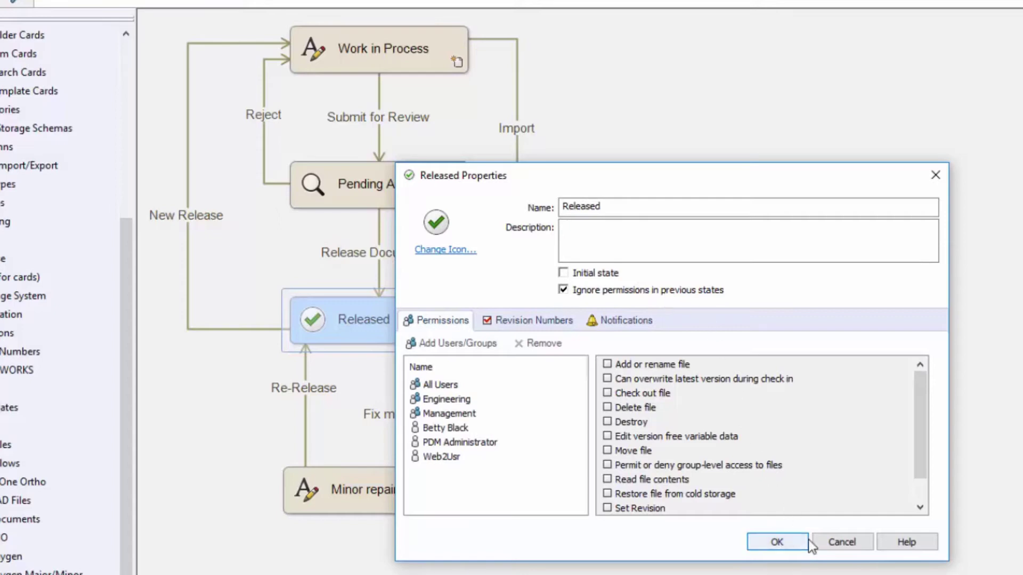
pyautogui.click(777, 542)
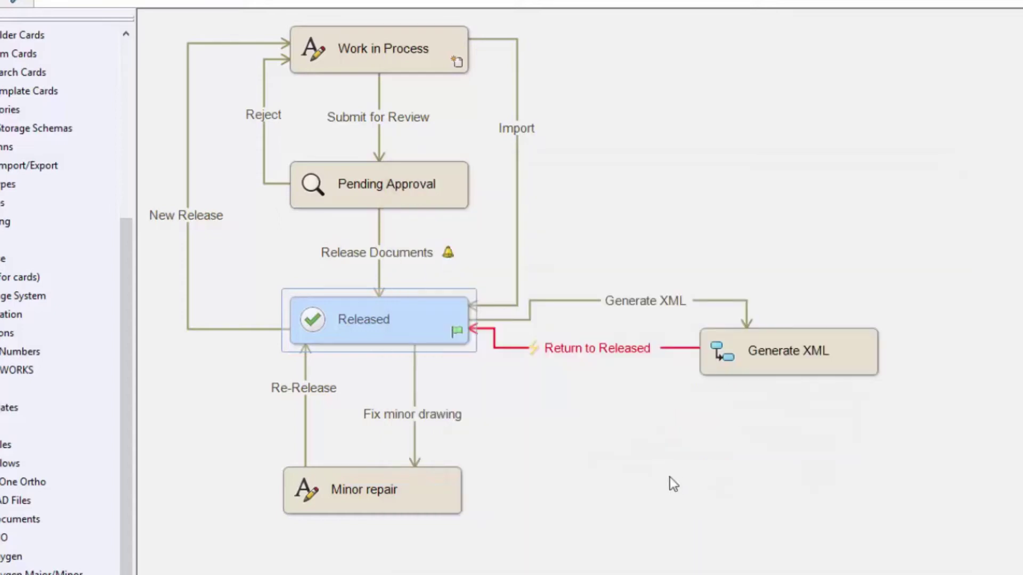
pyautogui.doubleClick(375, 325)
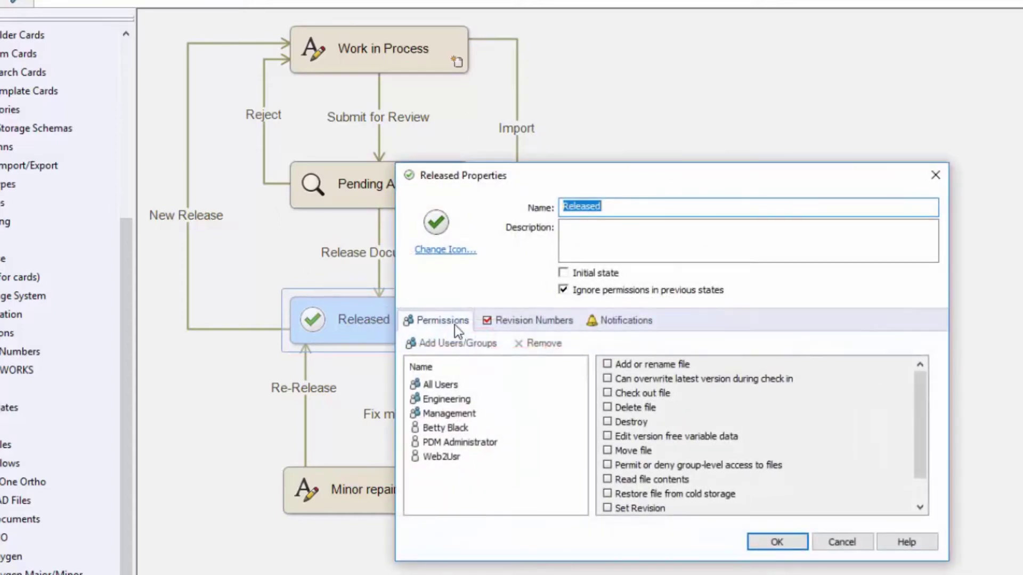
pyautogui.click(543, 322)
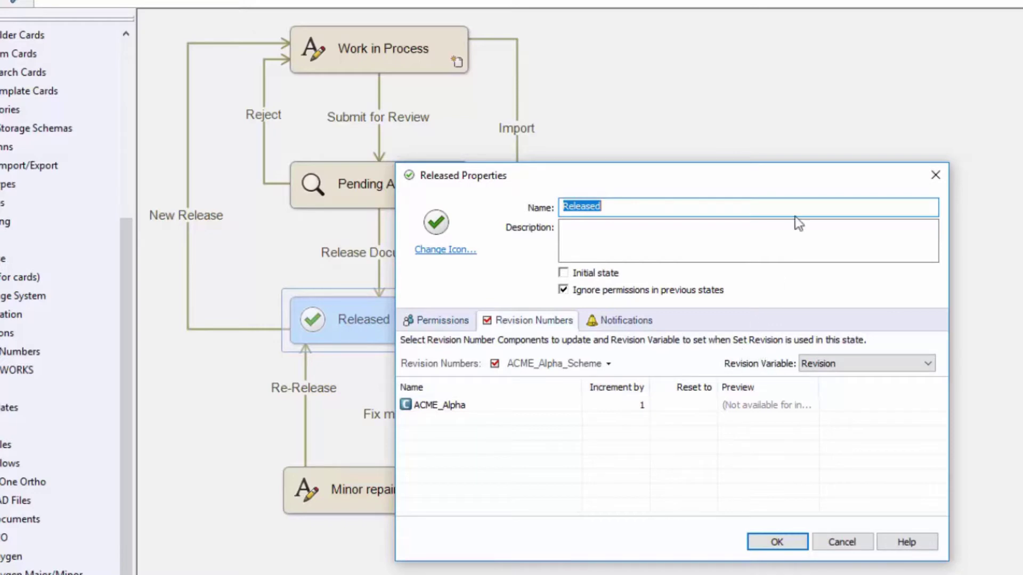
pyautogui.click(852, 543)
pyautogui.click(539, 134)
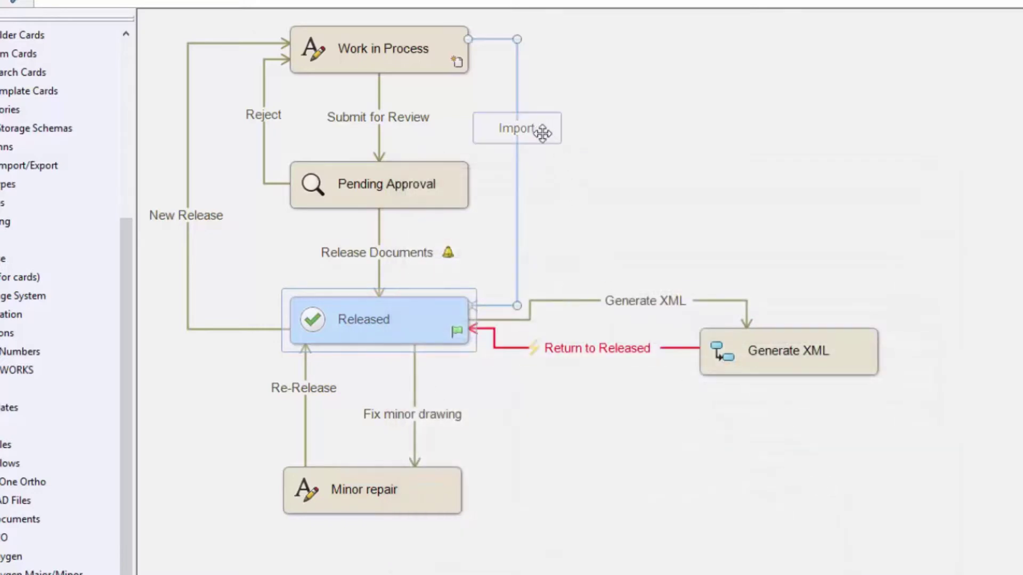
pyautogui.doubleClick(530, 139)
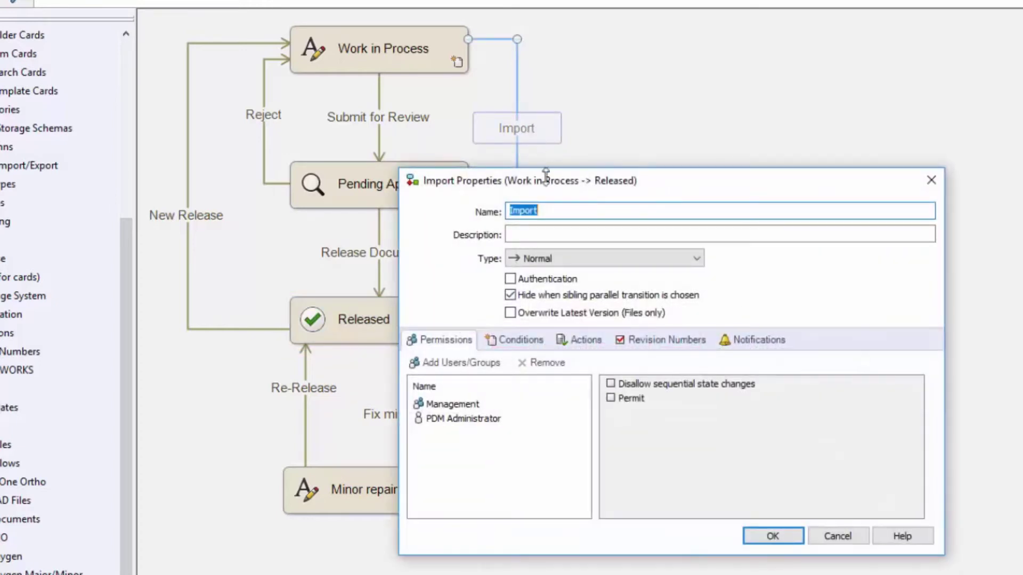
pyautogui.click(647, 341)
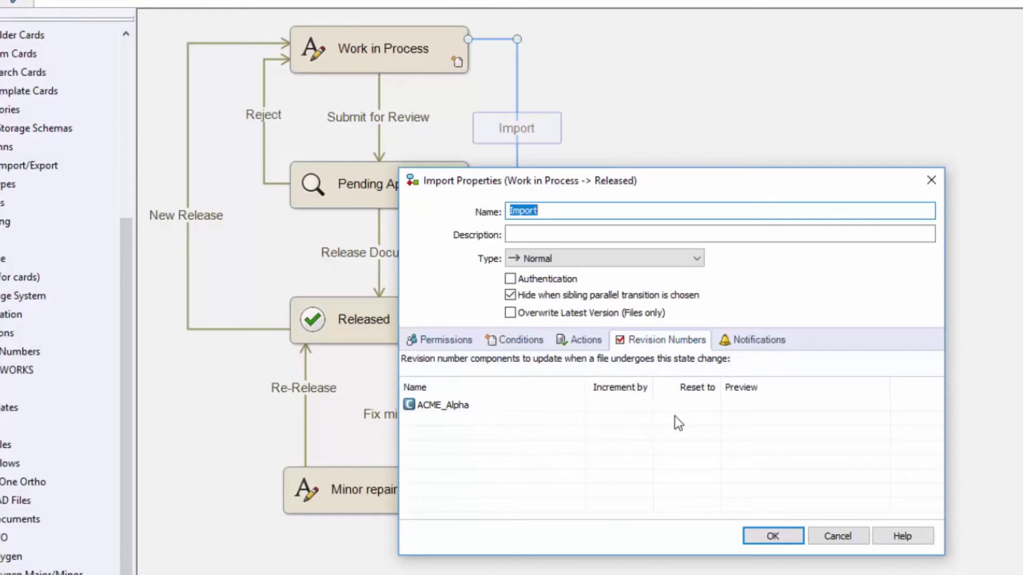
pyautogui.click(837, 536)
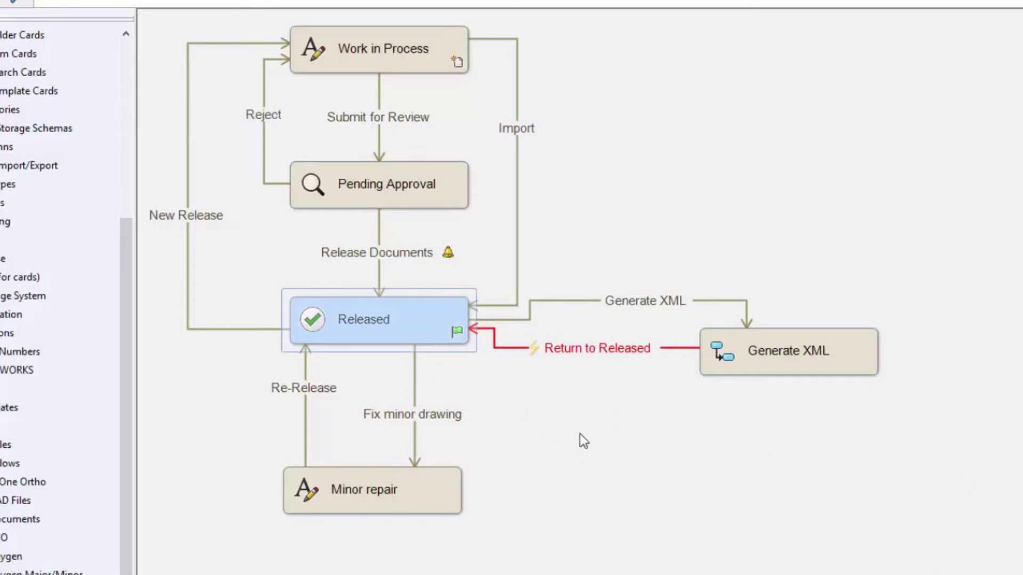
pyautogui.doubleClick(382, 331)
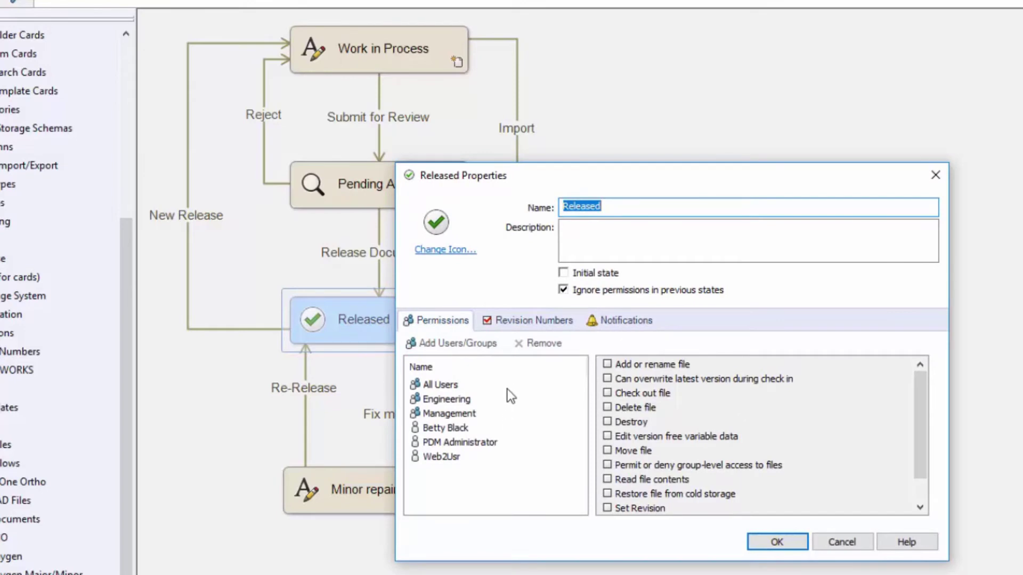
pyautogui.click(530, 323)
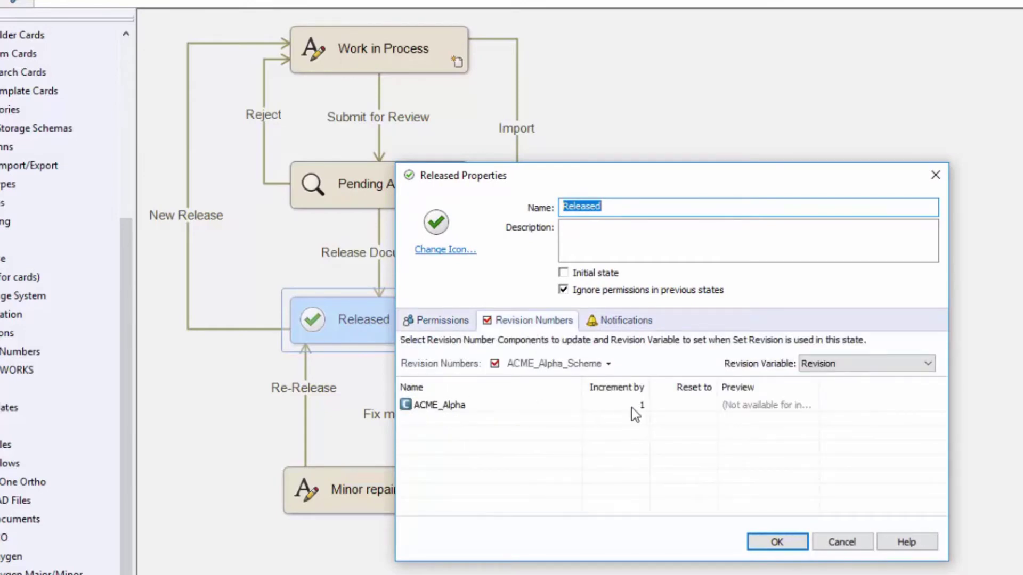
# Grant the Management group the Set Revision permission on the Released state and confirm
pyautogui.click(446, 319)
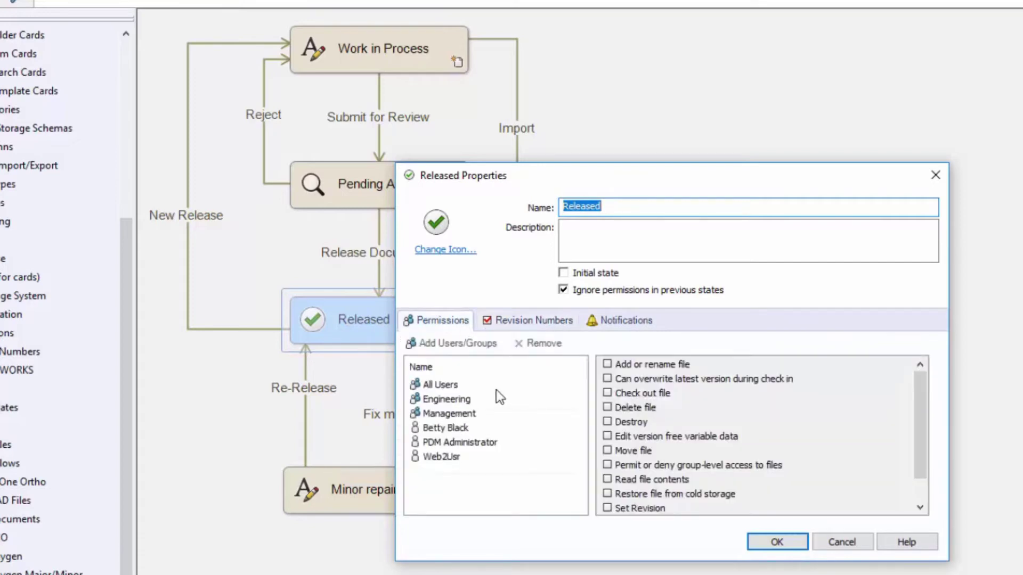
pyautogui.click(450, 415)
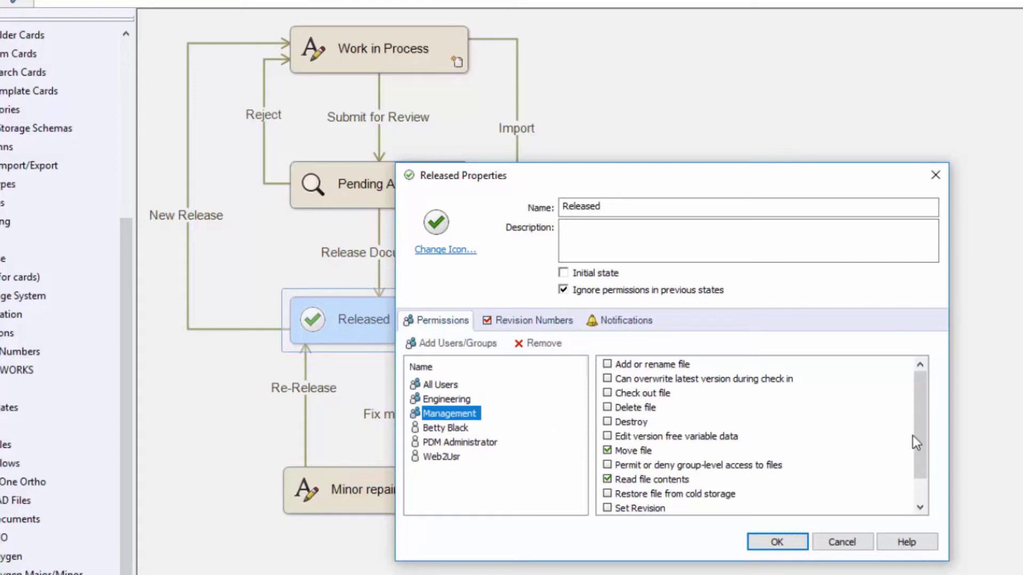
pyautogui.moveTo(922, 442); pyautogui.dragTo(912, 484)
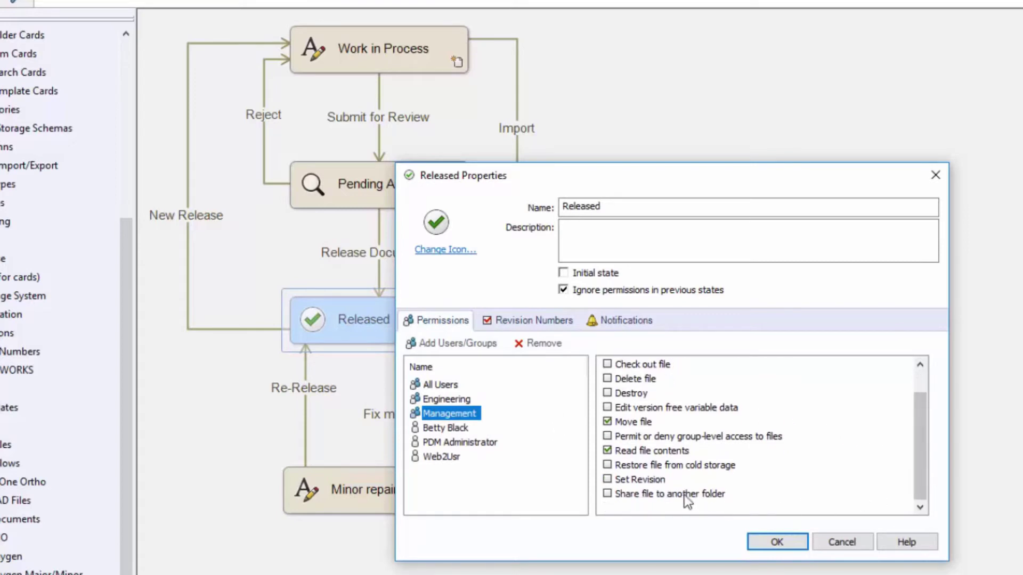
pyautogui.click(607, 482)
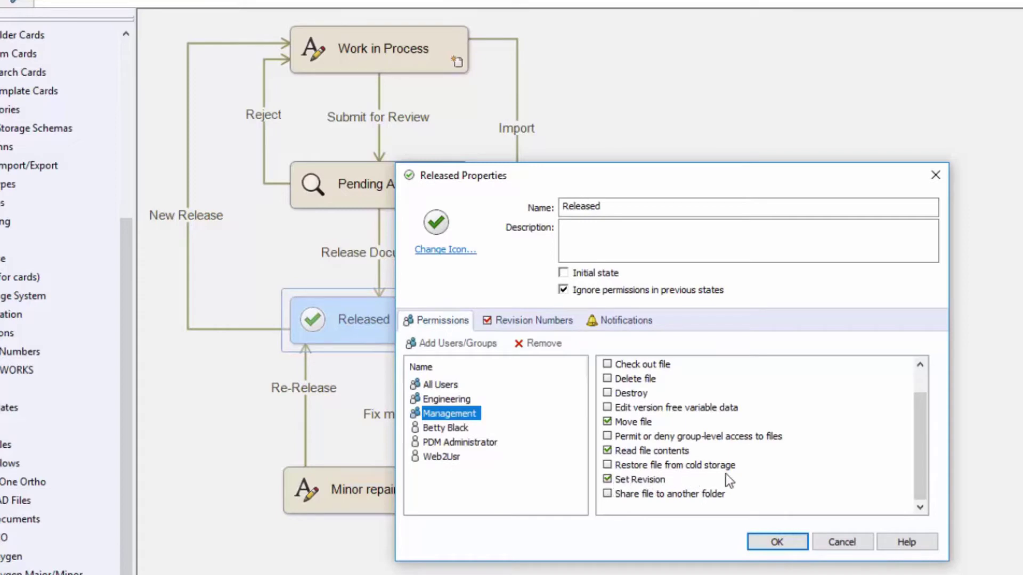
pyautogui.click(776, 543)
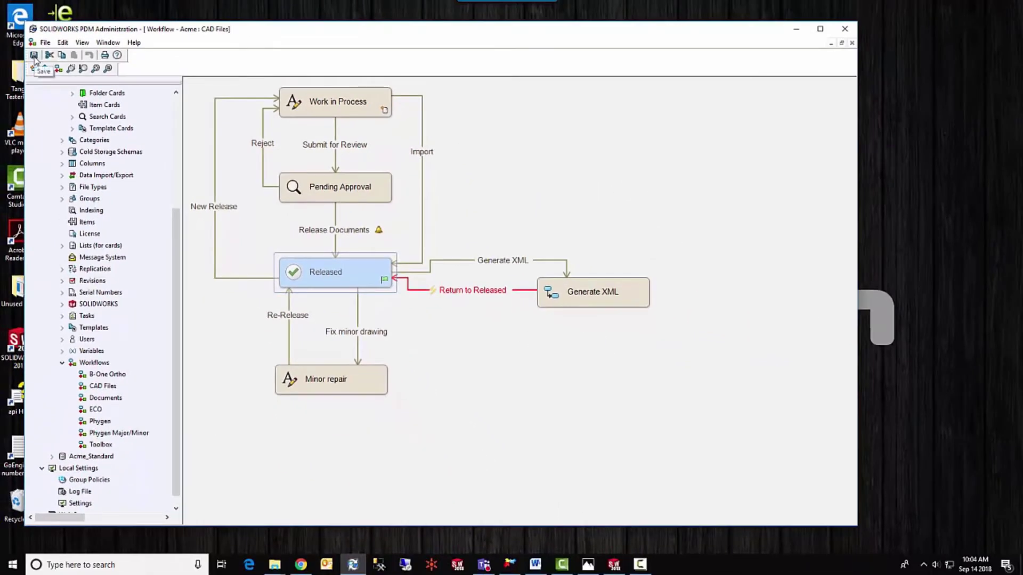
# Save the CAD Files workflow changes
pyautogui.click(34, 55)
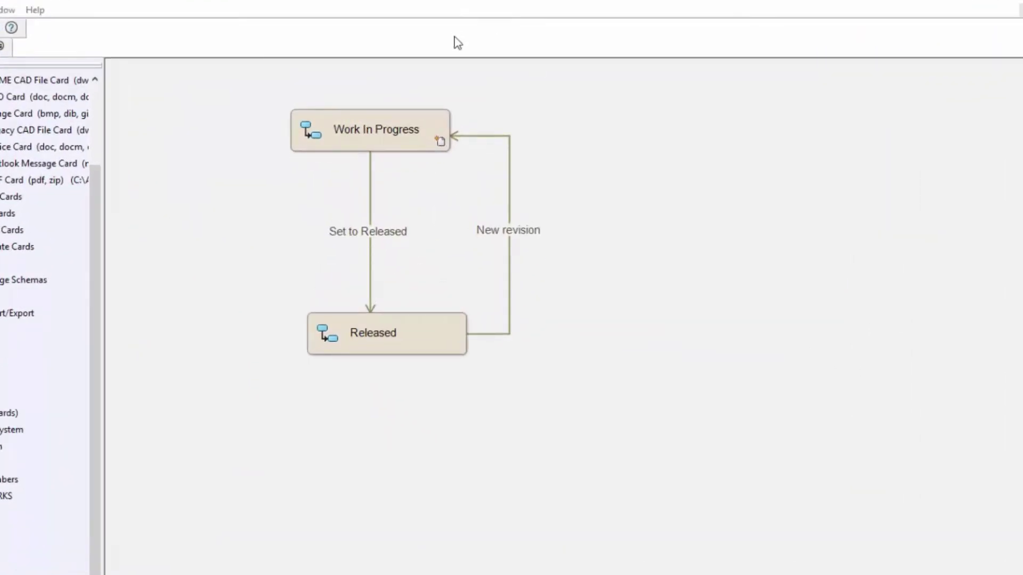
pyautogui.click(410, 317)
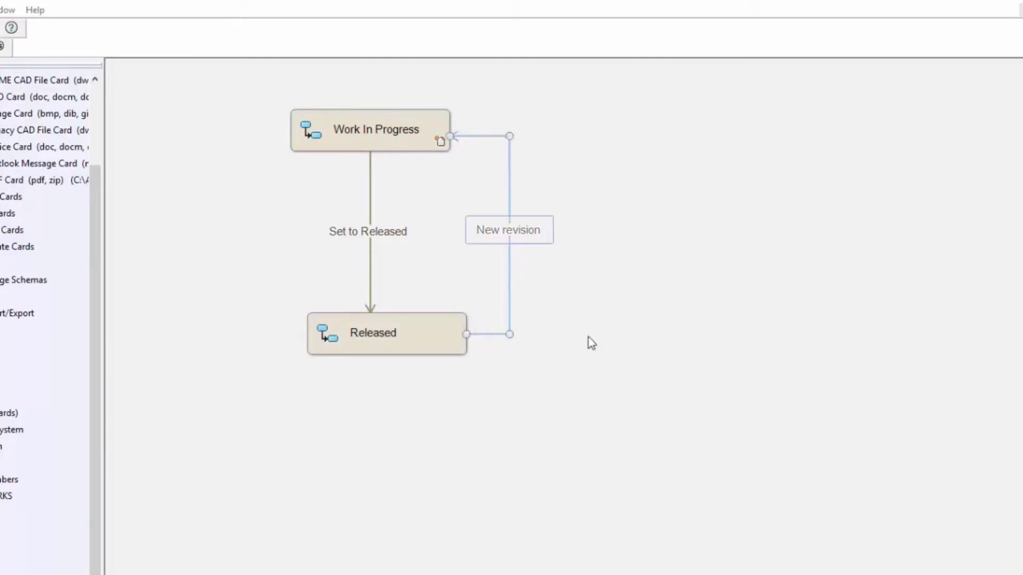
pyautogui.click(597, 323)
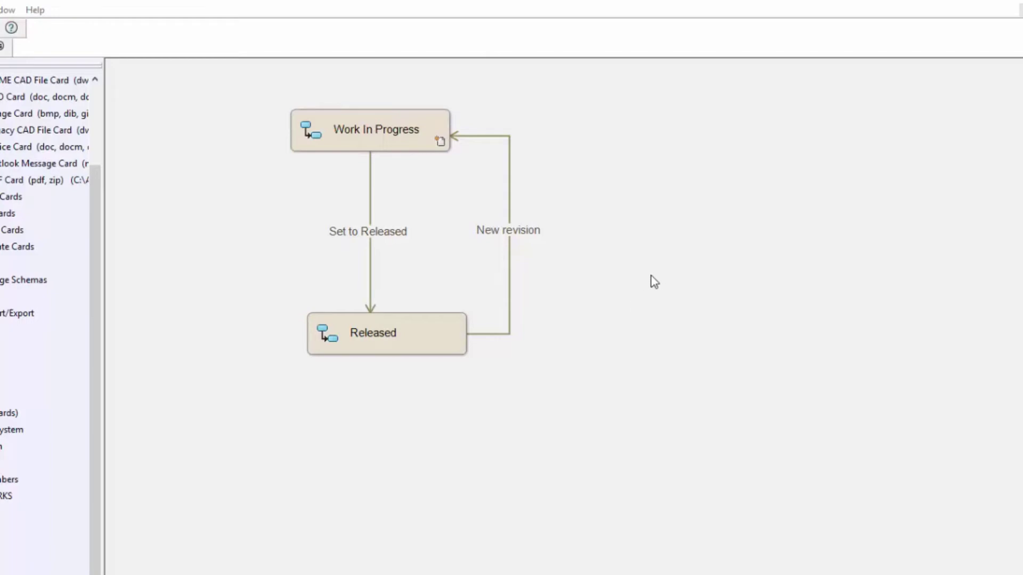
# Remove the Set Variable and Inc. Revision actions from the Set to Released transition
pyautogui.click(390, 245)
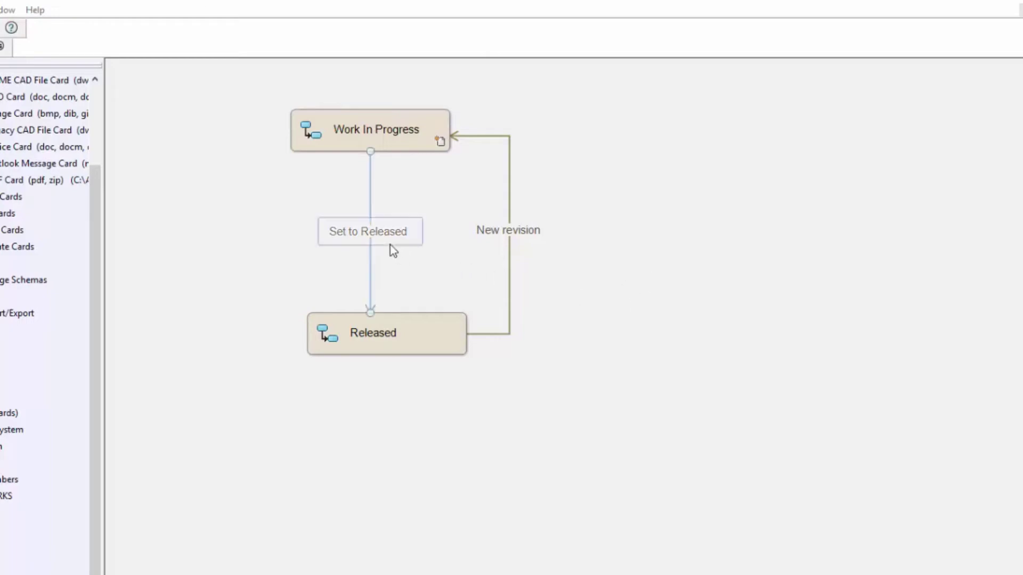
pyautogui.doubleClick(394, 232)
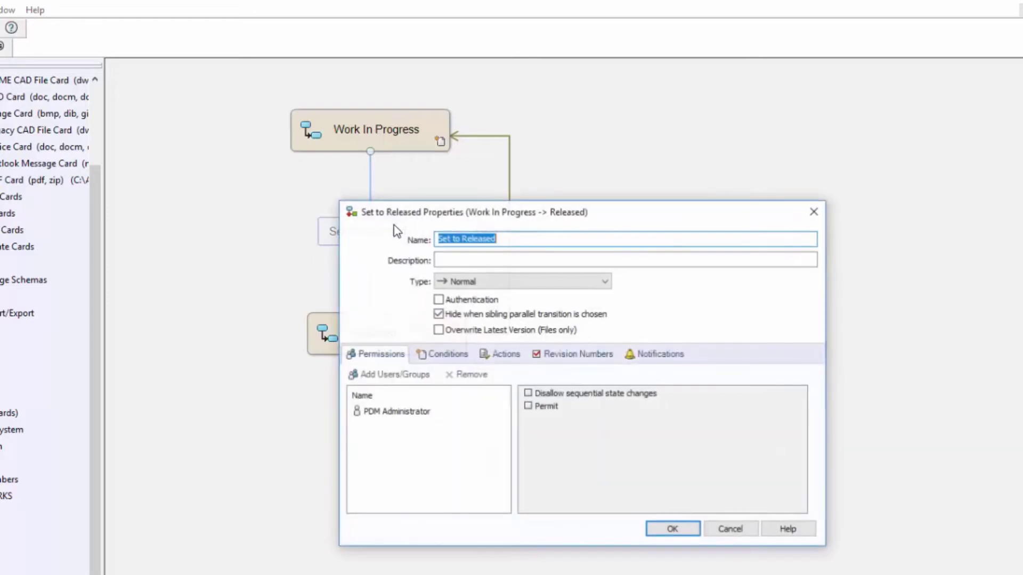
pyautogui.click(497, 359)
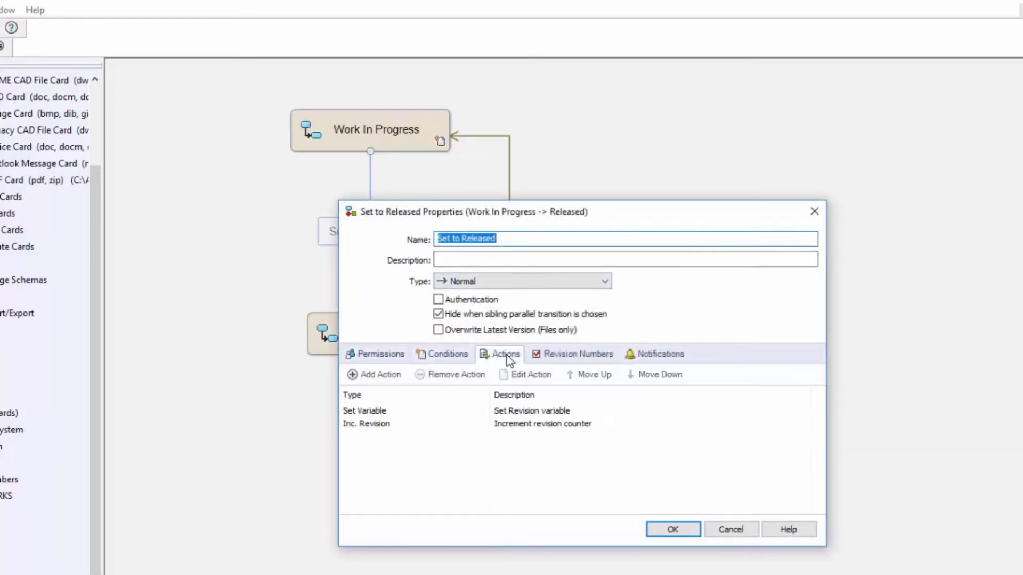
pyautogui.click(377, 410)
pyautogui.click(446, 378)
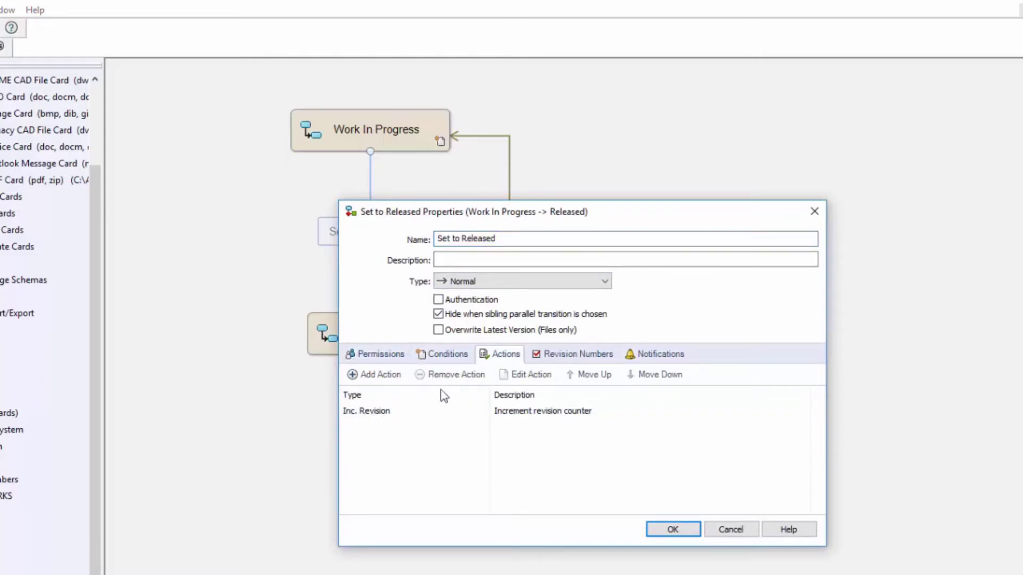
pyautogui.click(405, 413)
pyautogui.click(444, 377)
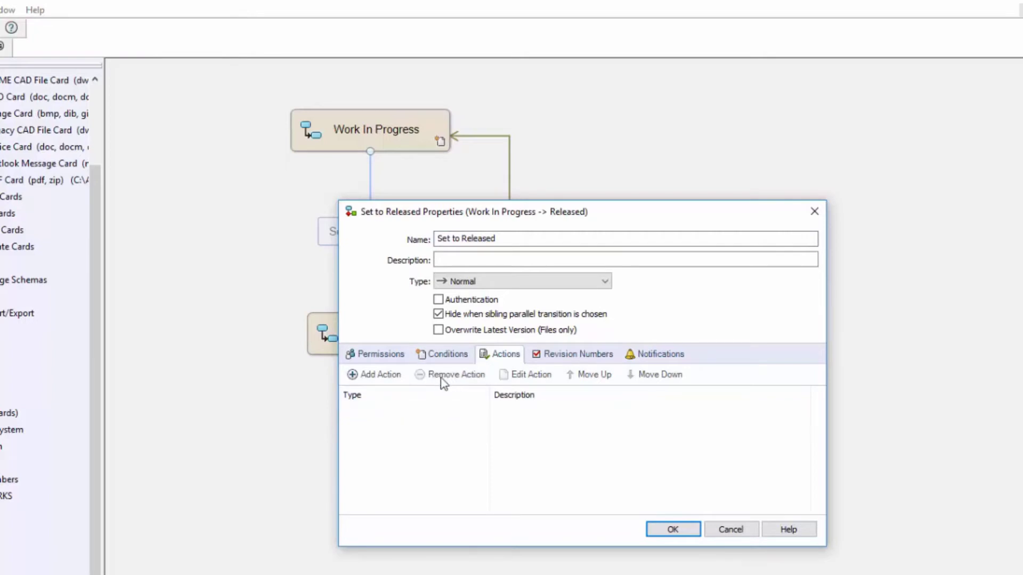
pyautogui.click(672, 529)
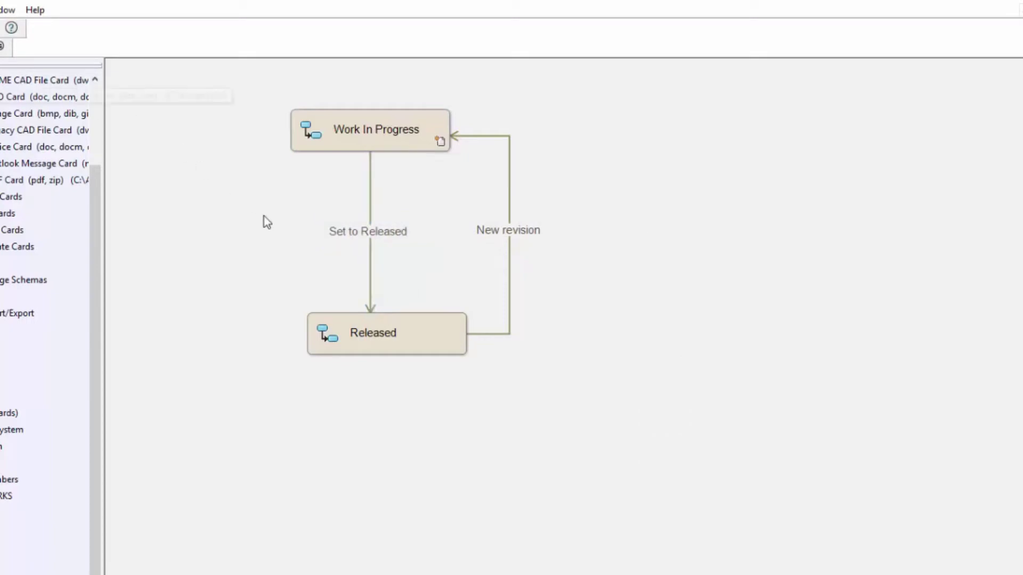
pyautogui.click(369, 135)
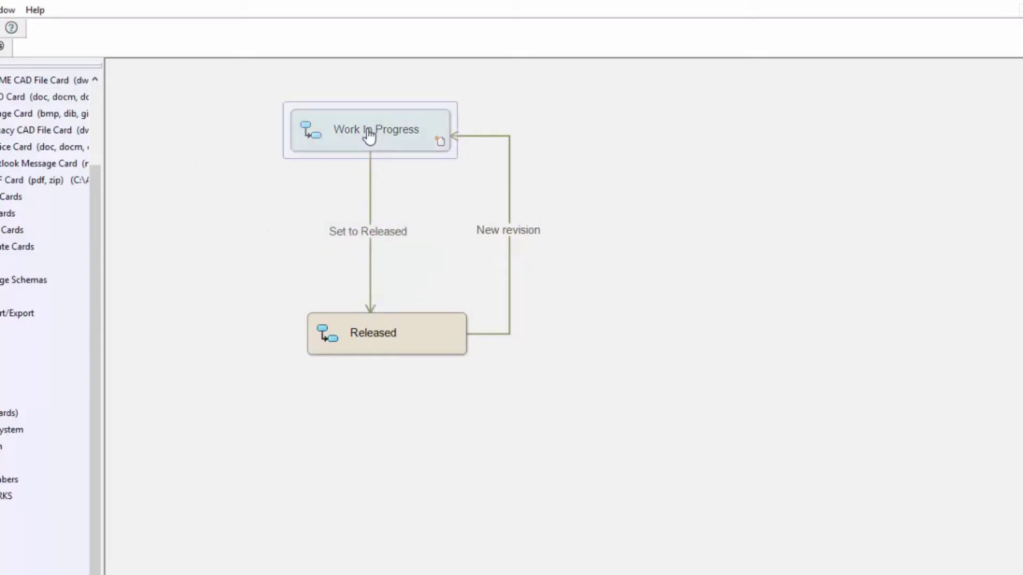
pyautogui.click(364, 224)
pyautogui.click(382, 338)
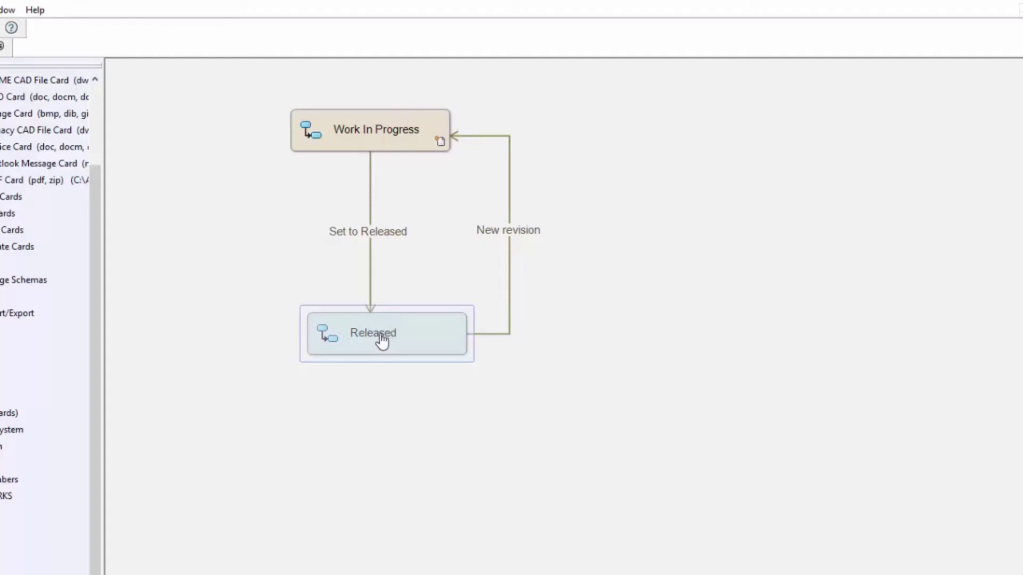
pyautogui.click(401, 143)
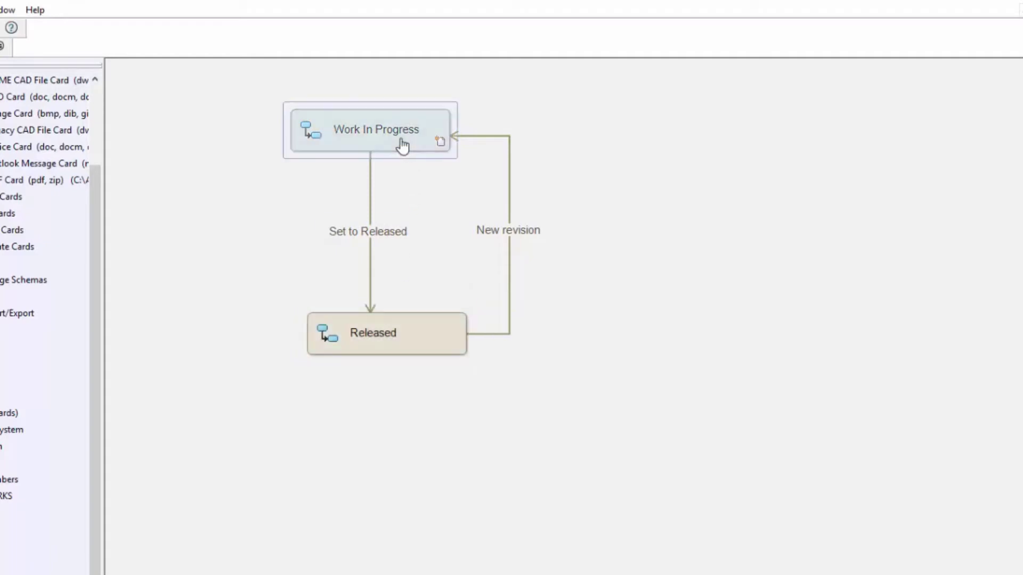
pyautogui.click(376, 238)
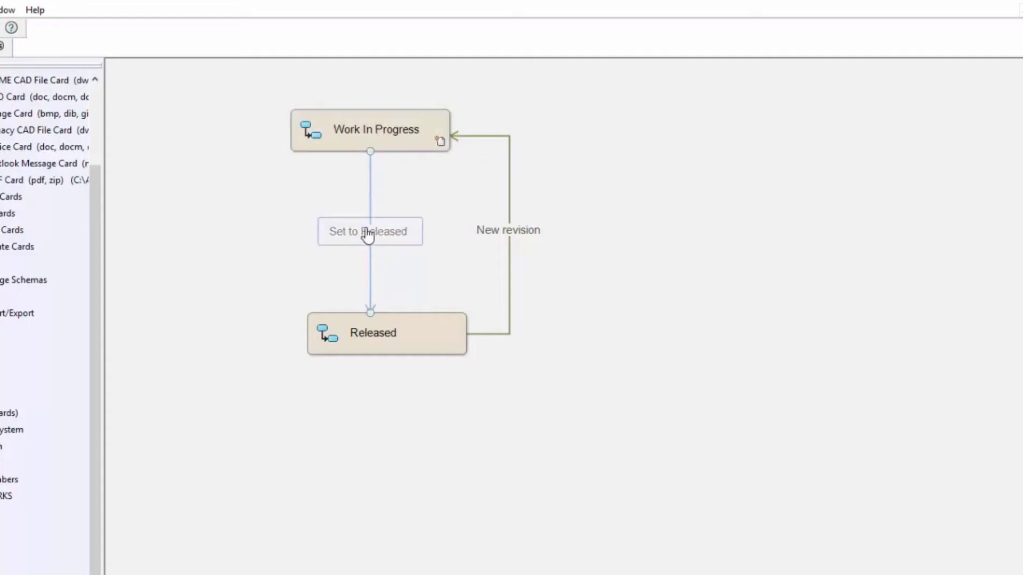
pyautogui.click(415, 334)
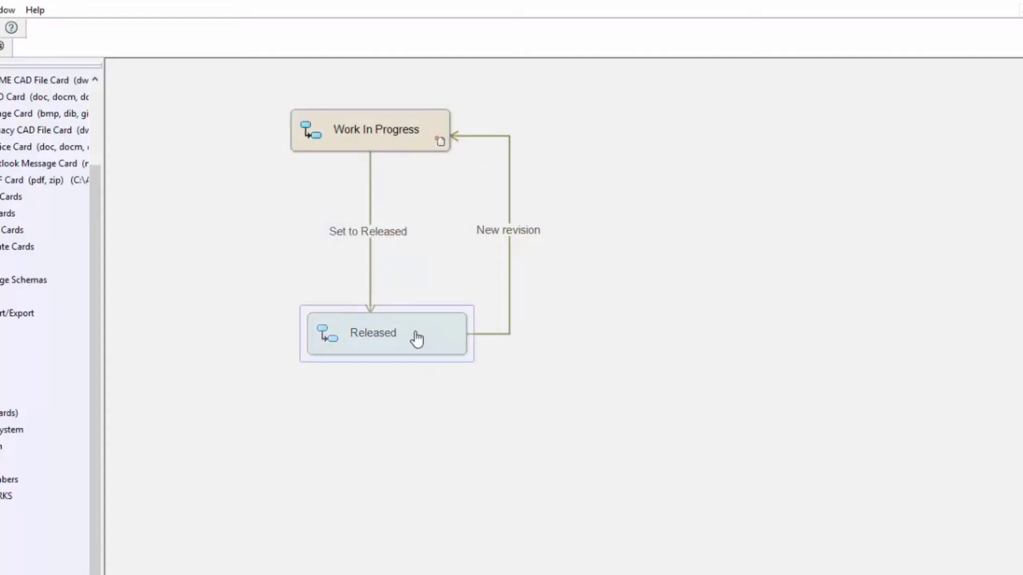
pyautogui.click(502, 322)
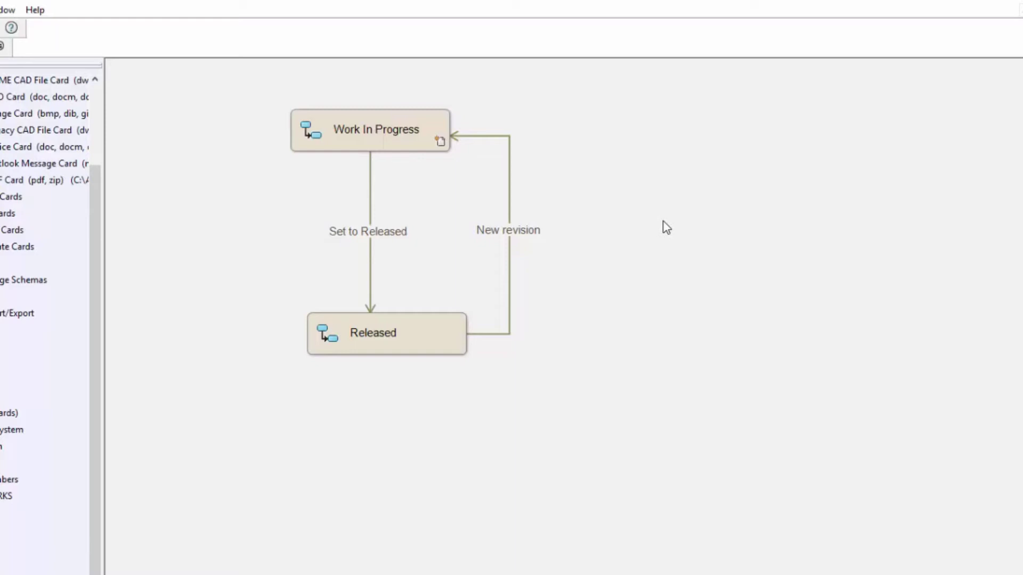
pyautogui.click(433, 135)
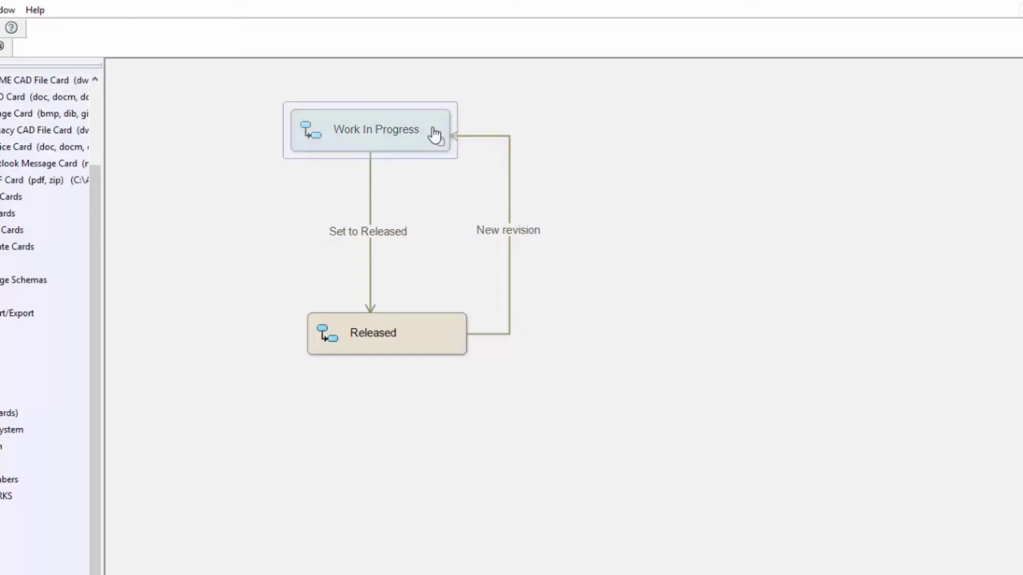
pyautogui.click(364, 114)
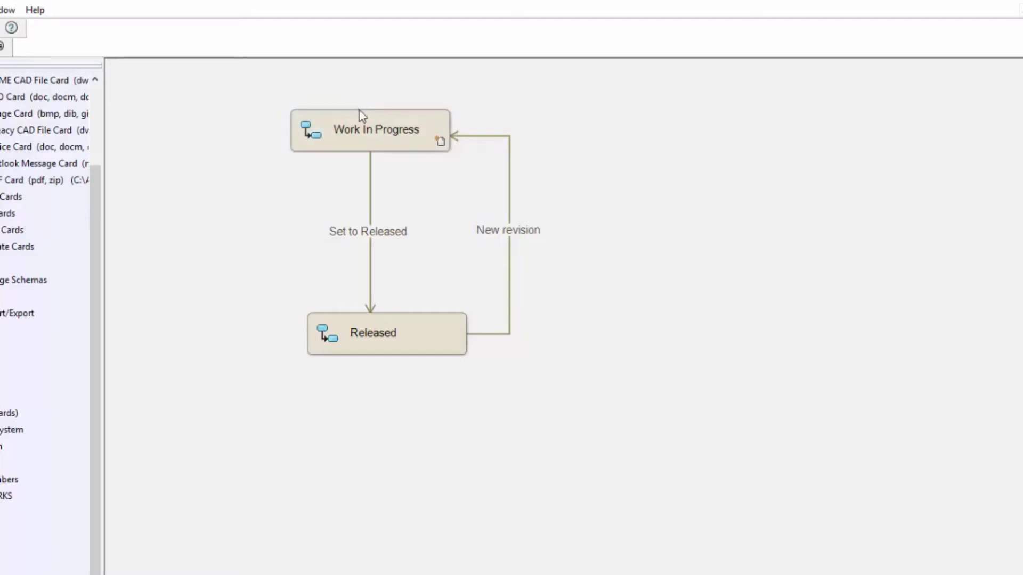
pyautogui.click(617, 154)
pyautogui.click(393, 342)
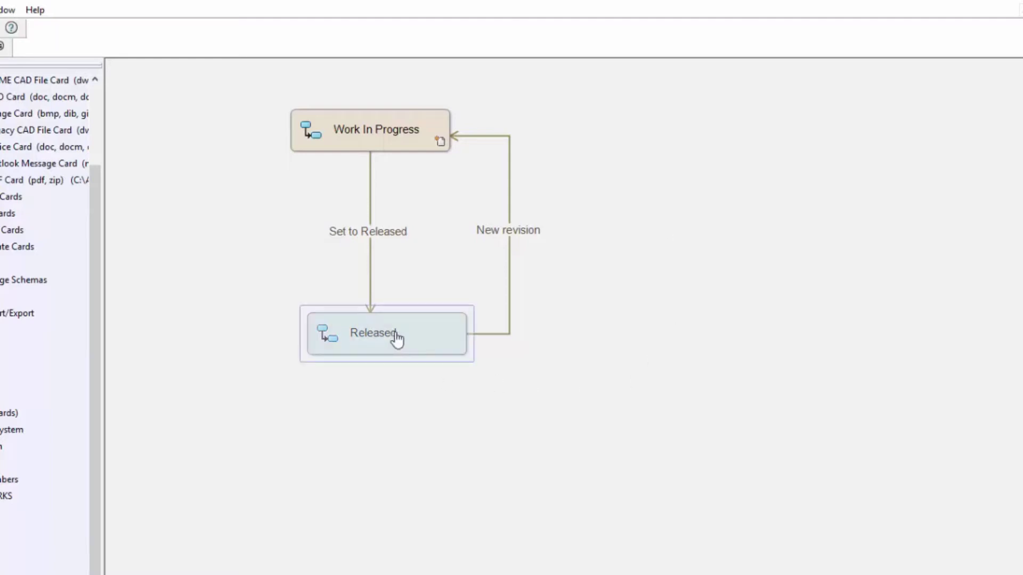
pyautogui.click(385, 279)
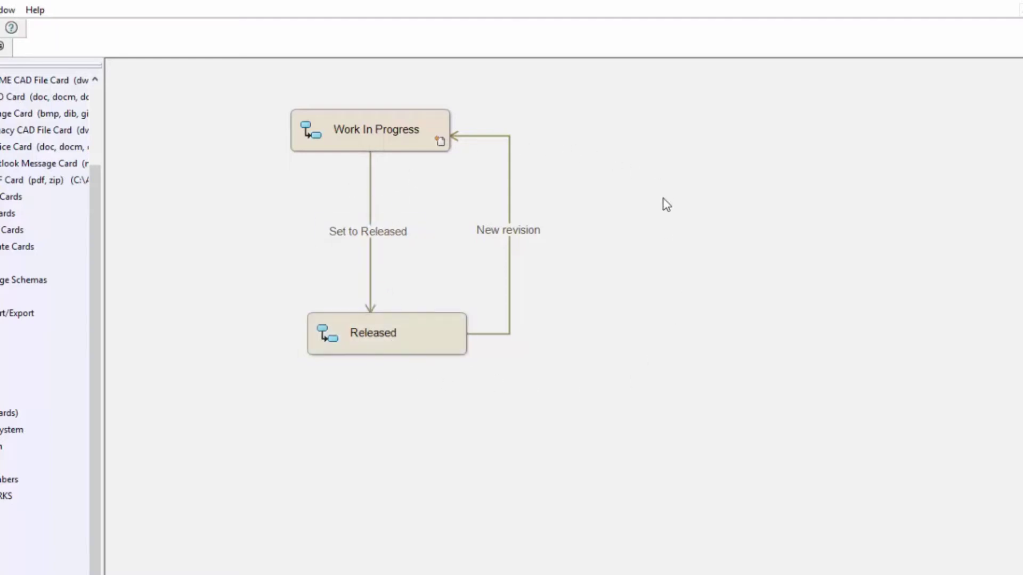
pyautogui.click(393, 338)
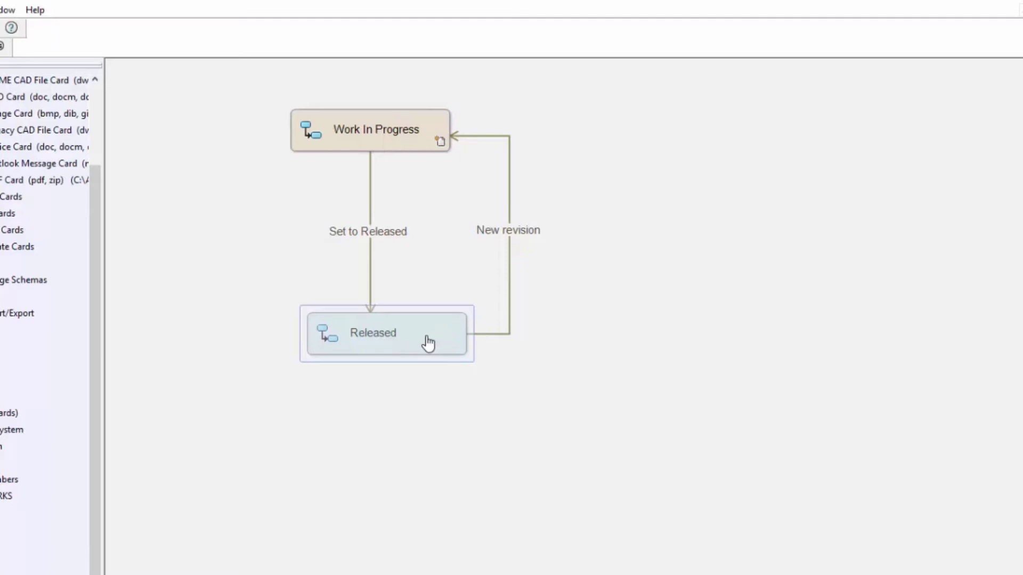
pyautogui.rightClick(427, 338)
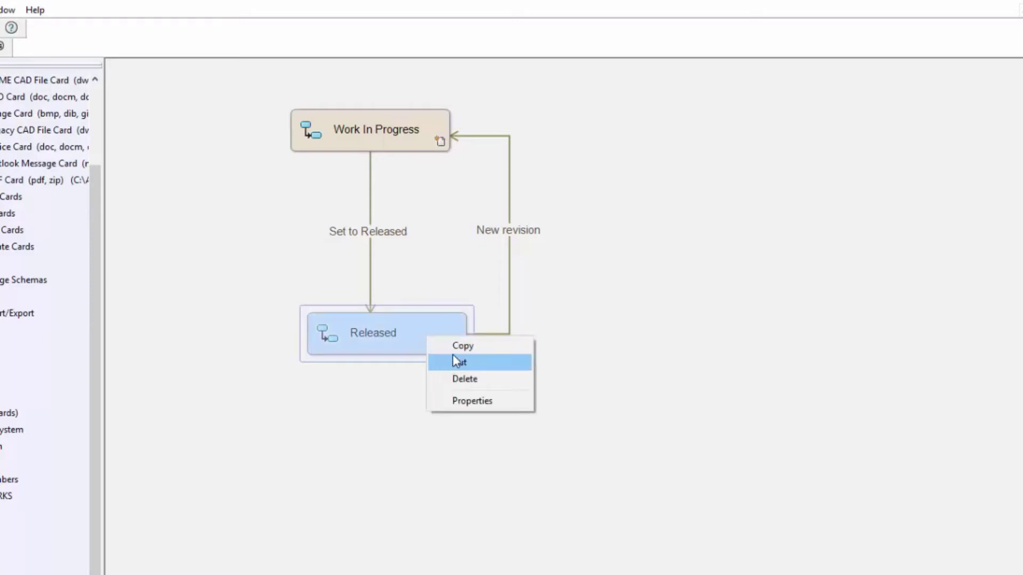
pyautogui.click(474, 402)
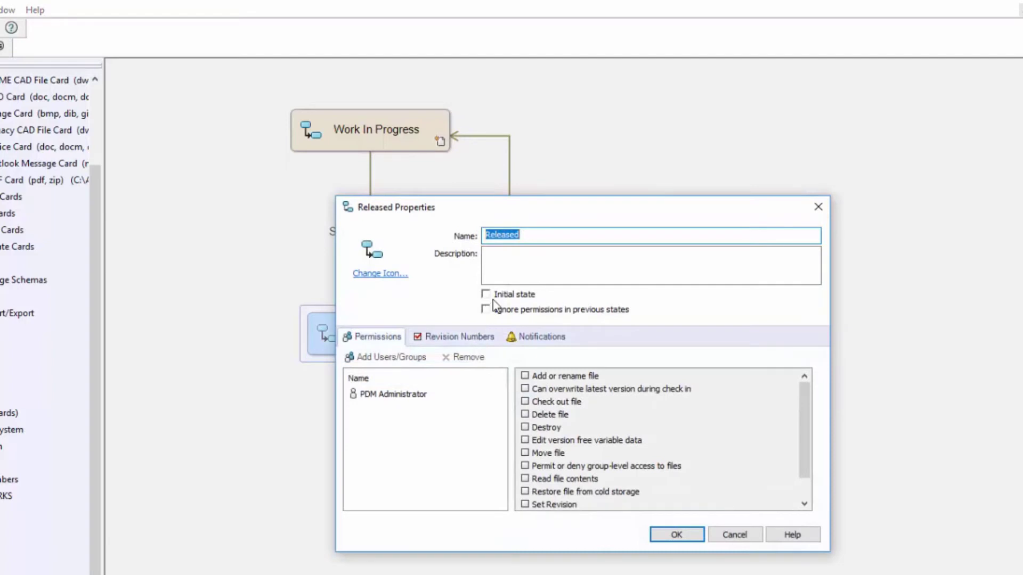
pyautogui.click(485, 294)
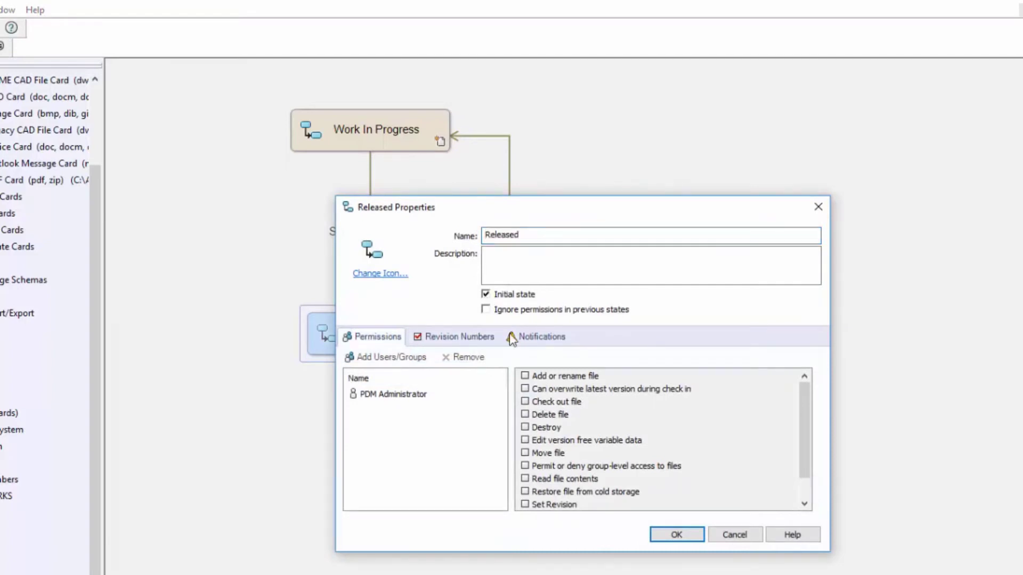
pyautogui.click(664, 537)
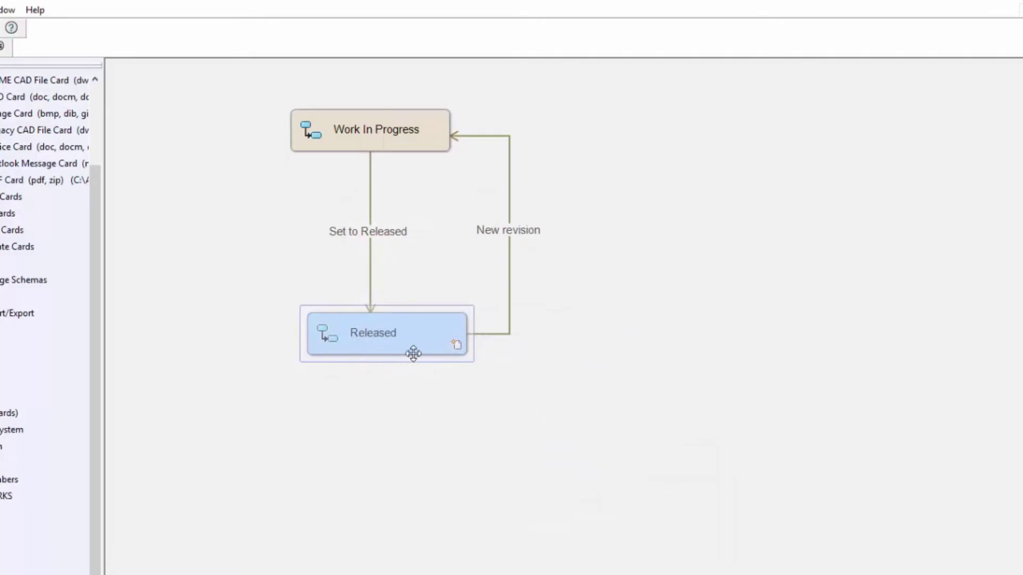
pyautogui.rightClick(386, 144)
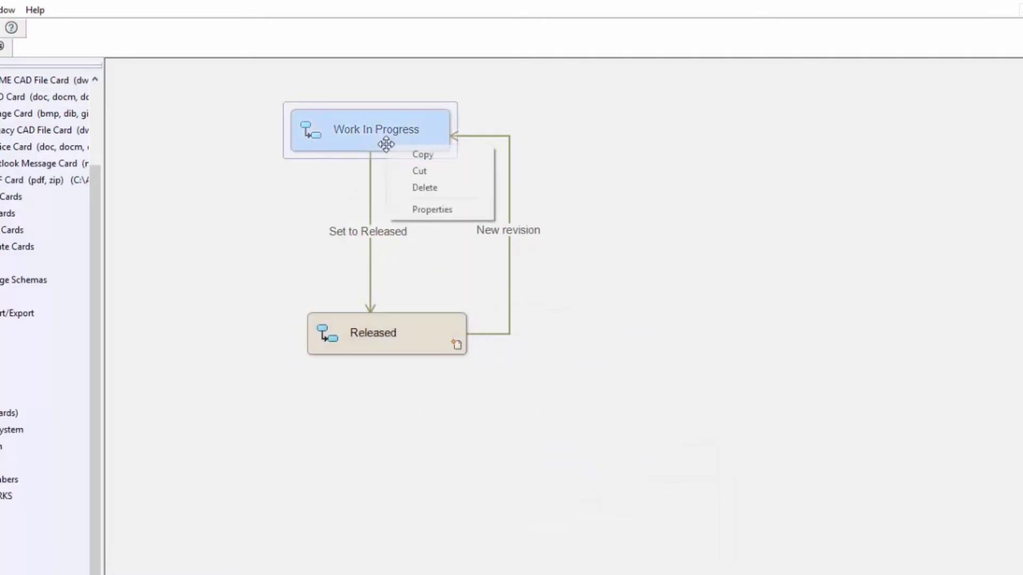
pyautogui.click(432, 210)
pyautogui.click(494, 297)
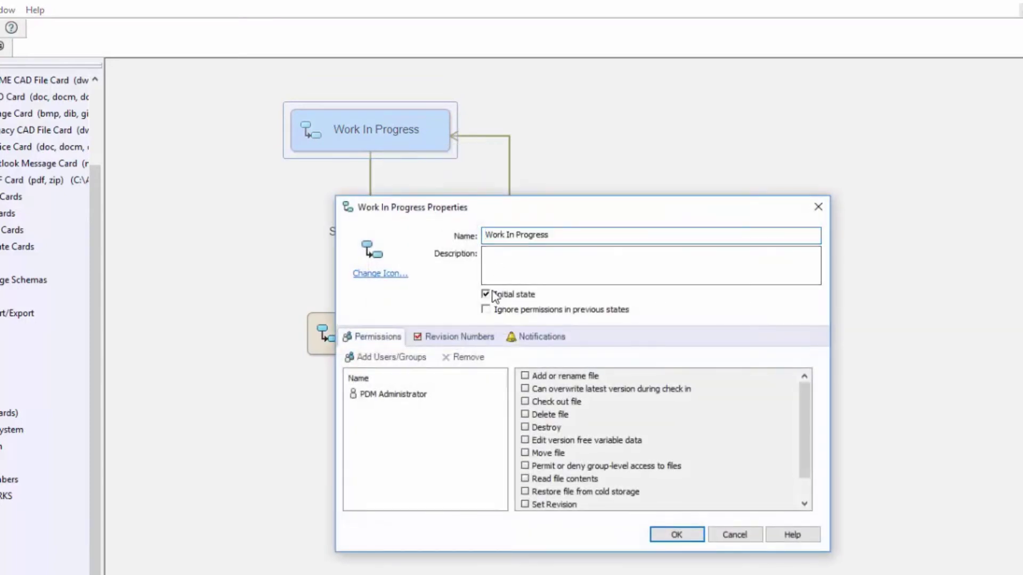
pyautogui.click(672, 535)
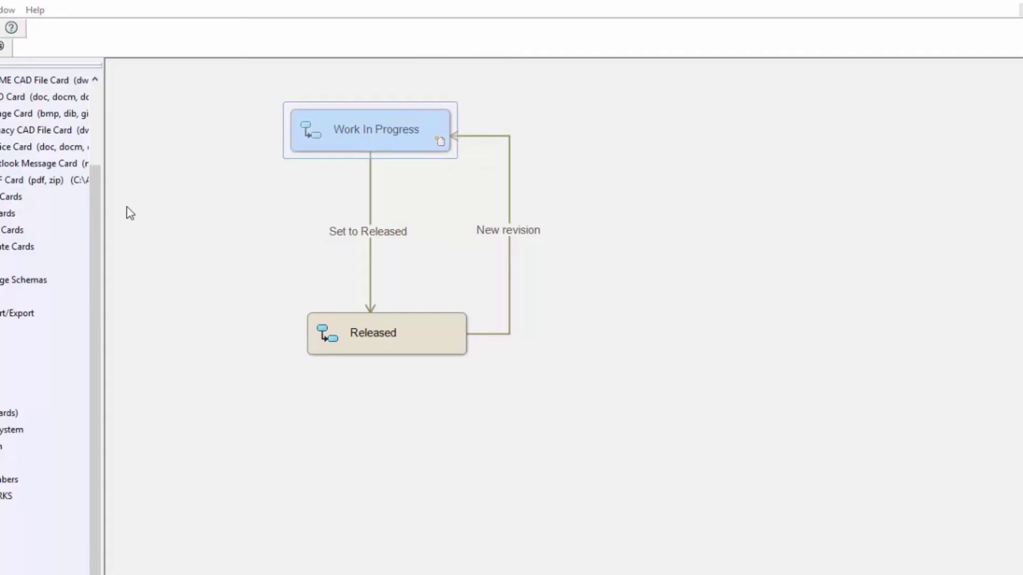
pyautogui.moveTo(98, 228); pyautogui.dragTo(123, 152)
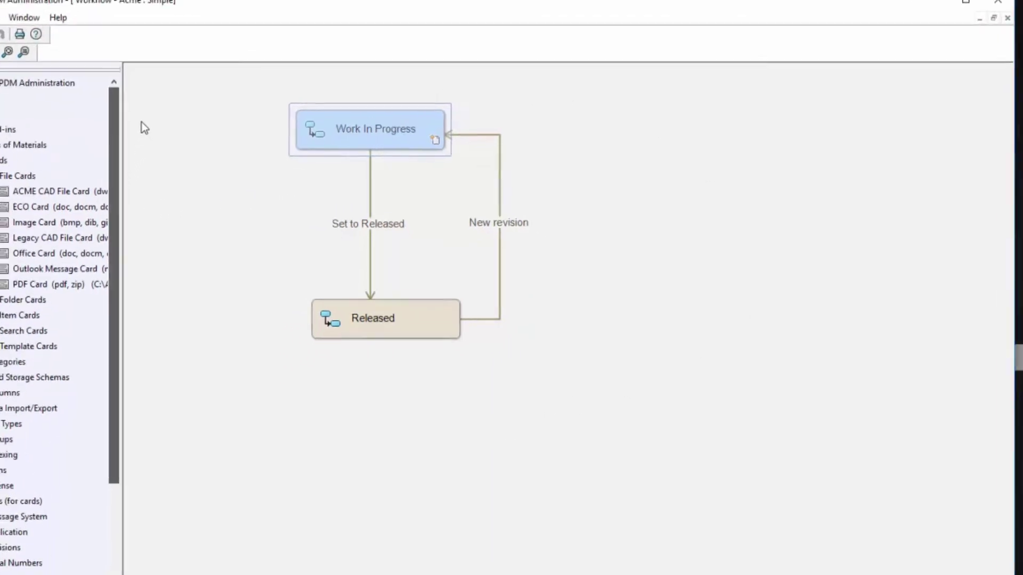
# Collapse the Cards and Workflows branches and expand the vault's user groups
pyautogui.click(65, 150)
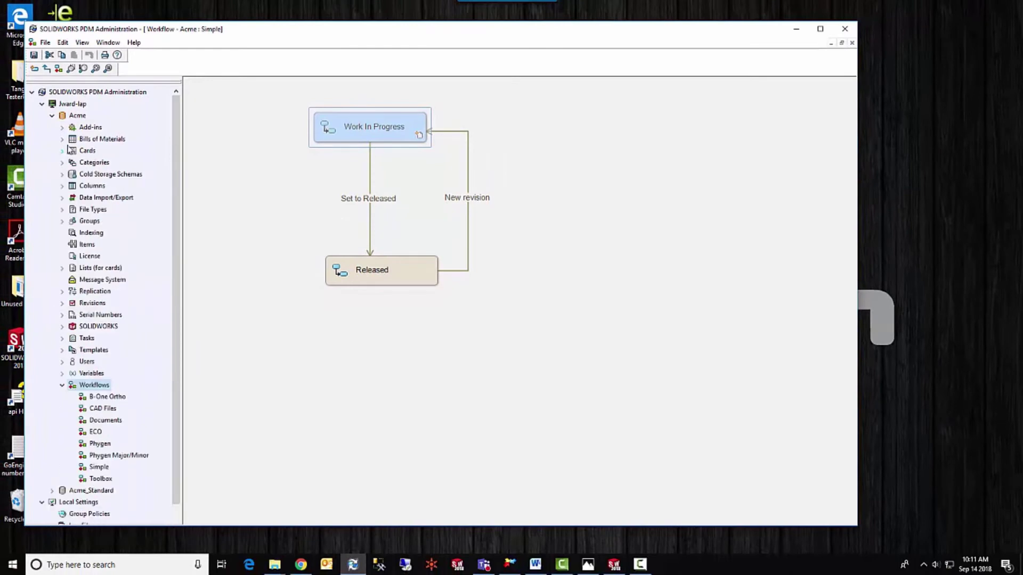
pyautogui.click(62, 387)
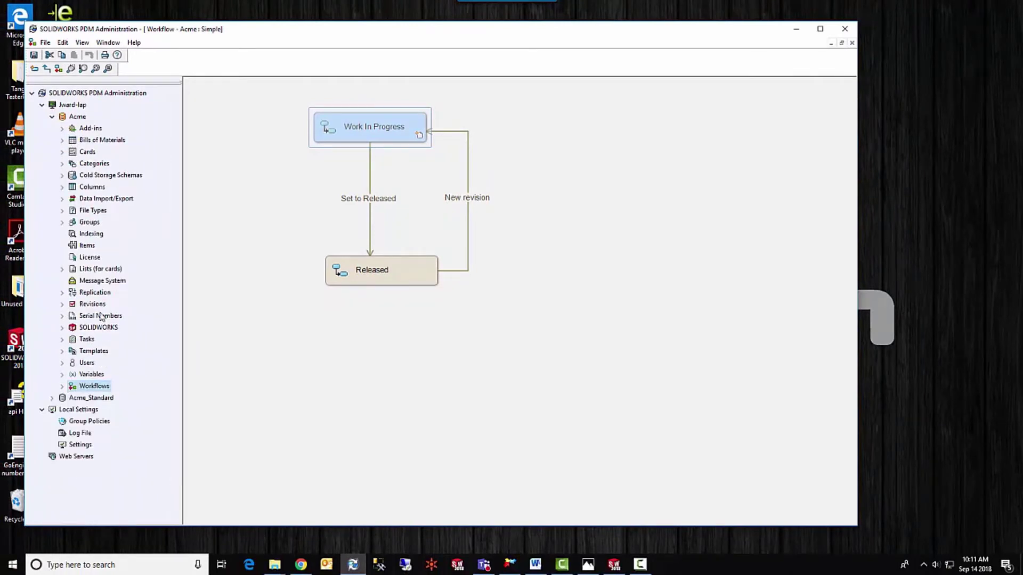
pyautogui.click(64, 223)
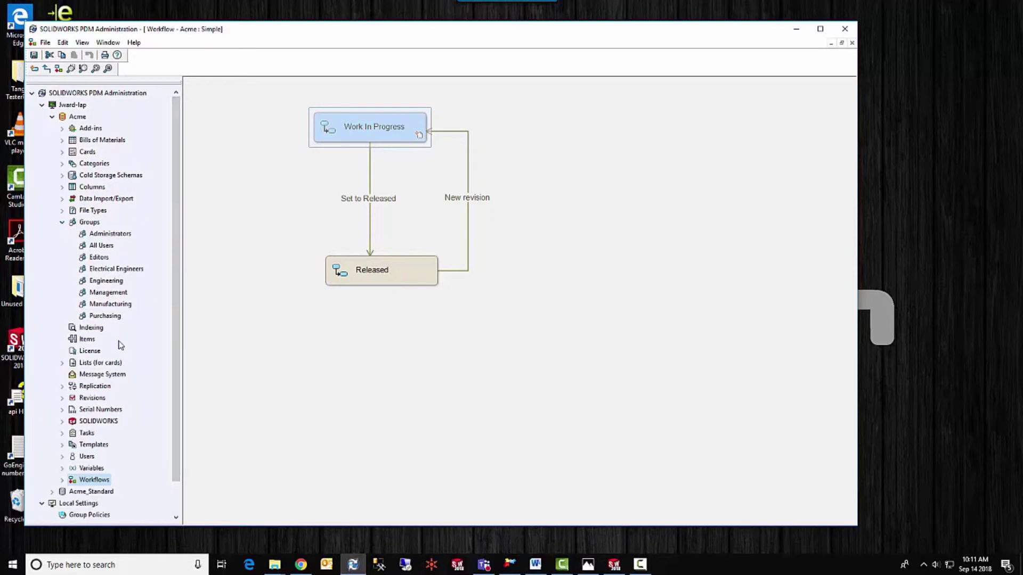
# Review the Engineering group's folder permissions on the Acme vault root, including Set Revision
pyautogui.doubleClick(106, 281)
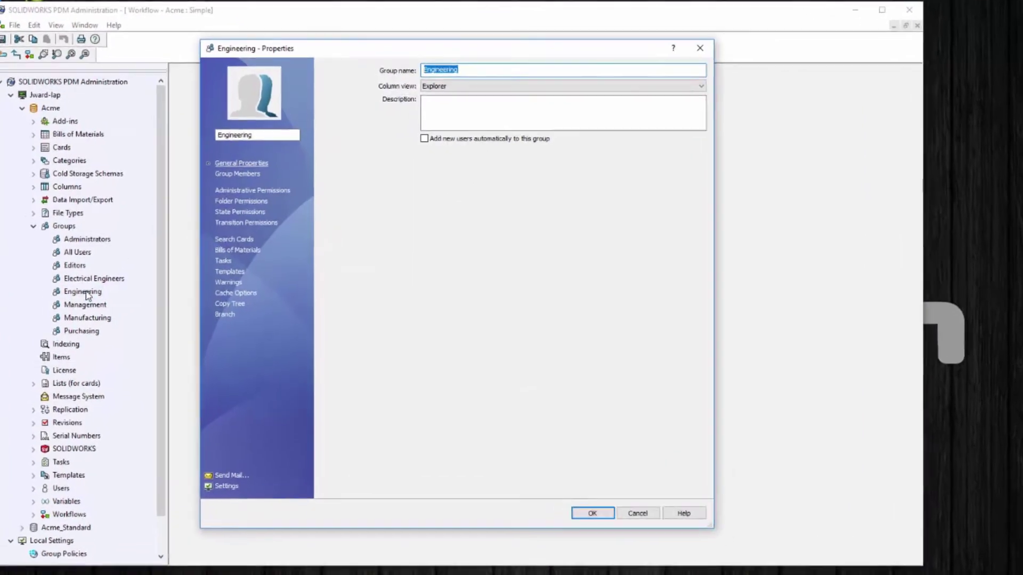
pyautogui.click(223, 204)
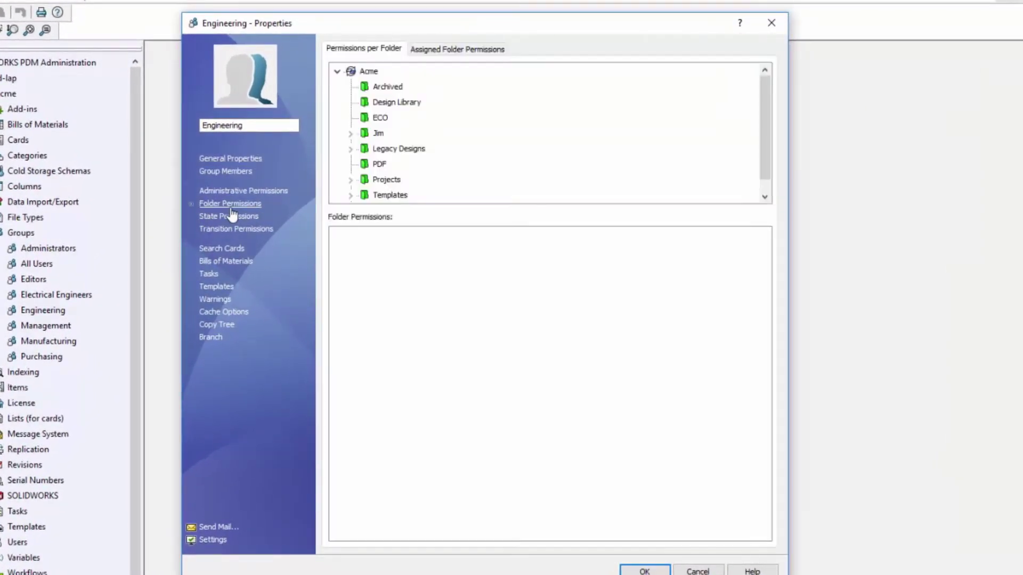
pyautogui.click(372, 72)
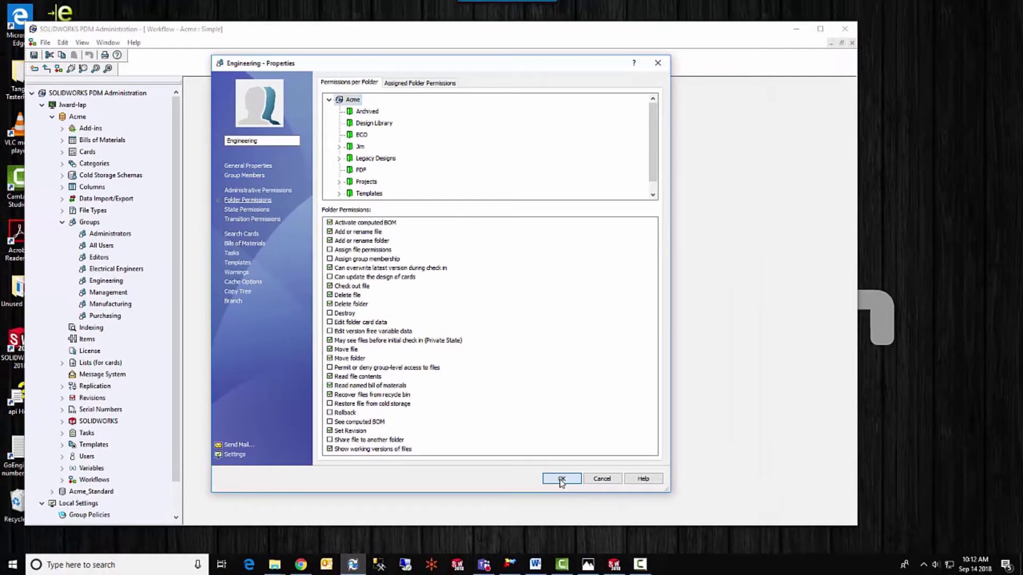
pyautogui.click(561, 479)
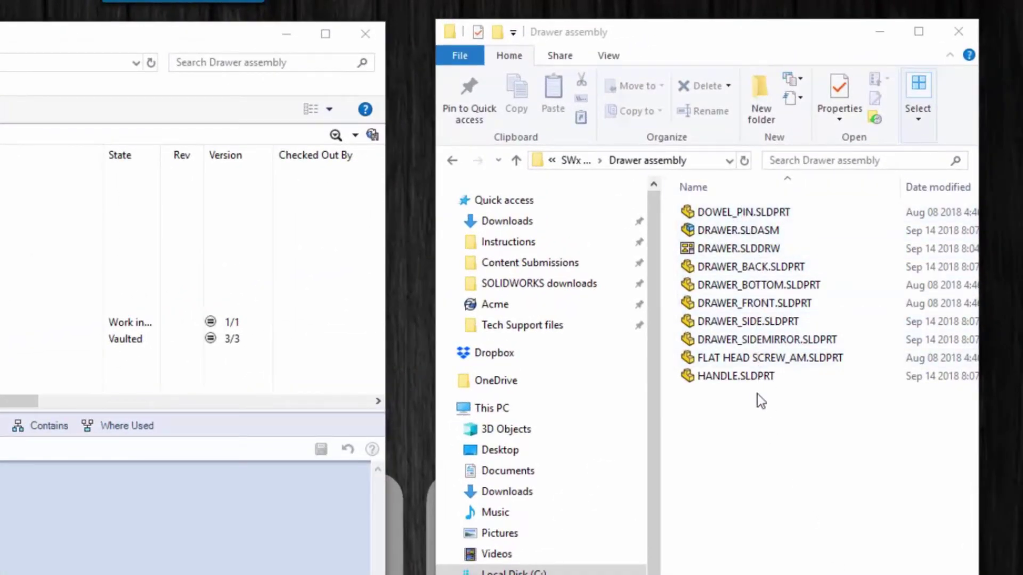
# Copy the Drawer assembly folder from SWx PDM test files into the Acme vault window
pyautogui.click(514, 162)
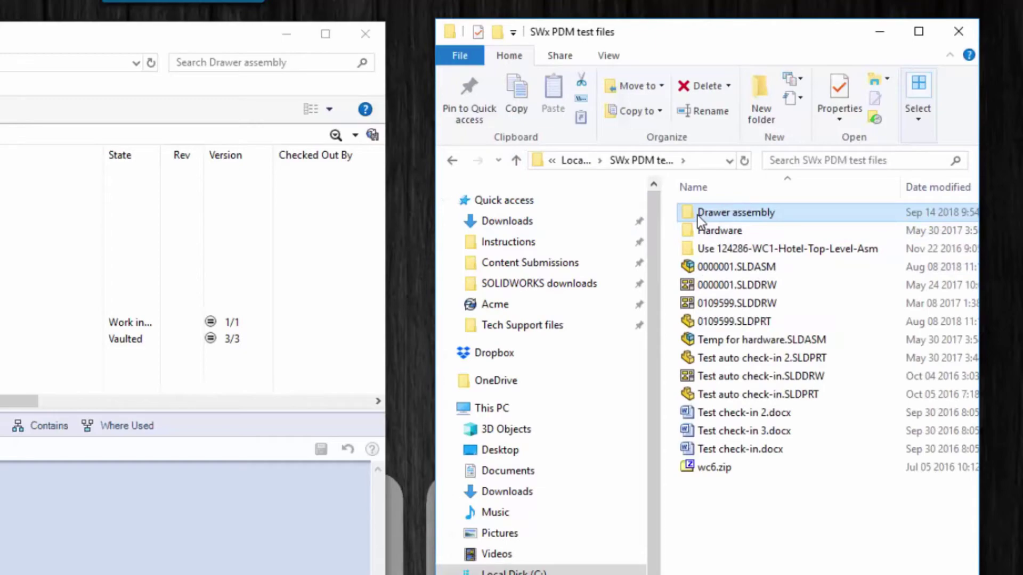
pyautogui.moveTo(698, 215)
pyautogui.mouseDown()
pyautogui.moveTo(542, 197)
pyautogui.moveTo(410, 223)
pyautogui.mouseUp()
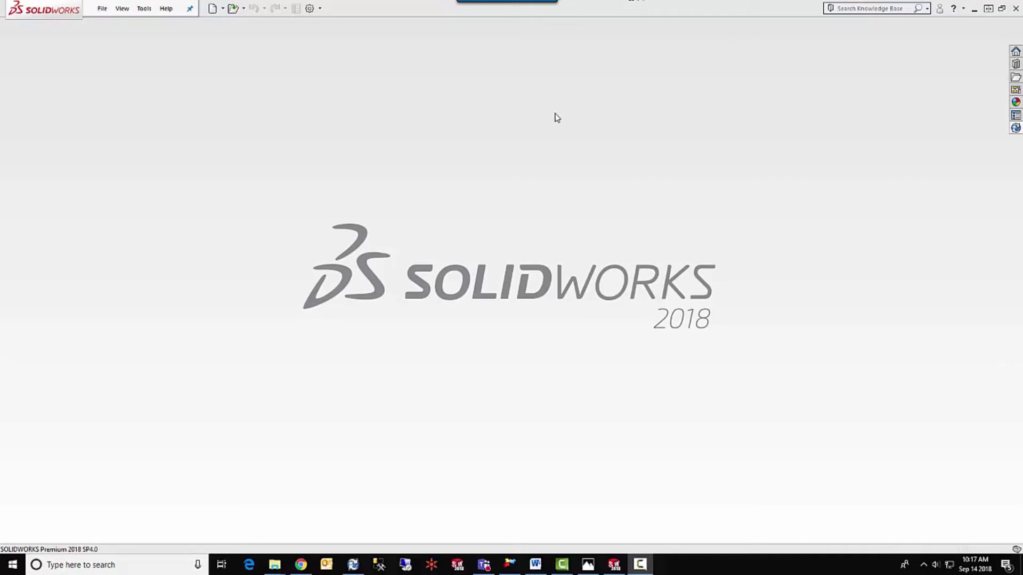
# Show the External References page of SOLIDWORKS System Options
pyautogui.click(309, 9)
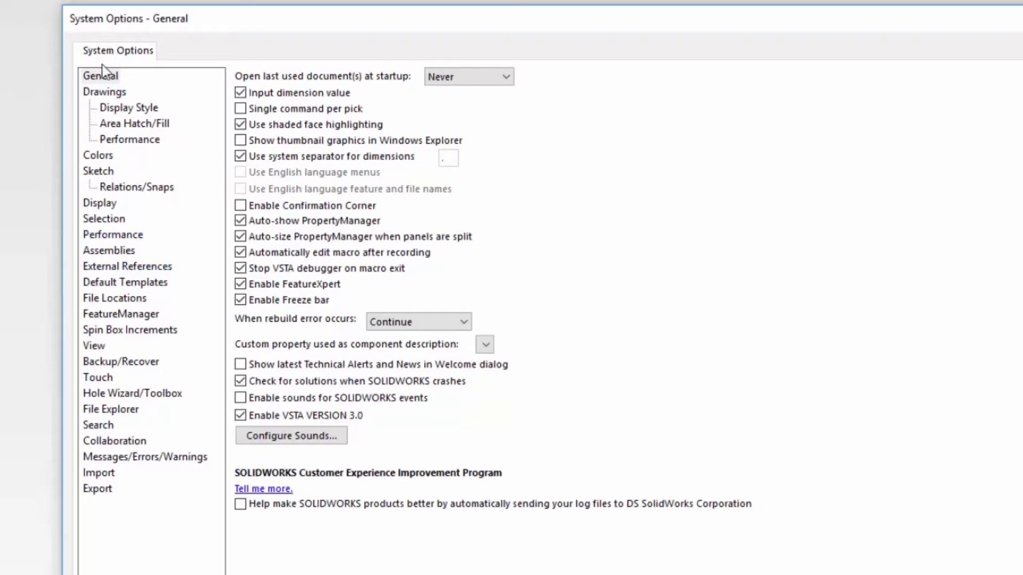
pyautogui.click(102, 269)
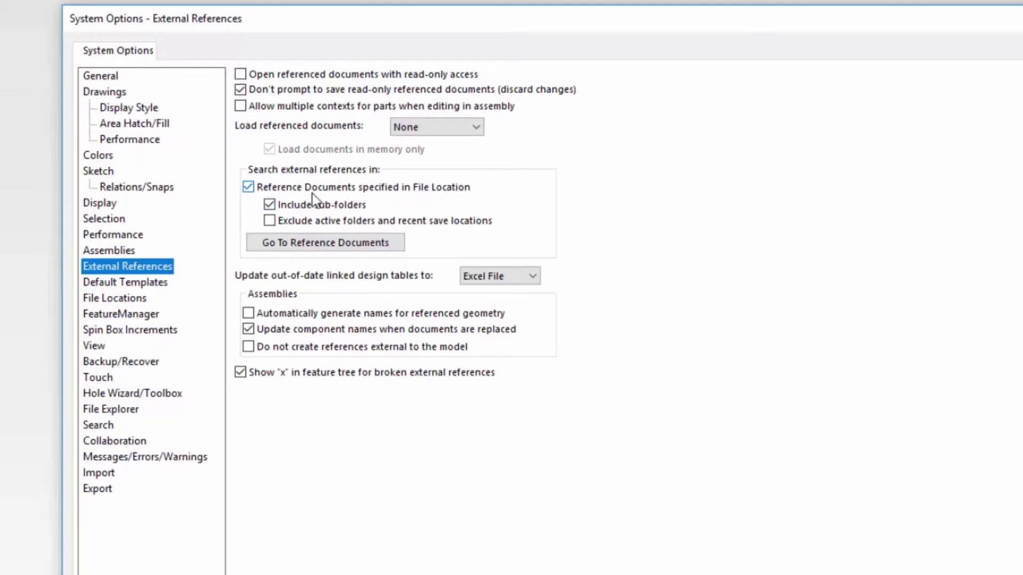
# Confirm Referenced Documents uses C:\Acme and keep File Location reference searching enabled
pyautogui.click(316, 241)
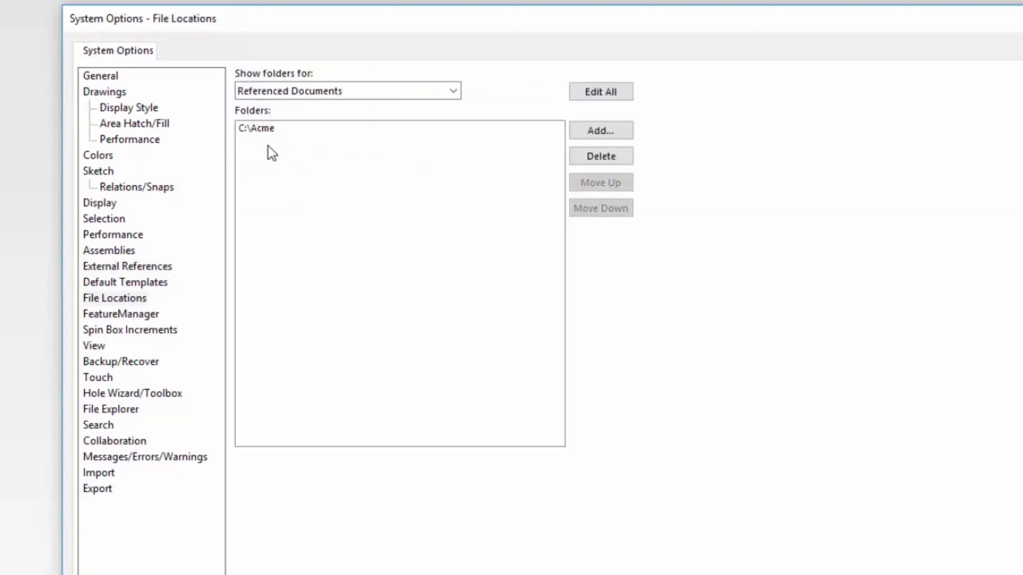
pyautogui.click(262, 131)
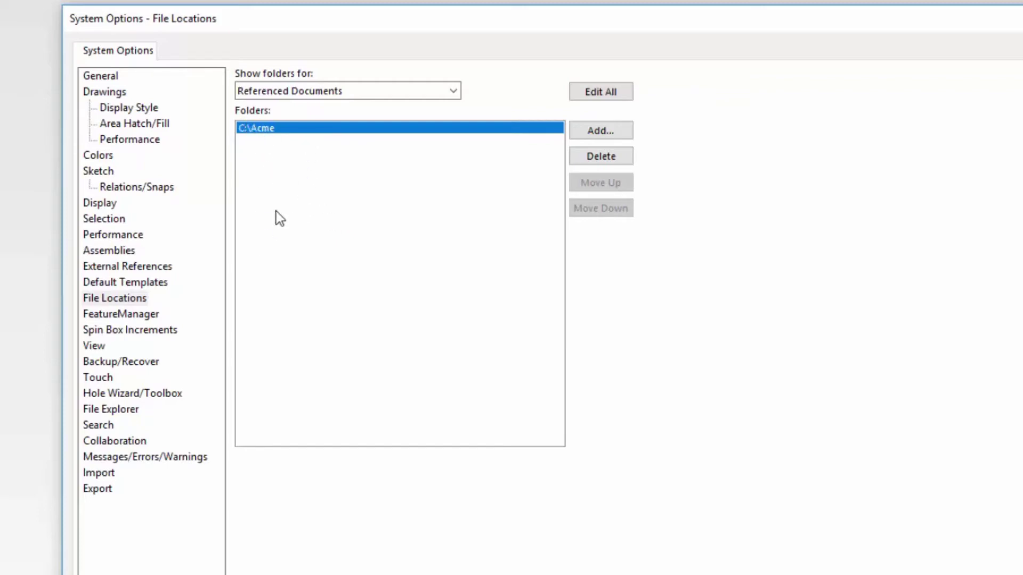
pyautogui.click(143, 267)
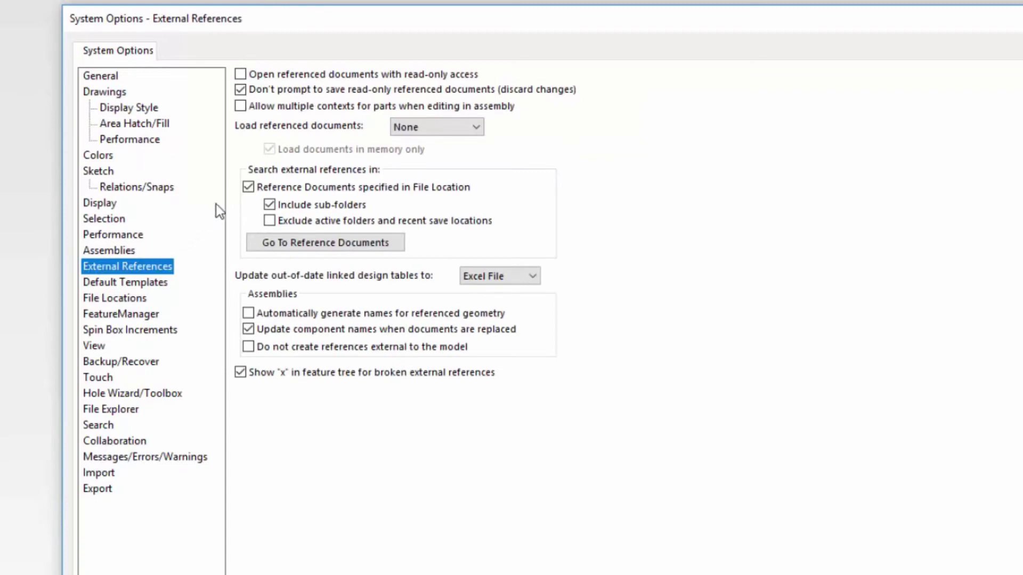
pyautogui.click(248, 187)
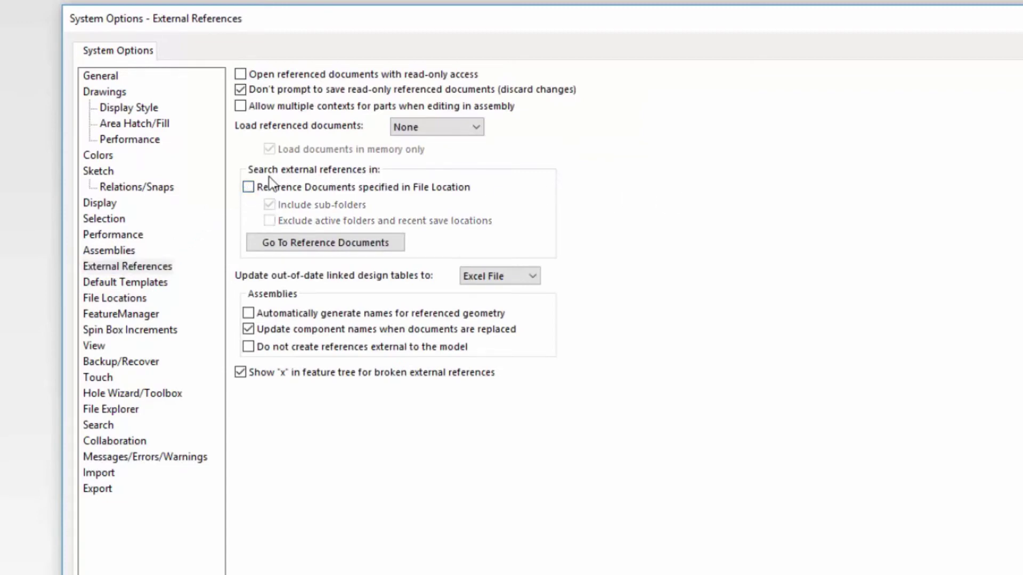
pyautogui.click(248, 187)
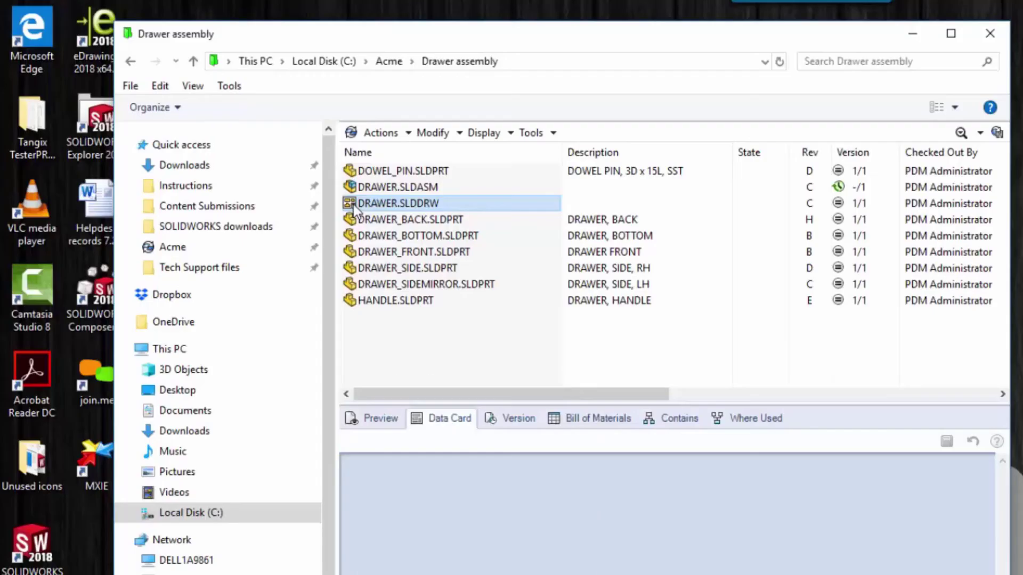
# Open DRAWER.SLDDRW from the vault in SOLIDWORKS and collapse the PDM pane
pyautogui.rightClick(353, 203)
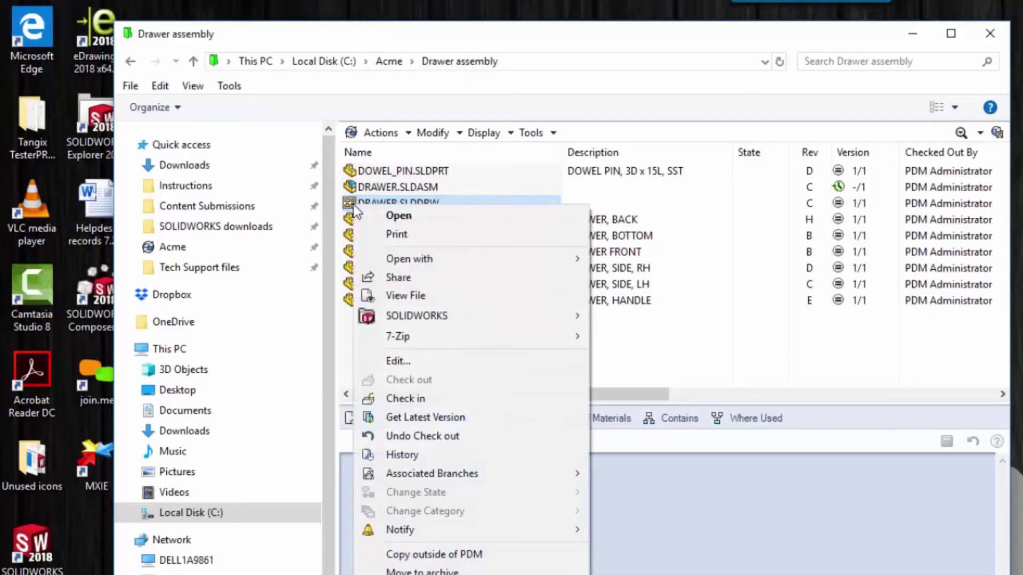
pyautogui.click(398, 221)
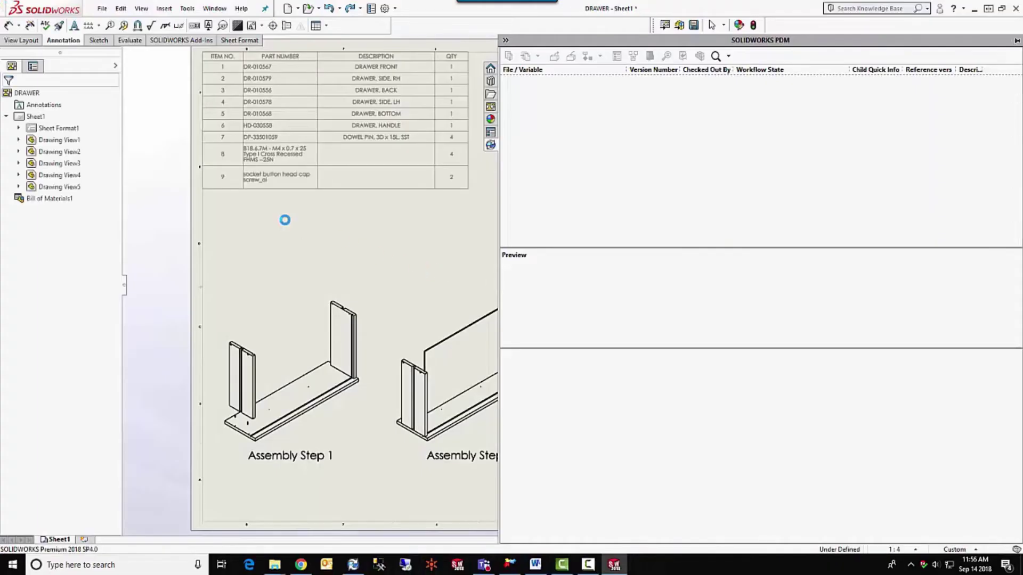
pyautogui.click(175, 226)
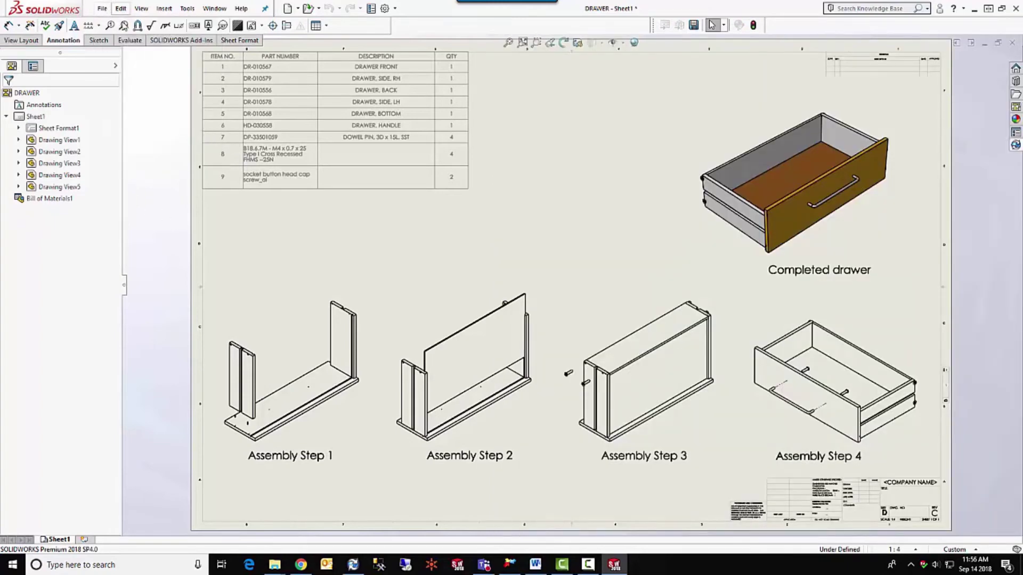
# Review the drawing's full list of referenced files, then close the list
pyautogui.click(102, 8)
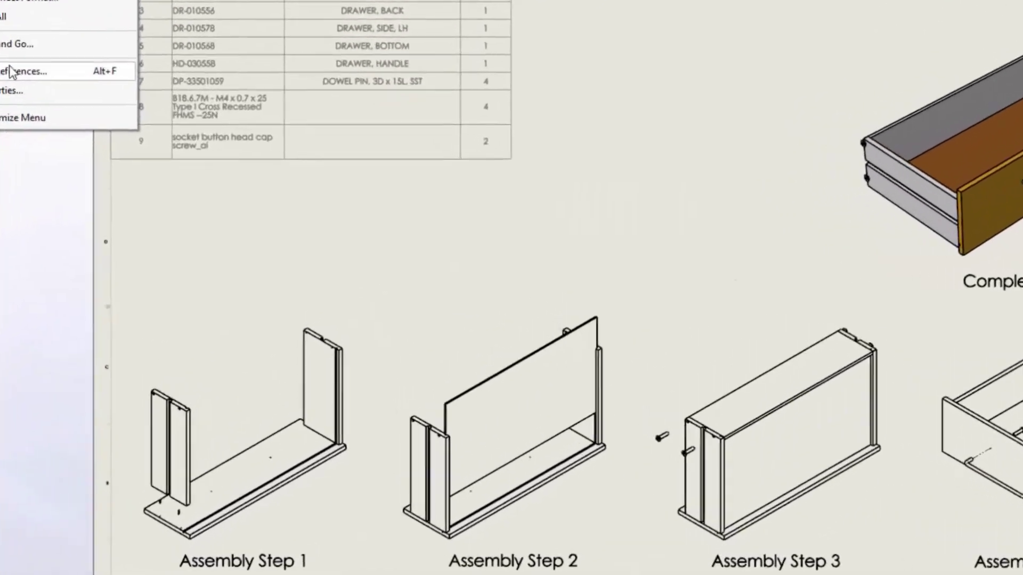
pyautogui.click(130, 130)
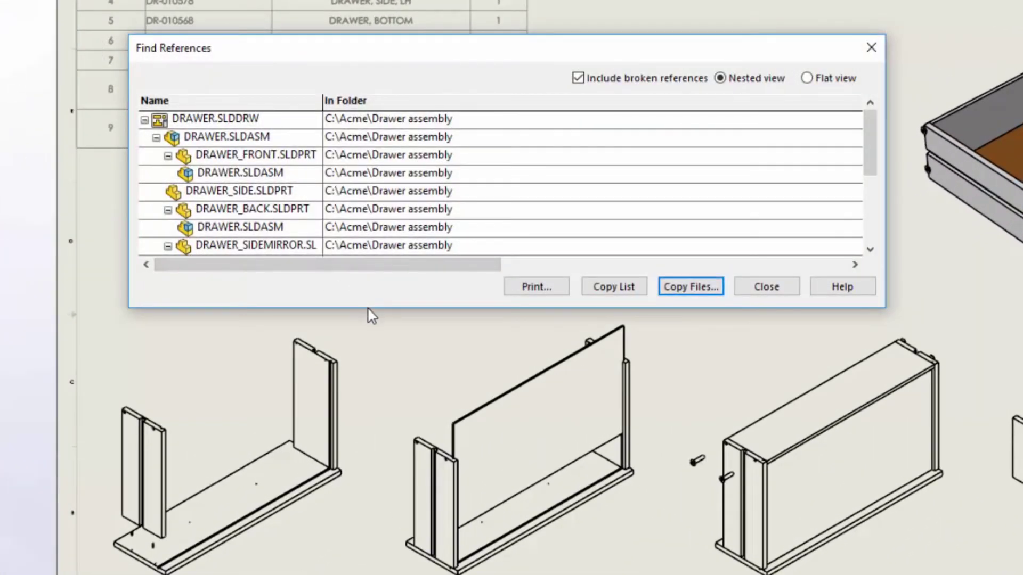
pyautogui.moveTo(371, 307); pyautogui.dragTo(453, 524)
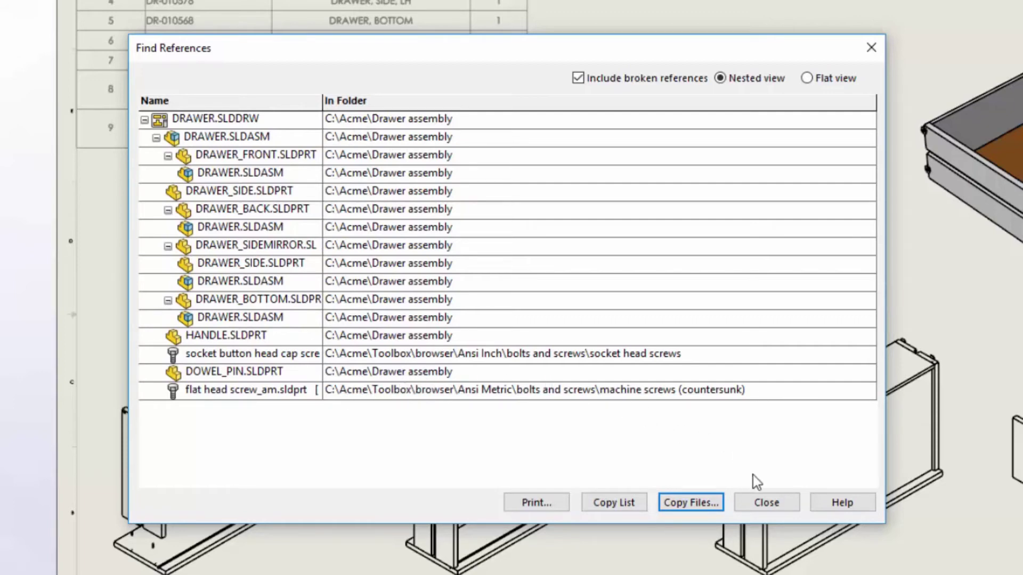
pyautogui.click(772, 507)
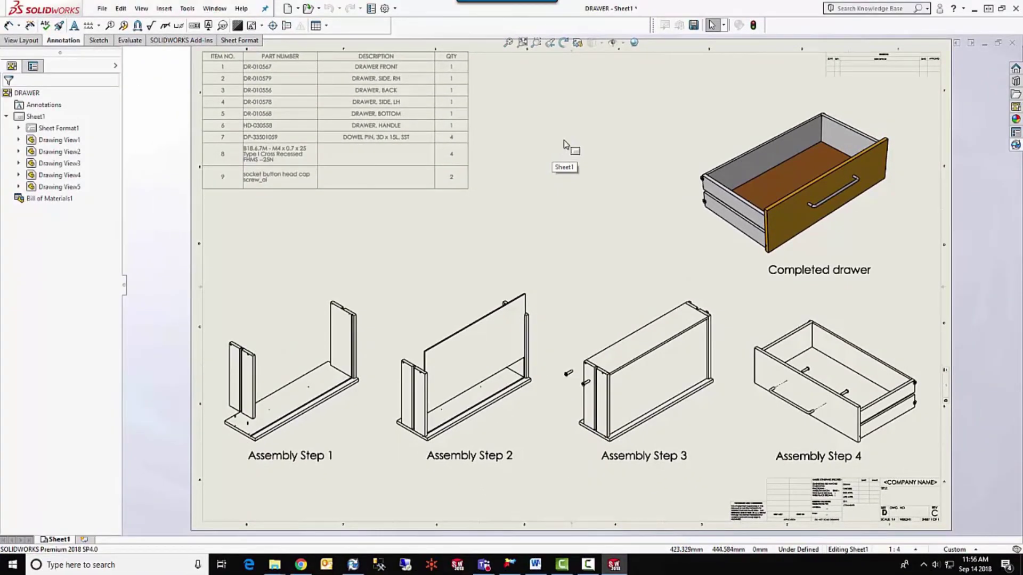
# Check DRAWER.SLDDRW and its assembly into the vault from the SOLIDWORKS PDM task pane
pyautogui.click(453, 170)
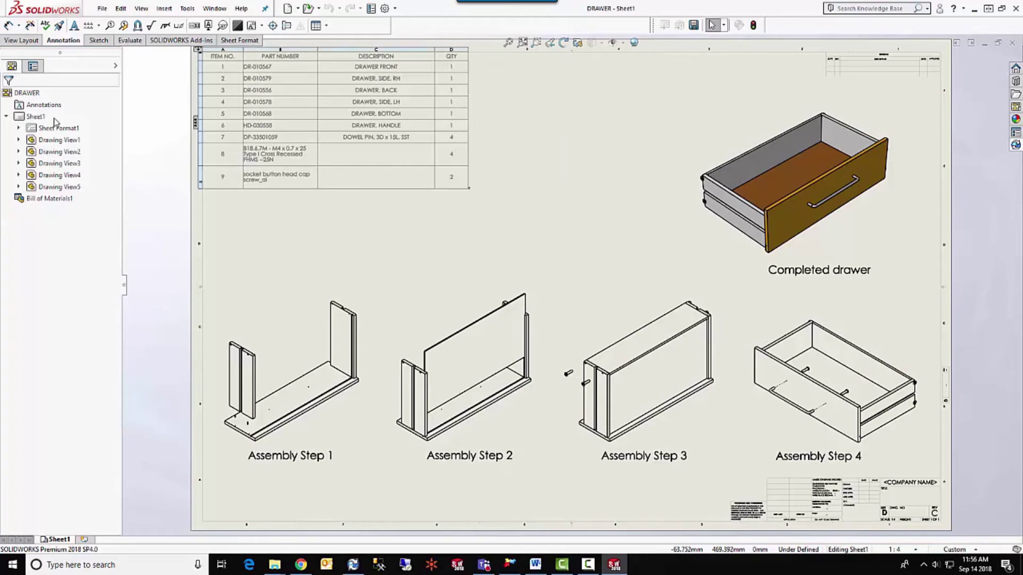
pyautogui.click(533, 177)
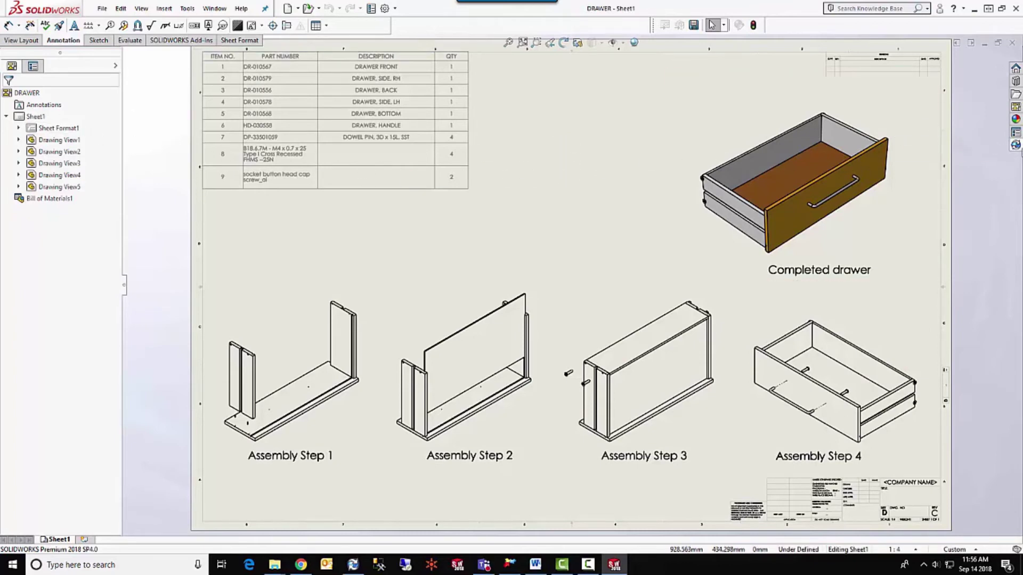
pyautogui.click(1016, 145)
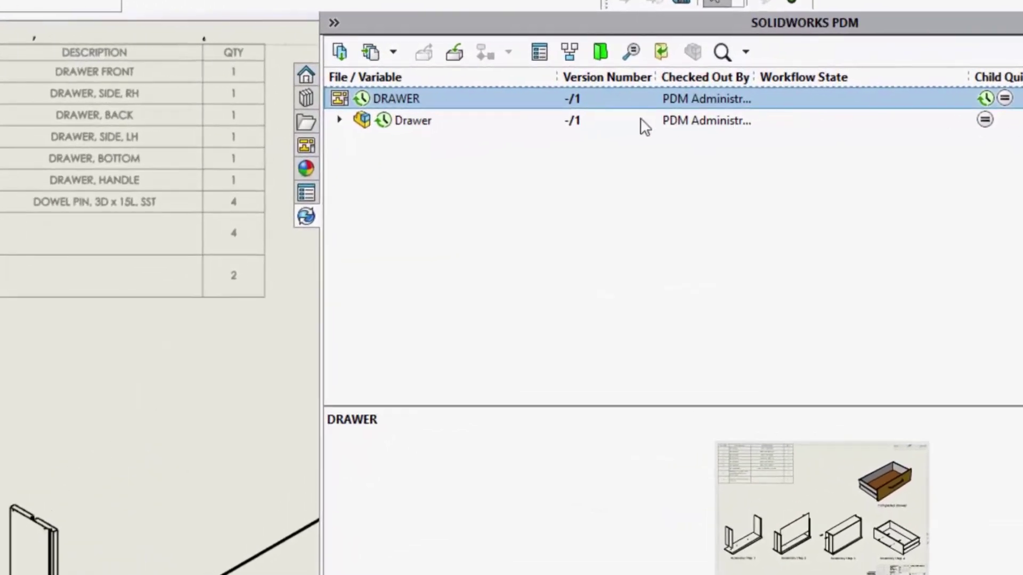
pyautogui.click(452, 53)
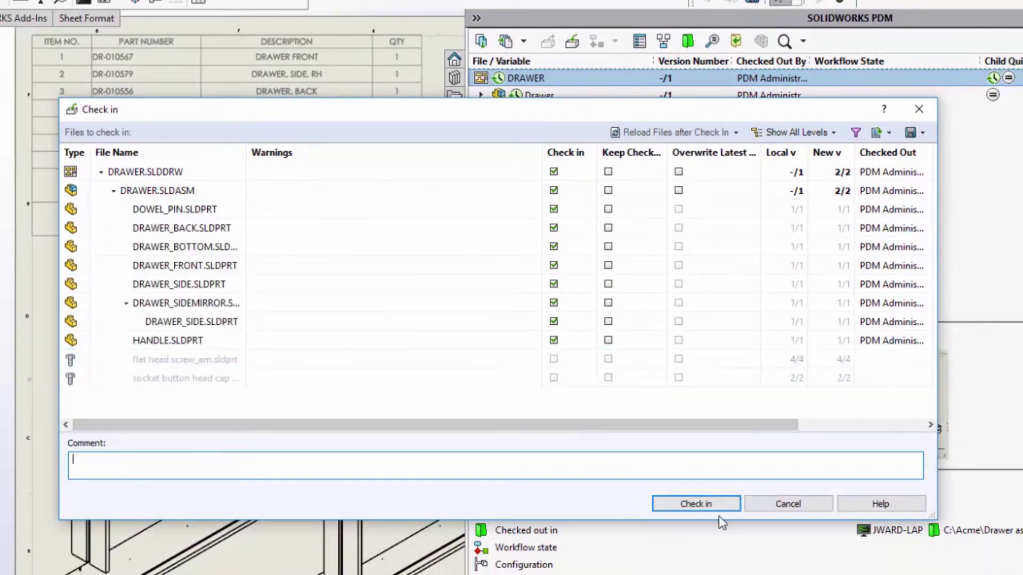
pyautogui.click(692, 504)
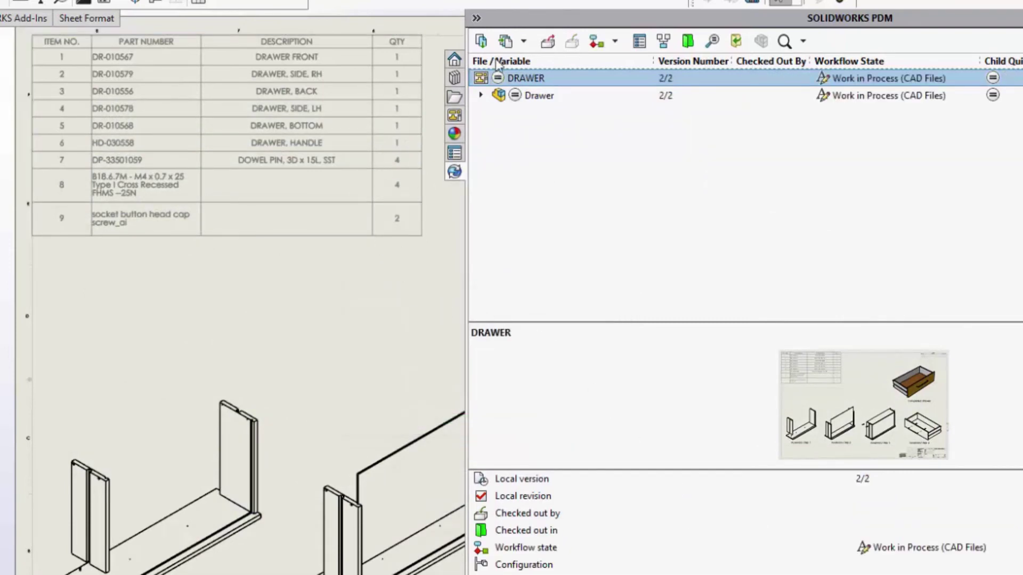
# Apply the Import transition to the drawer drawing, assembly and all referenced parts
pyautogui.click(614, 41)
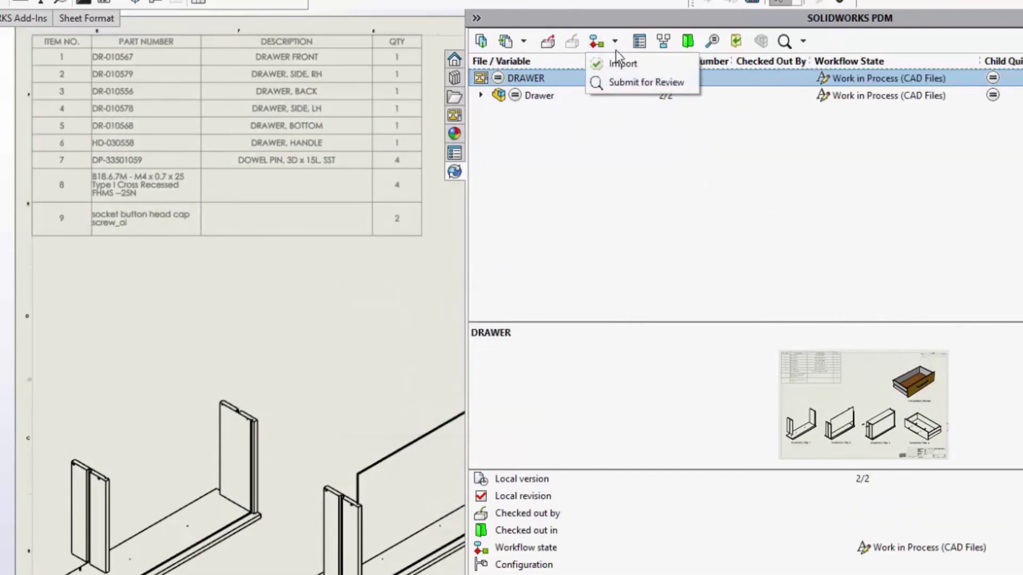
pyautogui.click(620, 63)
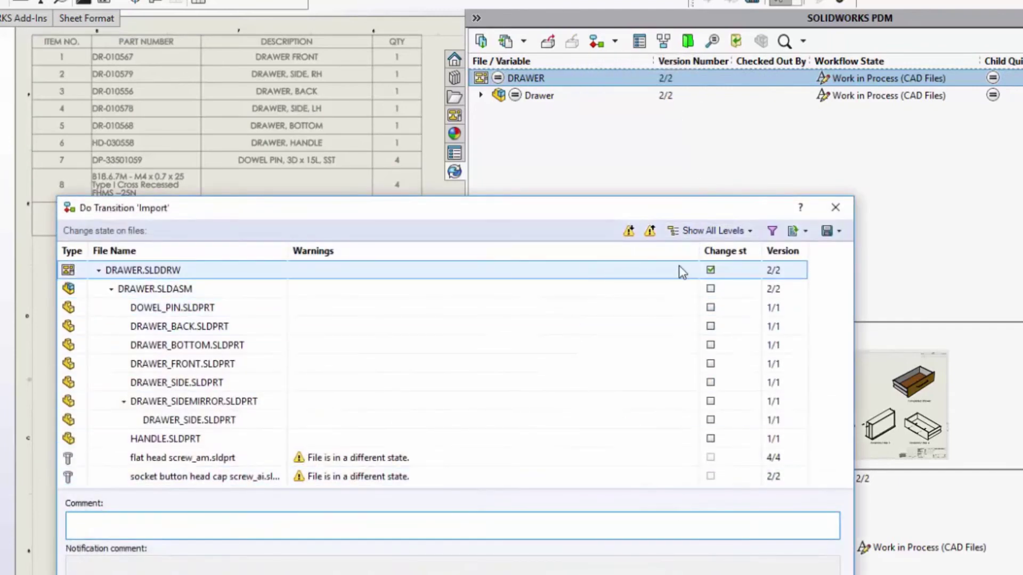
pyautogui.click(710, 270)
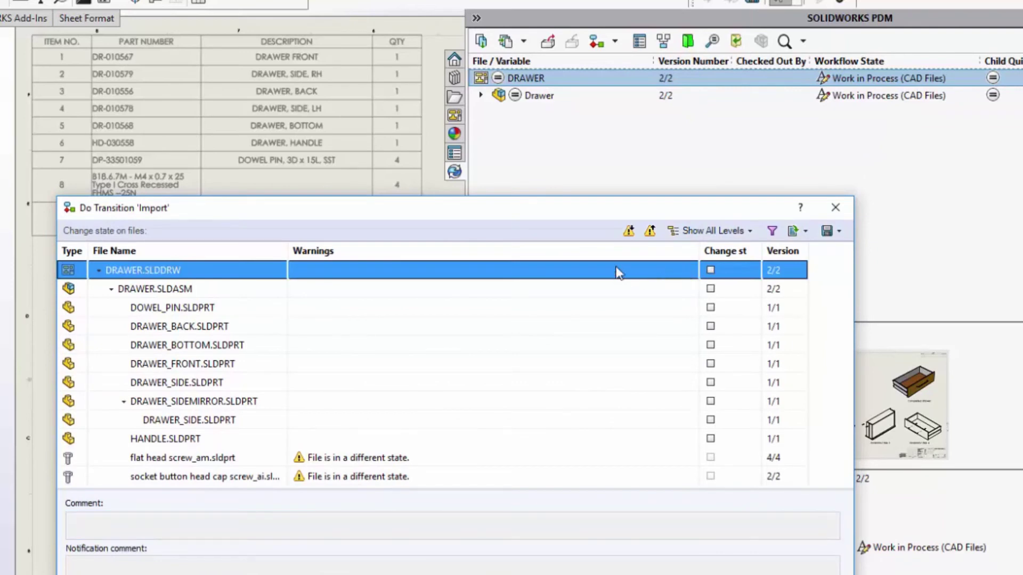
pyautogui.hotkey('ctrl', 'a')
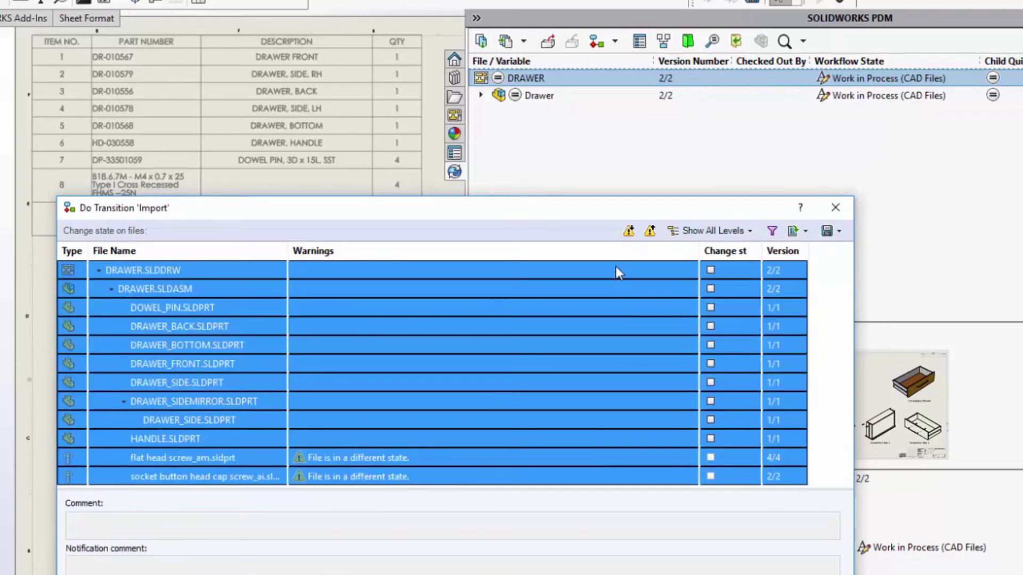
pyautogui.click(710, 270)
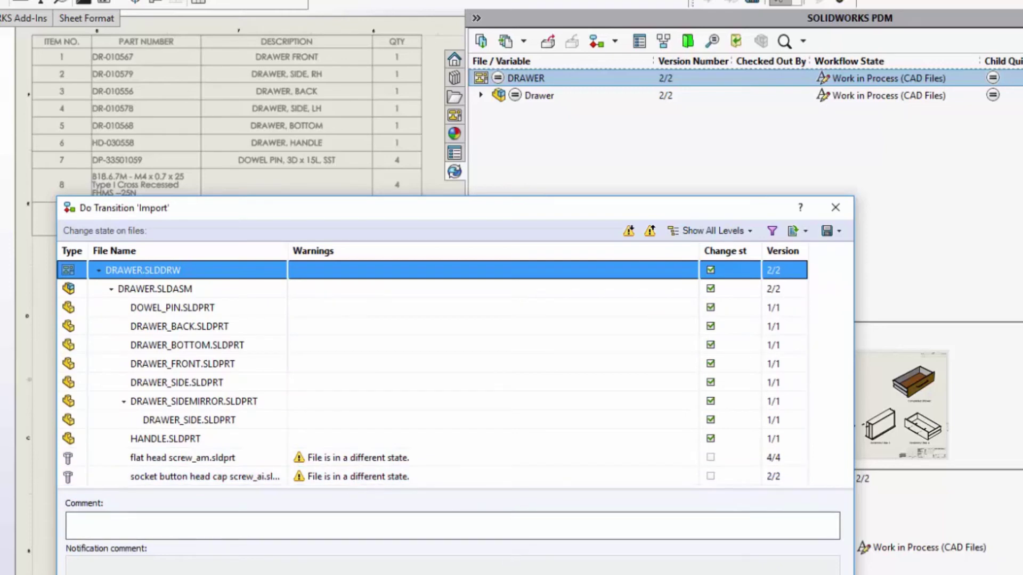
pyautogui.press('Return')
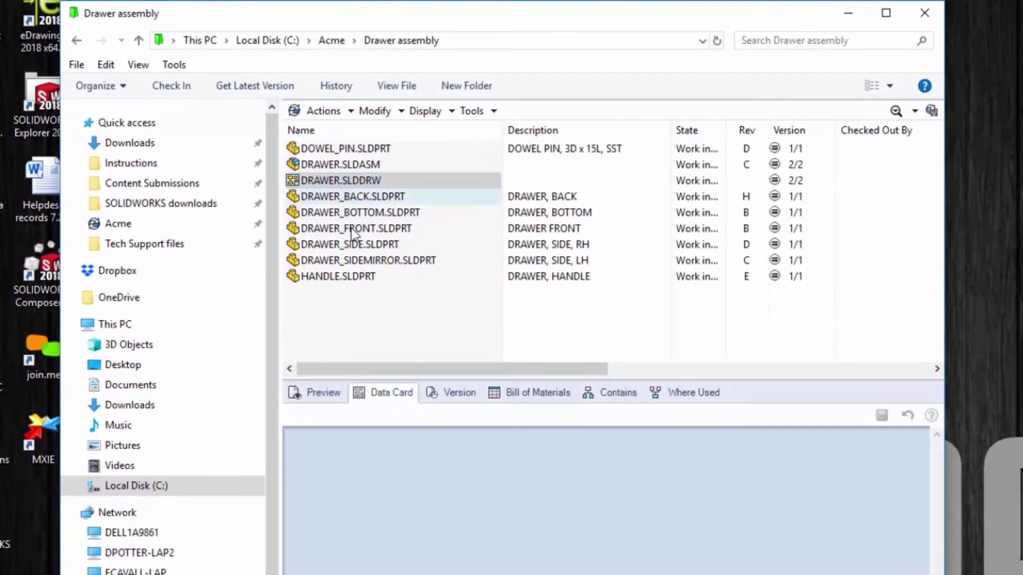
# Start Set Revision for HANDLE.SLDPRT from the vault folder
pyautogui.click(356, 277)
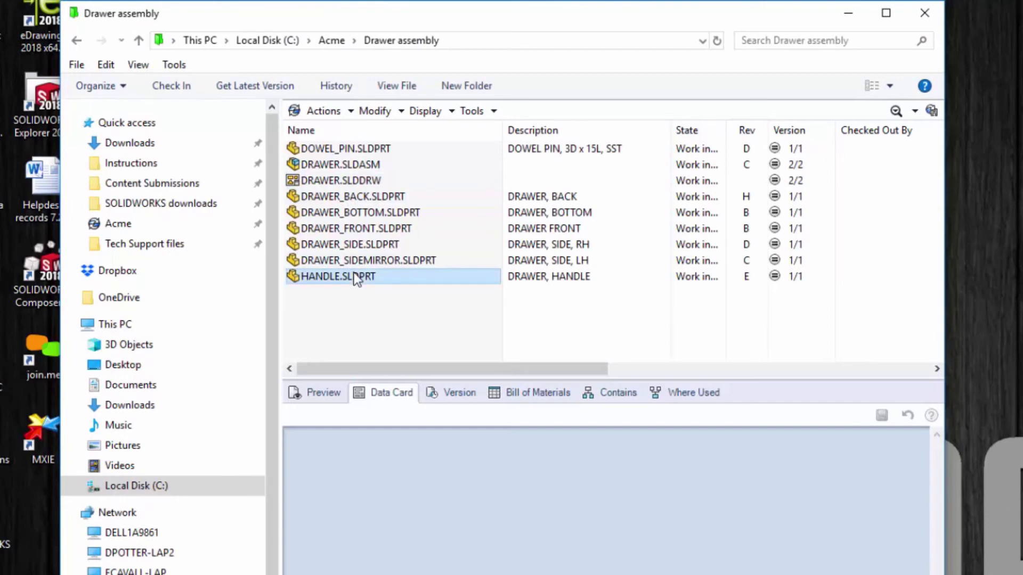
pyautogui.click(356, 278)
pyautogui.click(367, 112)
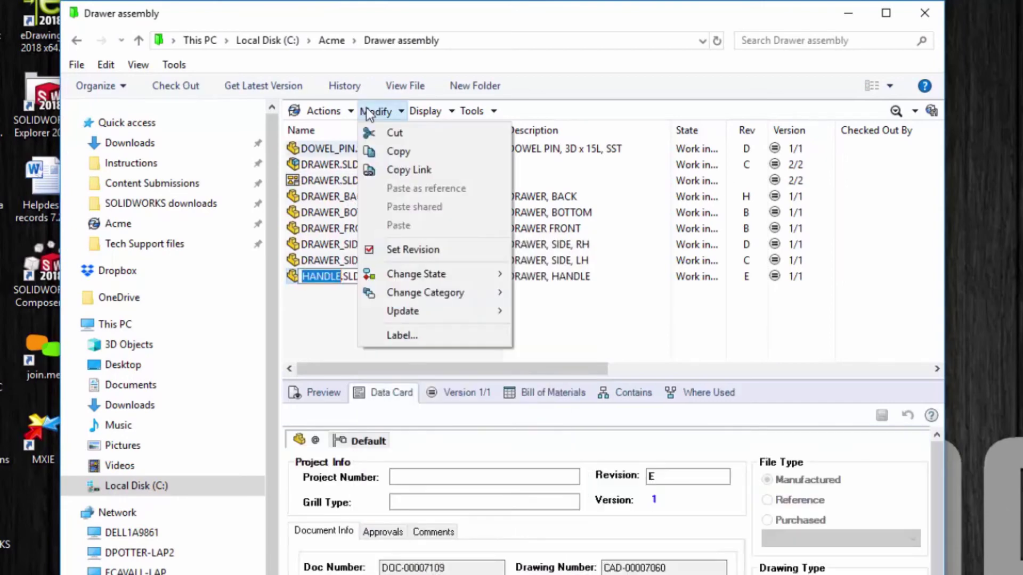
pyautogui.click(407, 250)
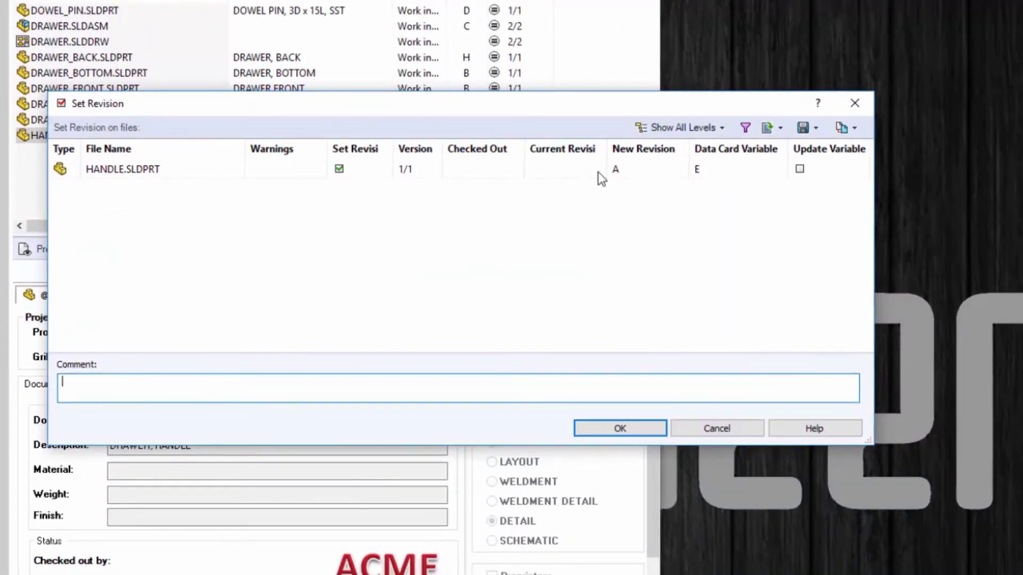
pyautogui.click(628, 168)
# Set HANDLE's new revision to card value E, updating the variable, with comment 'Release file'
pyautogui.rightClick(641, 170)
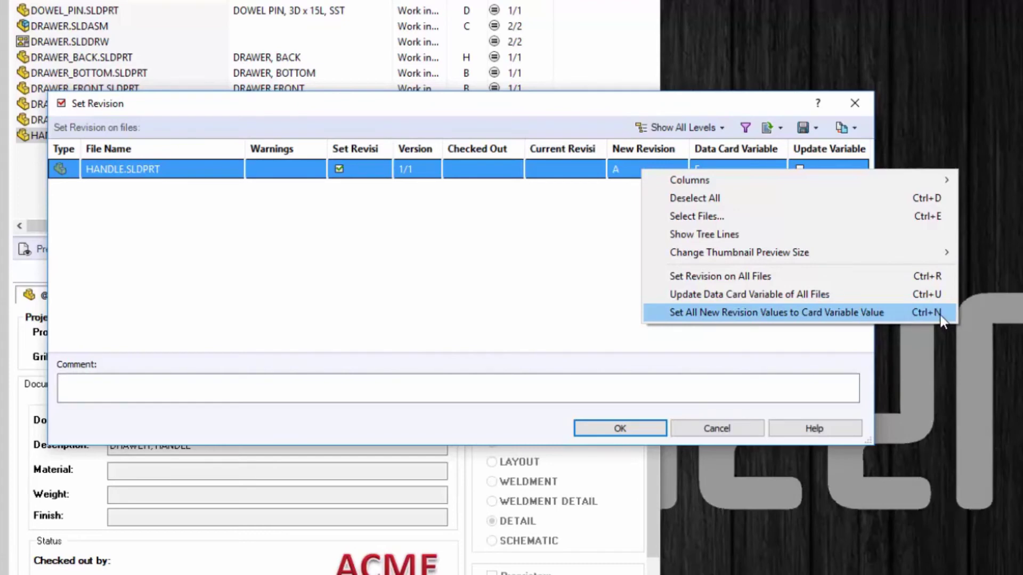
pyautogui.click(813, 318)
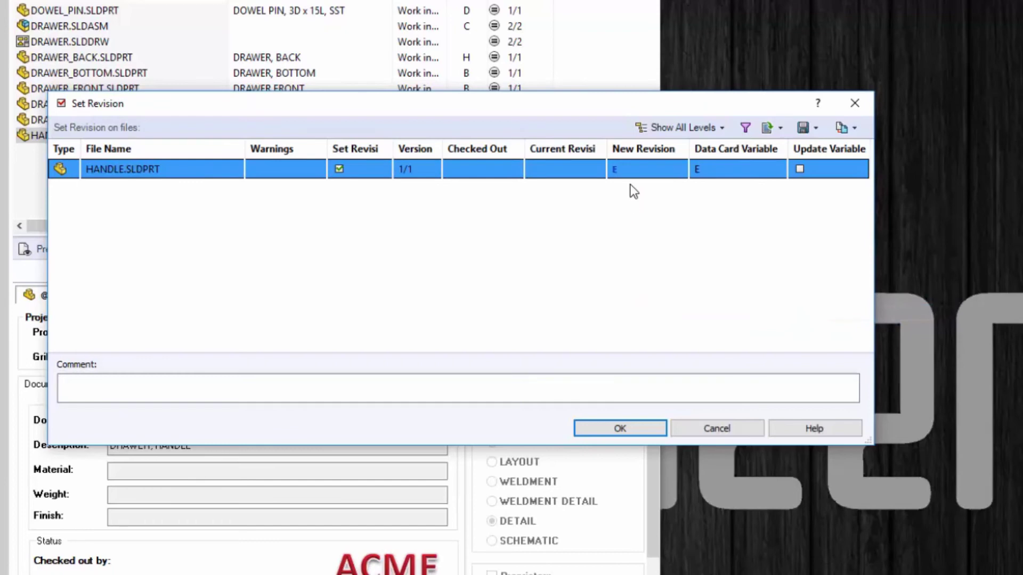
pyautogui.click(625, 171)
pyautogui.click(800, 170)
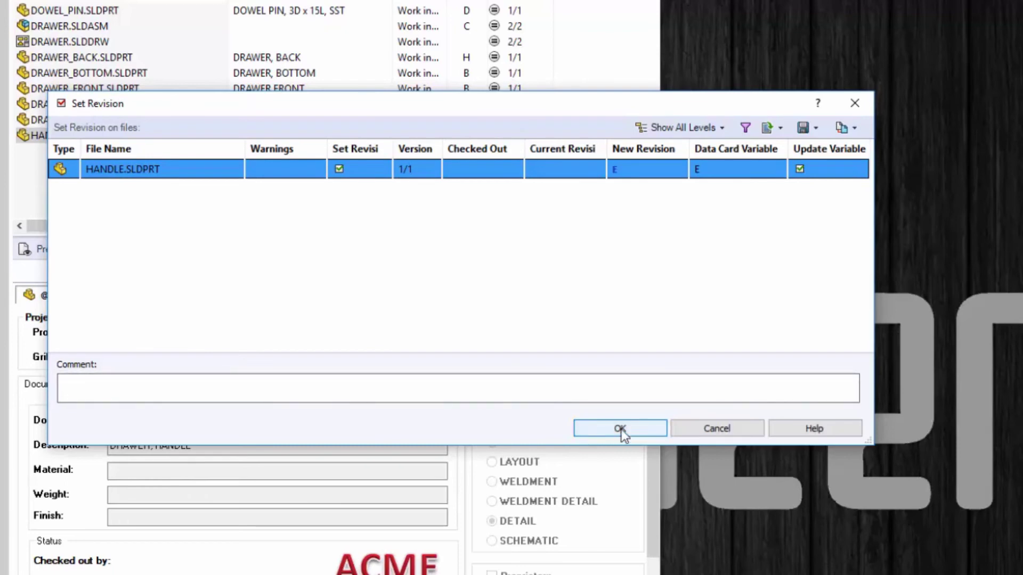
pyautogui.click(145, 380)
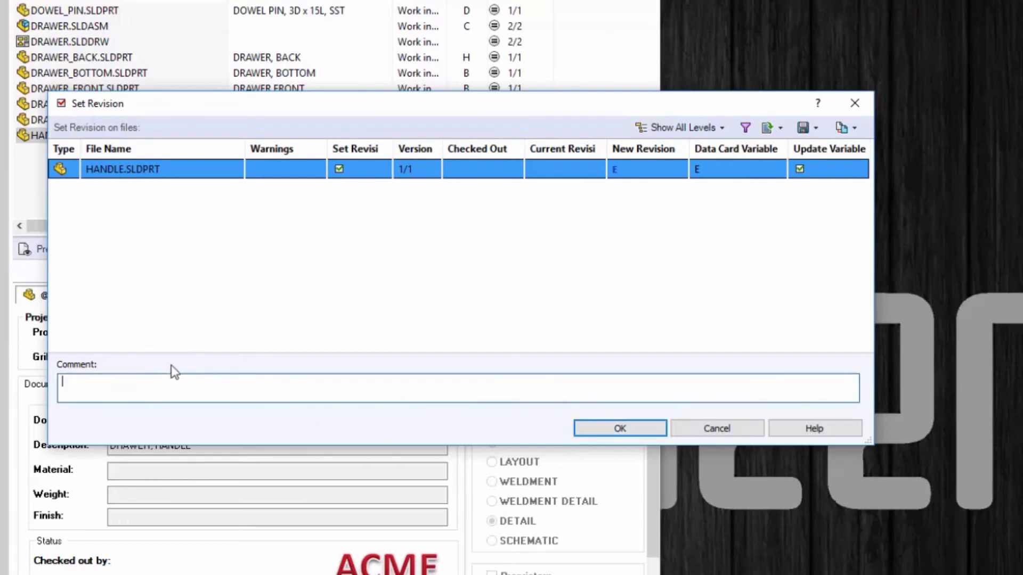
pyautogui.write('Release file')
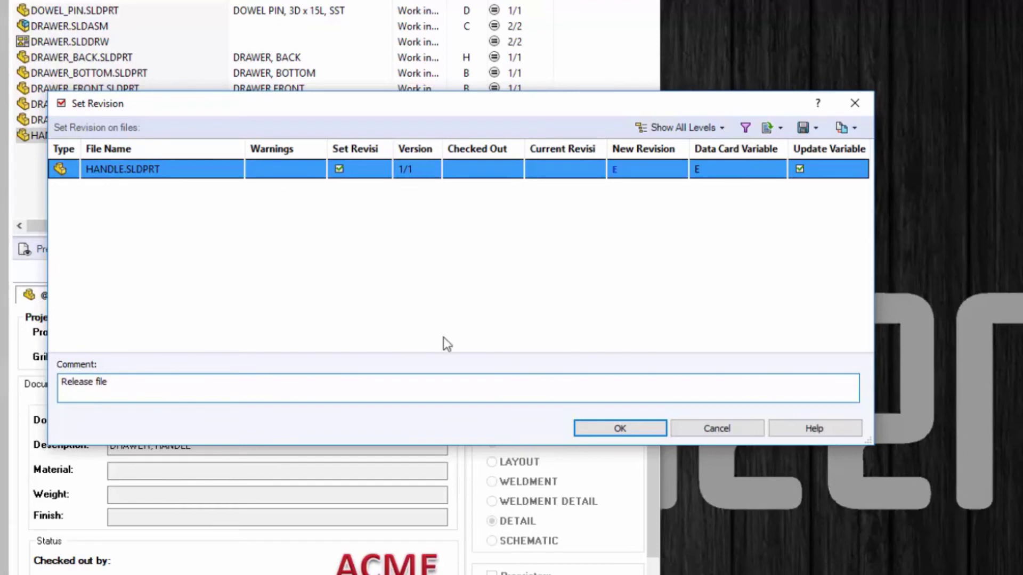
pyautogui.click(608, 427)
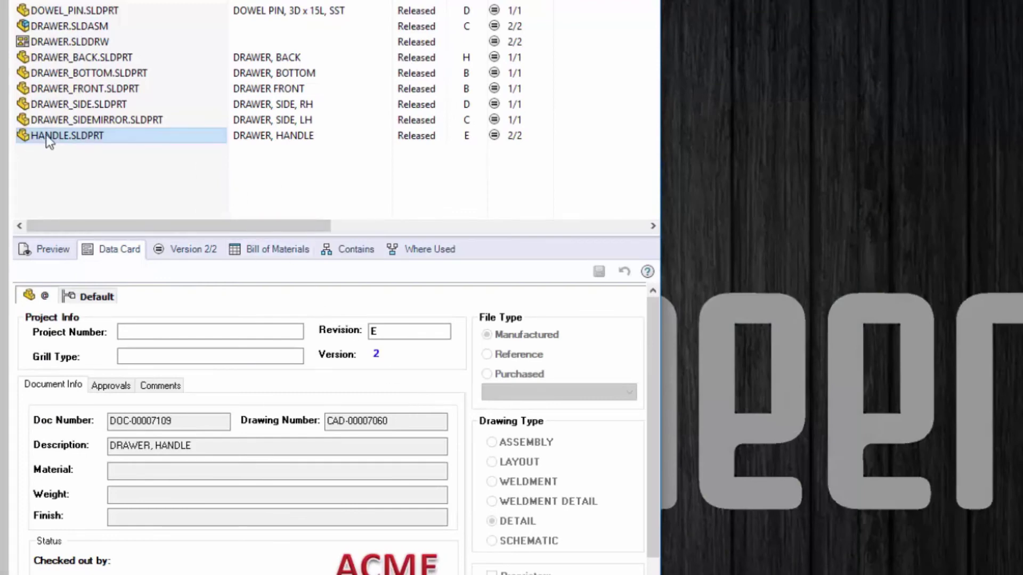
pyautogui.click(57, 120)
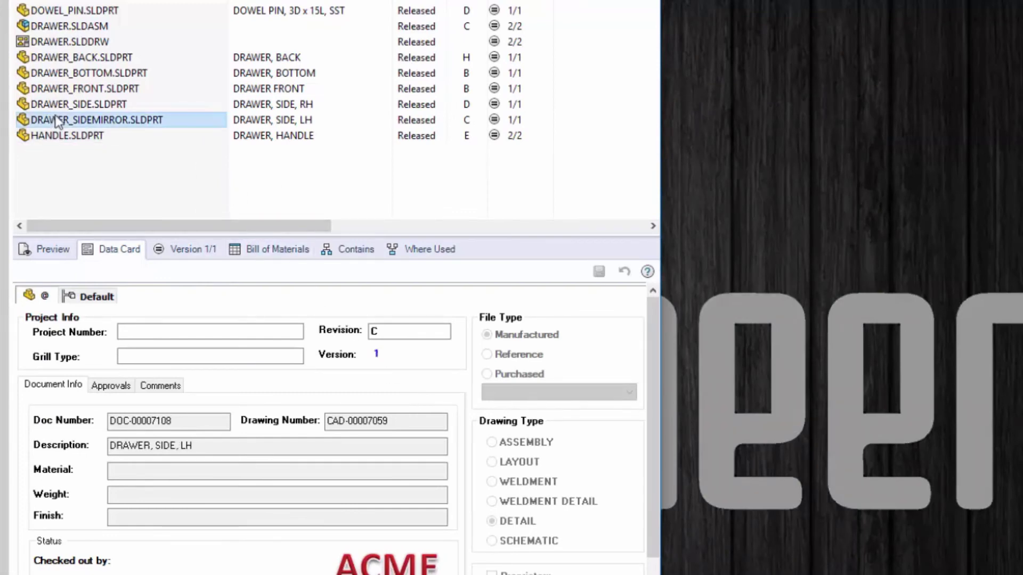
pyautogui.rightClick(58, 121)
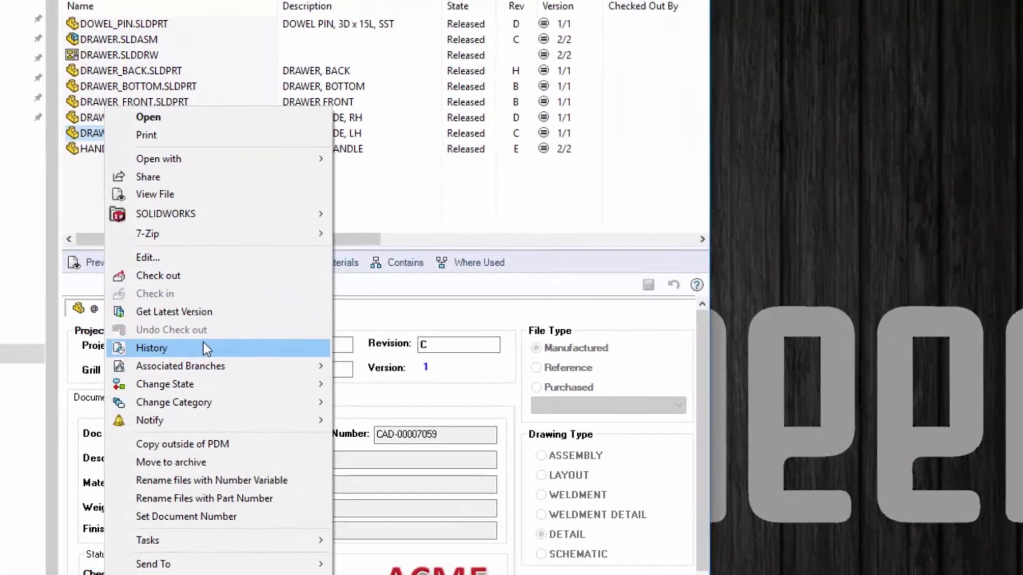
pyautogui.click(162, 334)
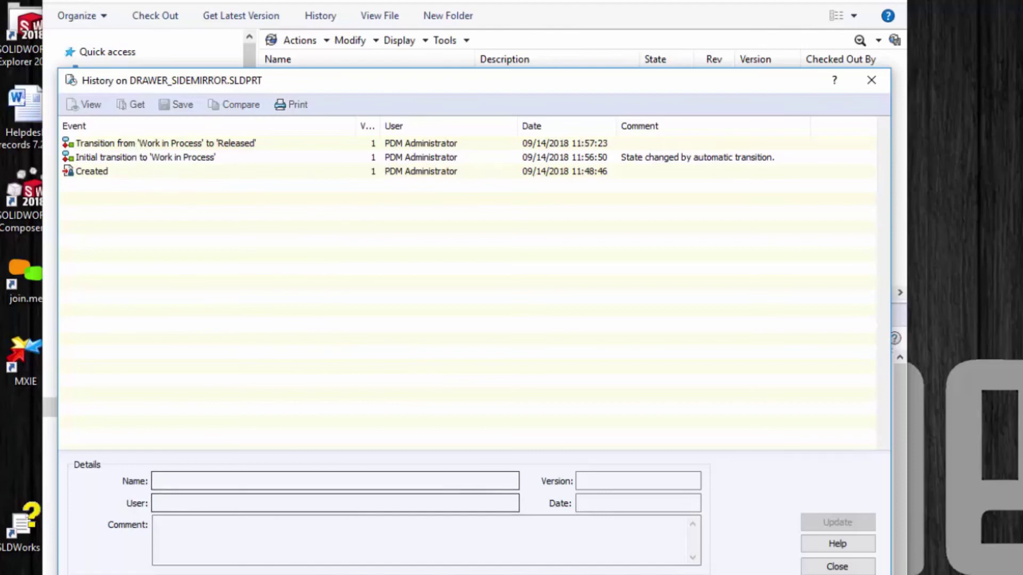
pyautogui.click(823, 569)
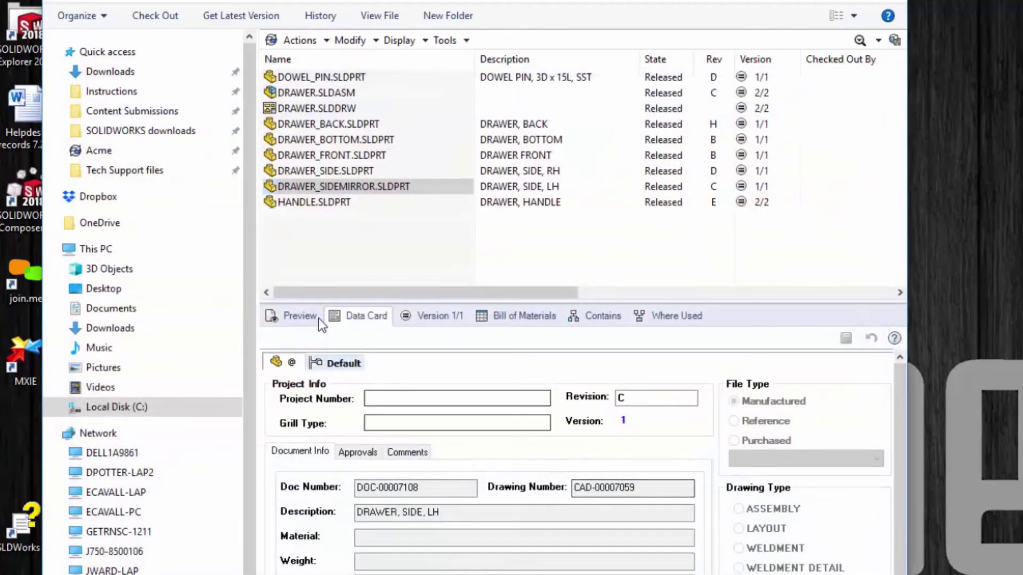
pyautogui.rightClick(300, 203)
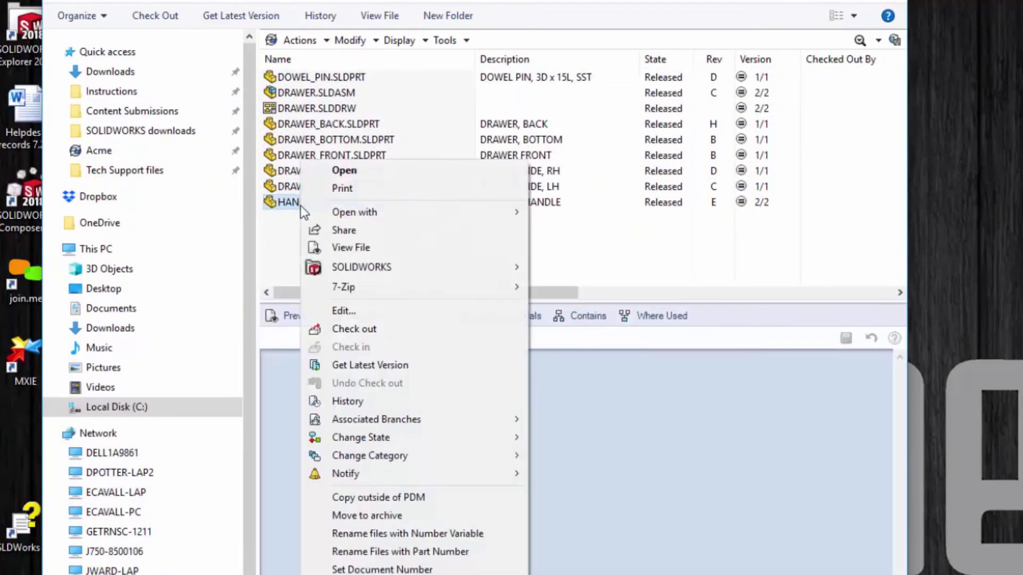
pyautogui.click(359, 407)
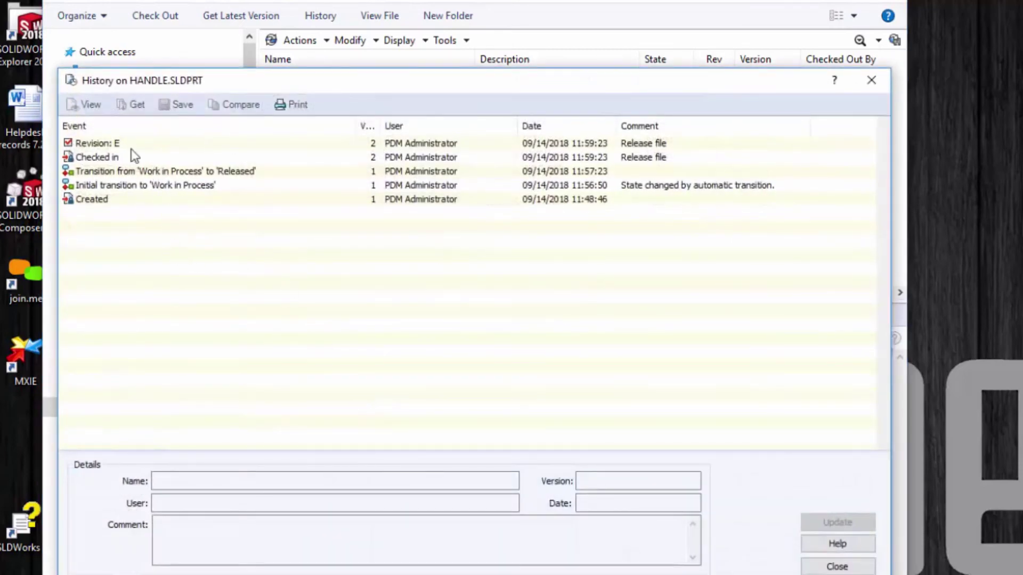
pyautogui.click(131, 145)
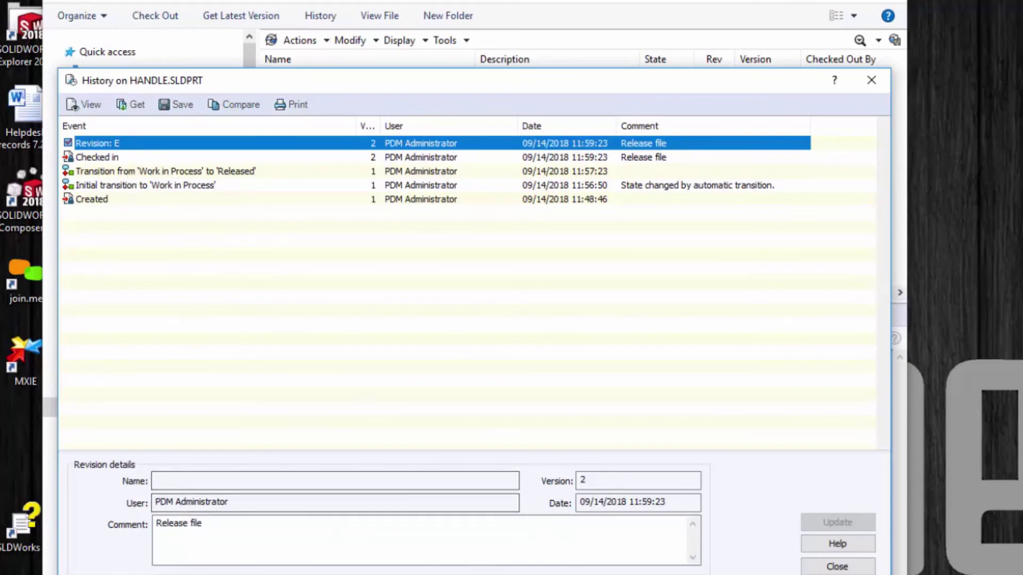
pyautogui.click(836, 566)
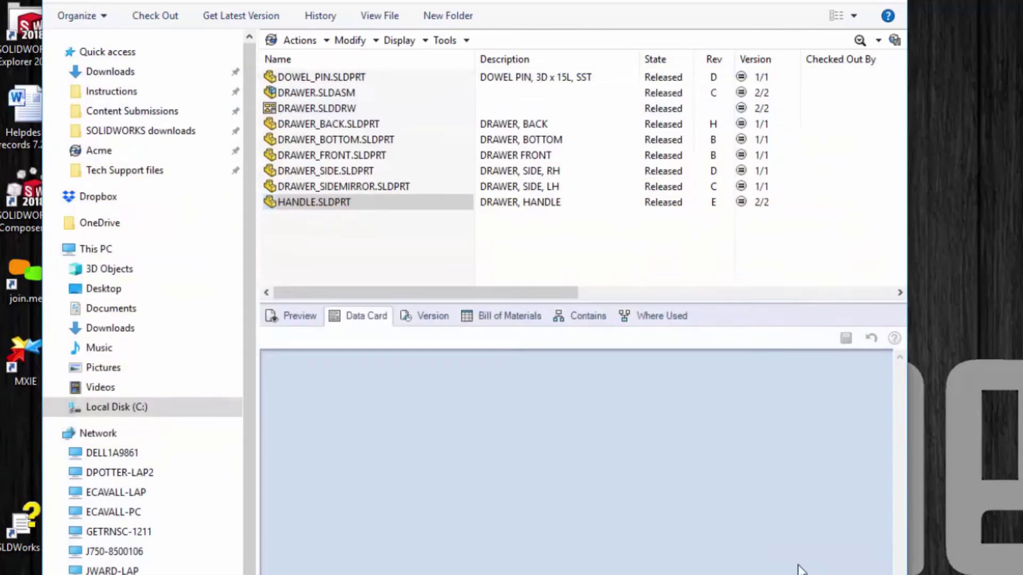
# Start Set Revision for DRAWER_SIDEMIRROR.SLDPRT and show its revision dropdown
pyautogui.rightClick(367, 188)
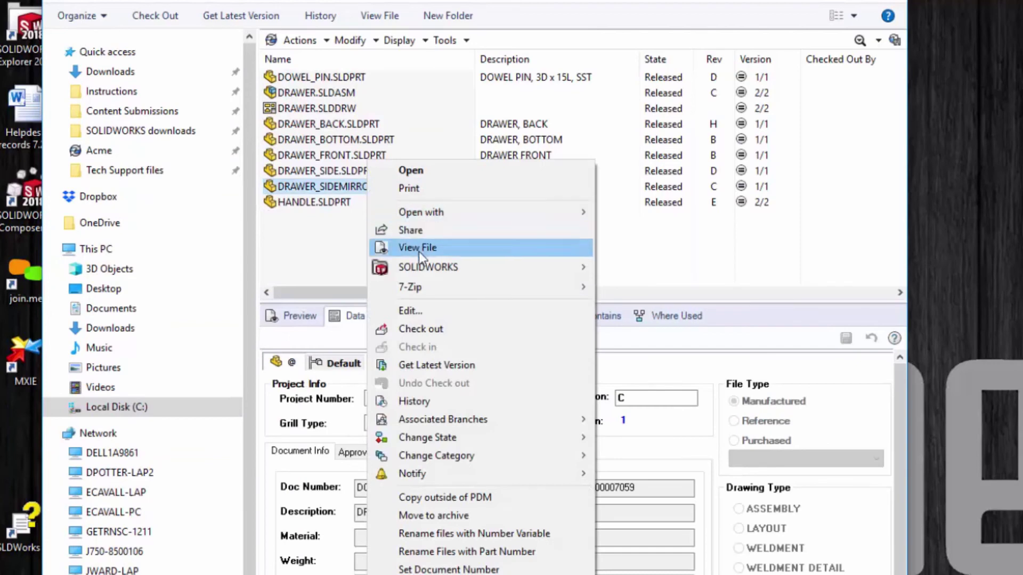
pyautogui.click(323, 187)
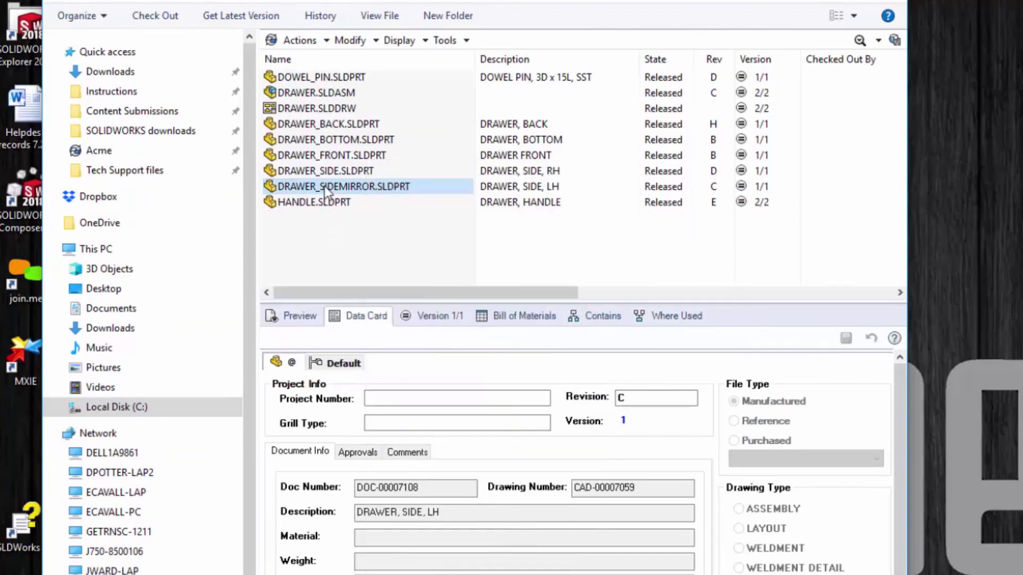
pyautogui.click(344, 45)
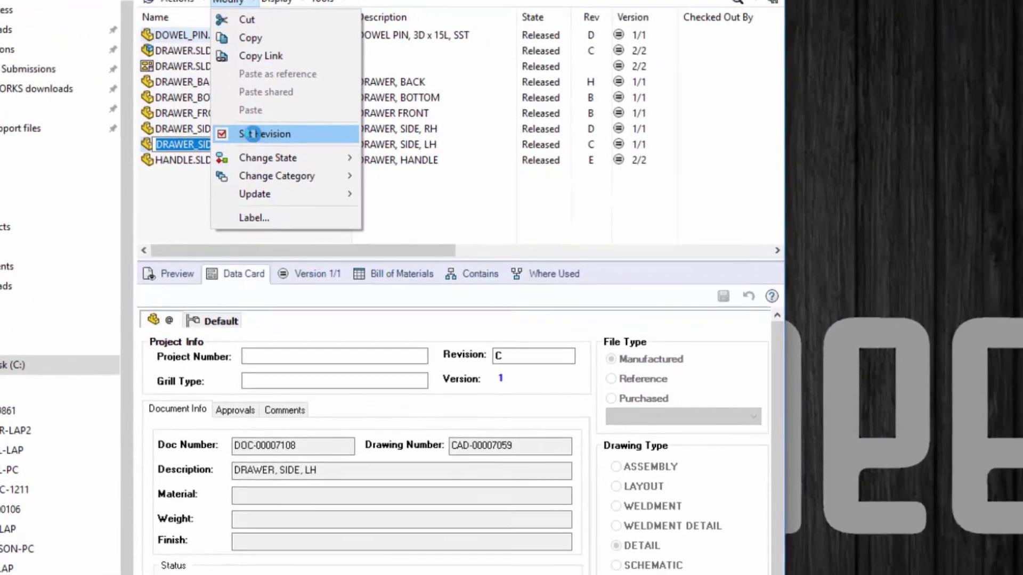
pyautogui.click(375, 176)
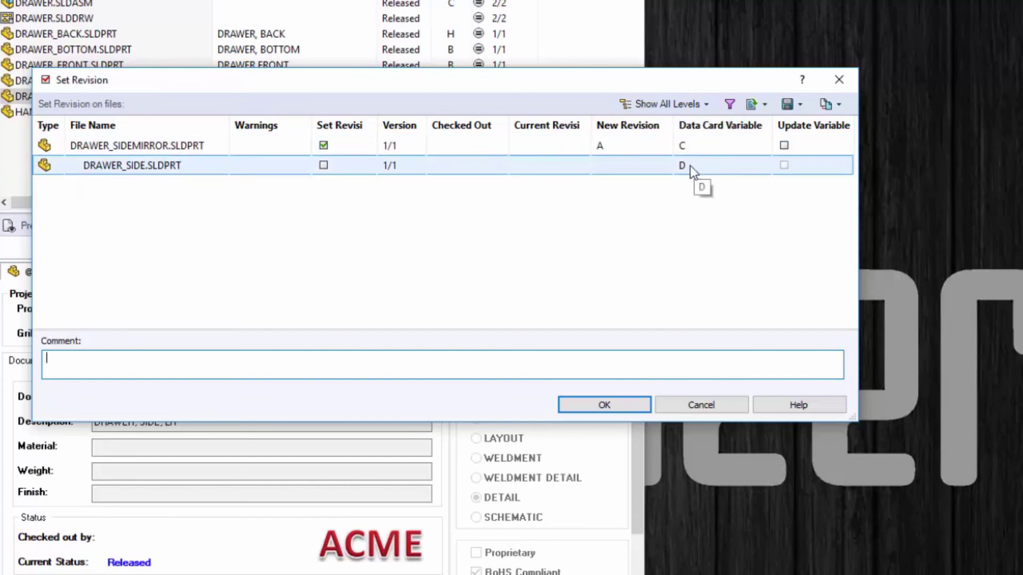
pyautogui.click(623, 141)
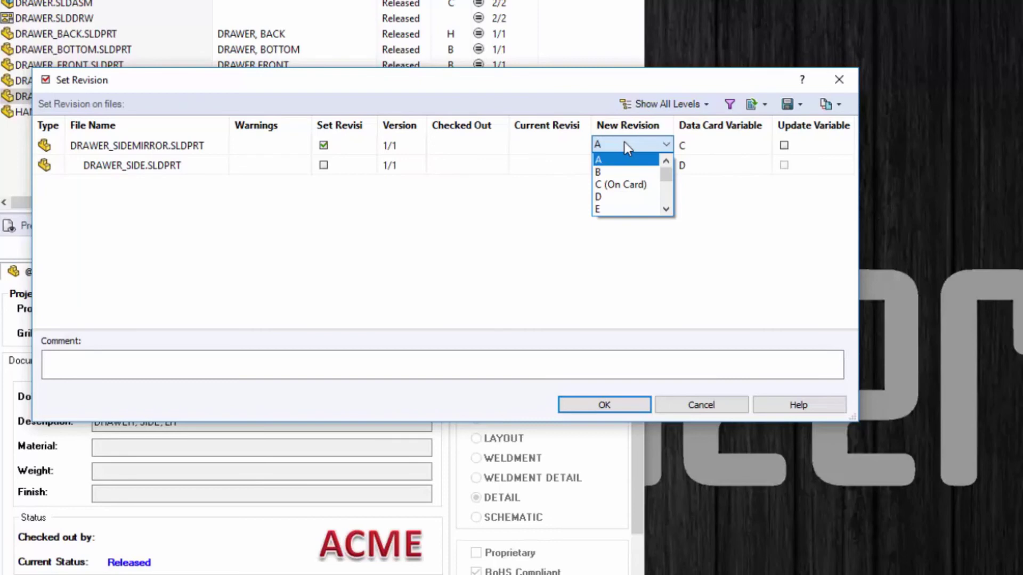
# Set DRAWER_SIDEMIRROR's new revision to C and update its data card variable
pyautogui.click(632, 190)
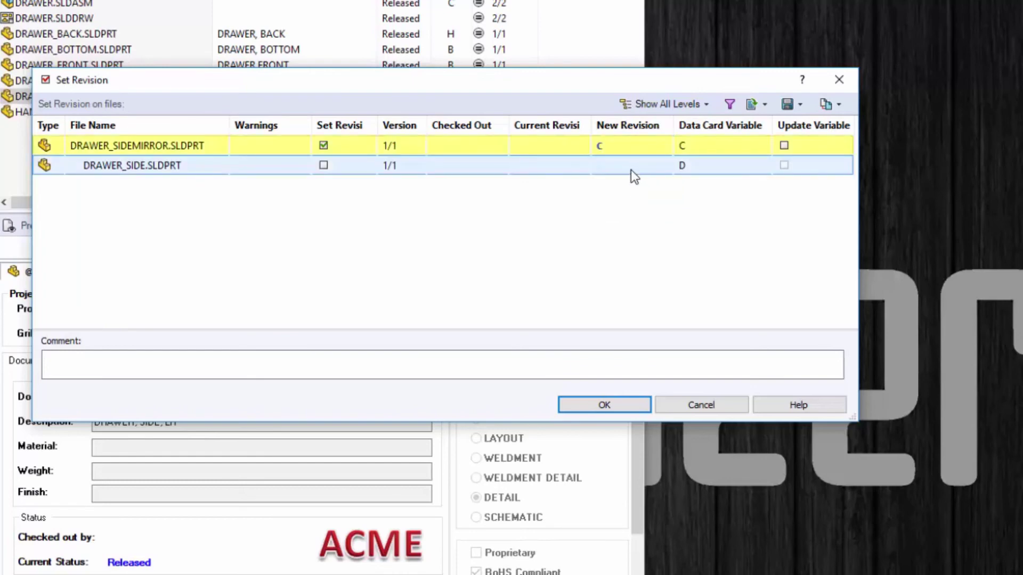
pyautogui.click(631, 170)
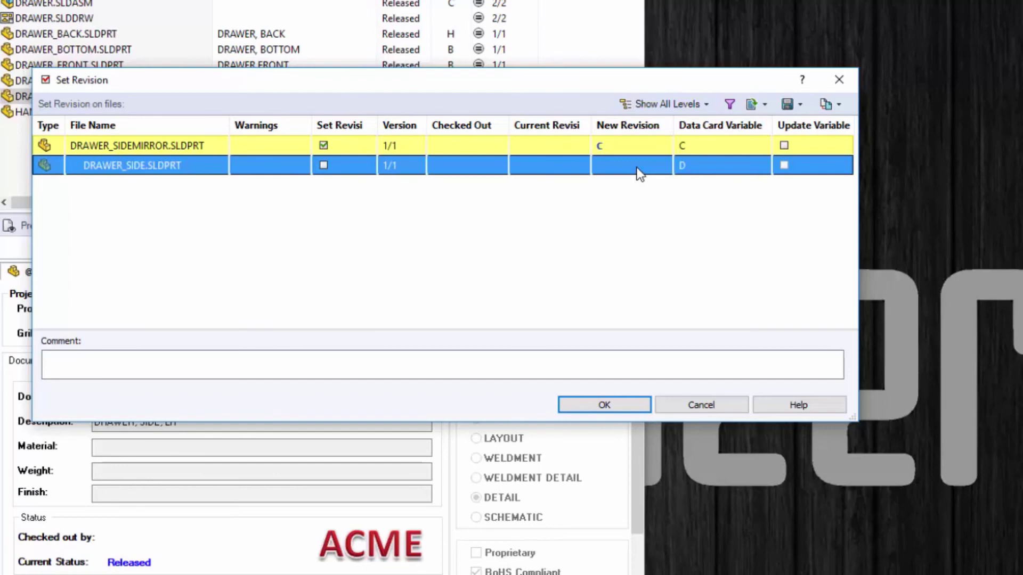
pyautogui.click(782, 149)
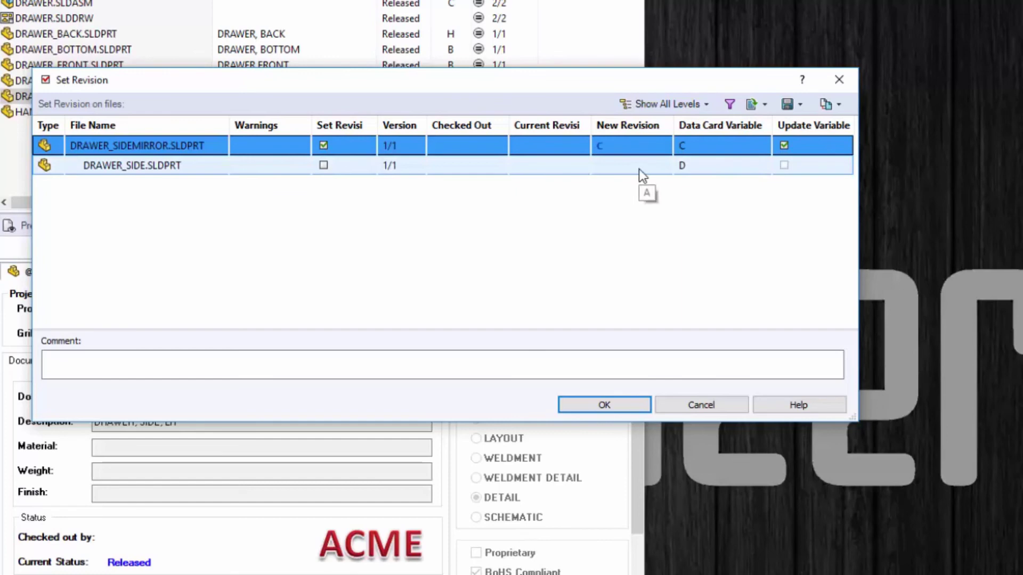
# Include DRAWER_SIDE at revision D with its variable updated, and apply both changes
pyautogui.click(323, 165)
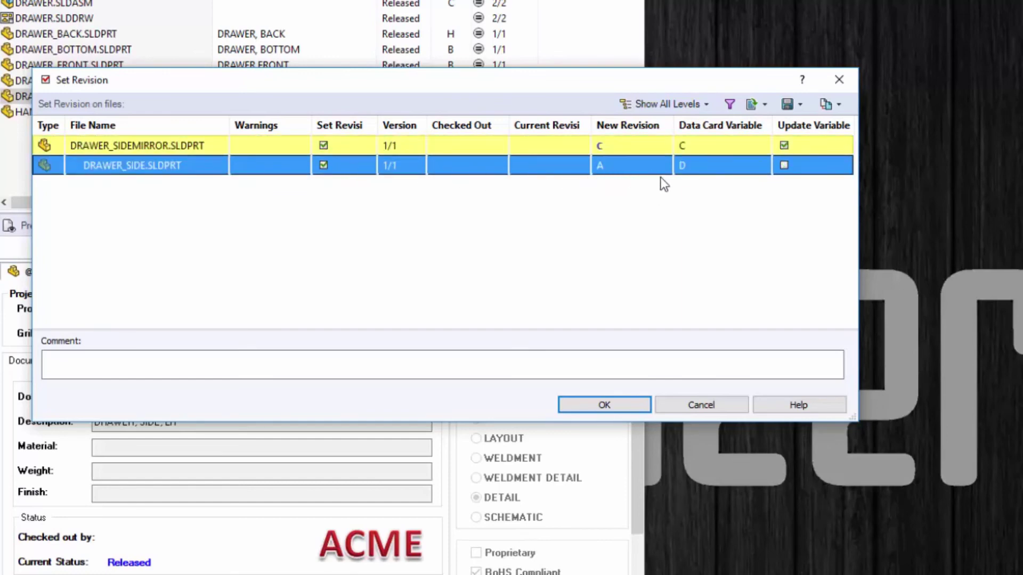
pyautogui.click(621, 166)
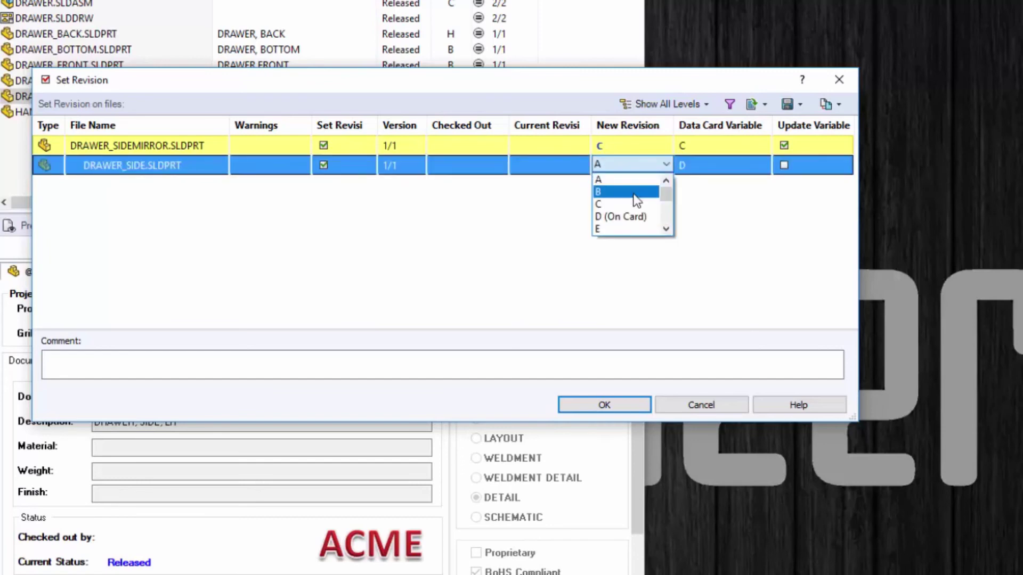
pyautogui.click(629, 216)
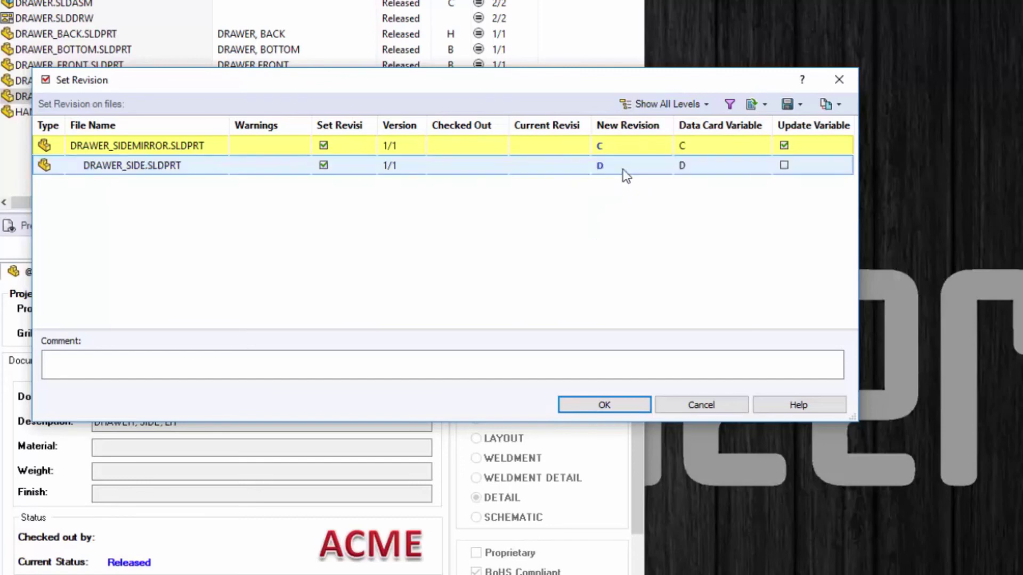
pyautogui.click(782, 168)
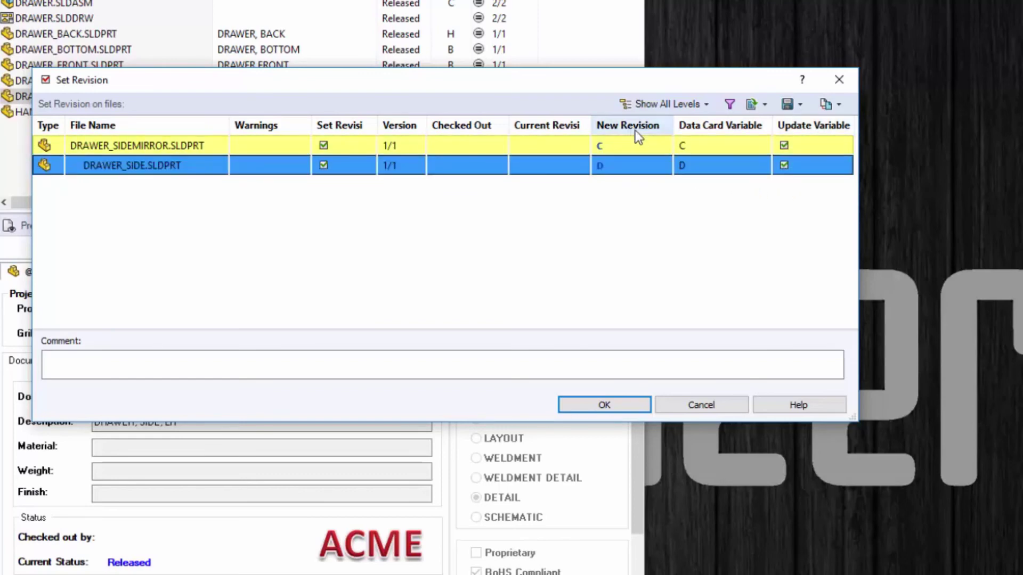
pyautogui.click(600, 404)
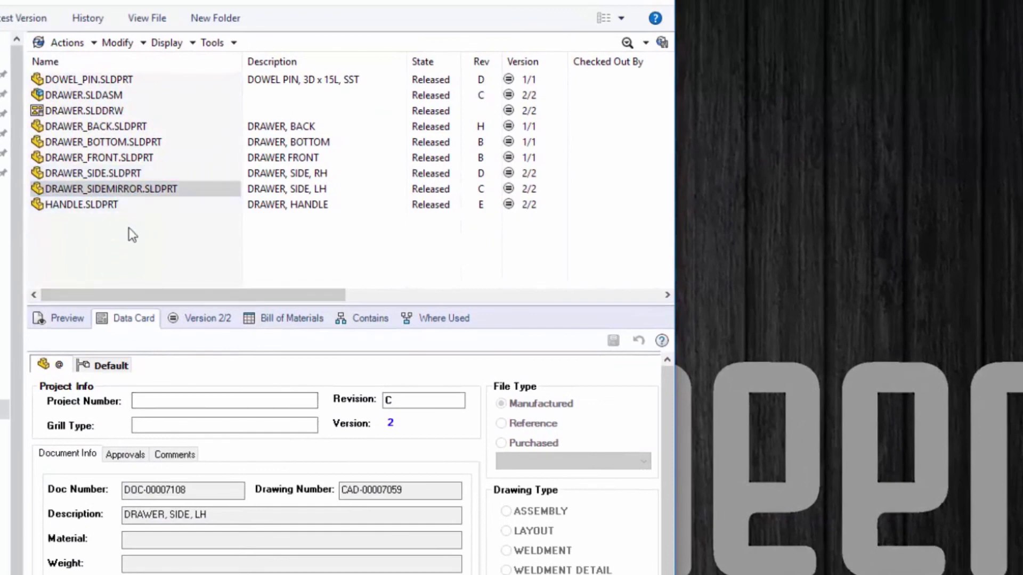
# Select the files DOWEL_PIN through DRAWER_FRONT and launch Set Revision on them
pyautogui.click(110, 159)
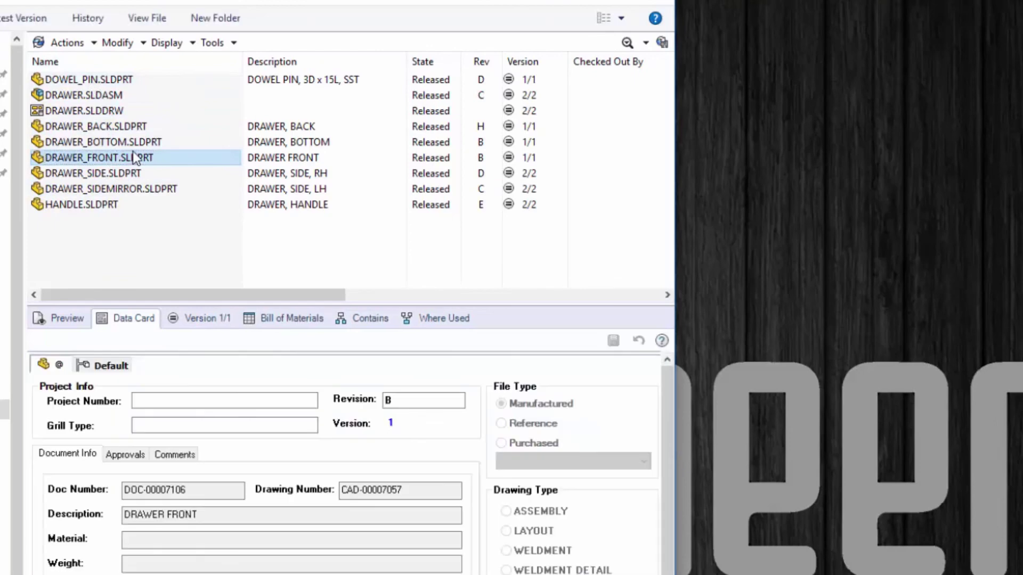
pyautogui.keyDown('shift'); pyautogui.click(85, 76); pyautogui.keyUp('shift')
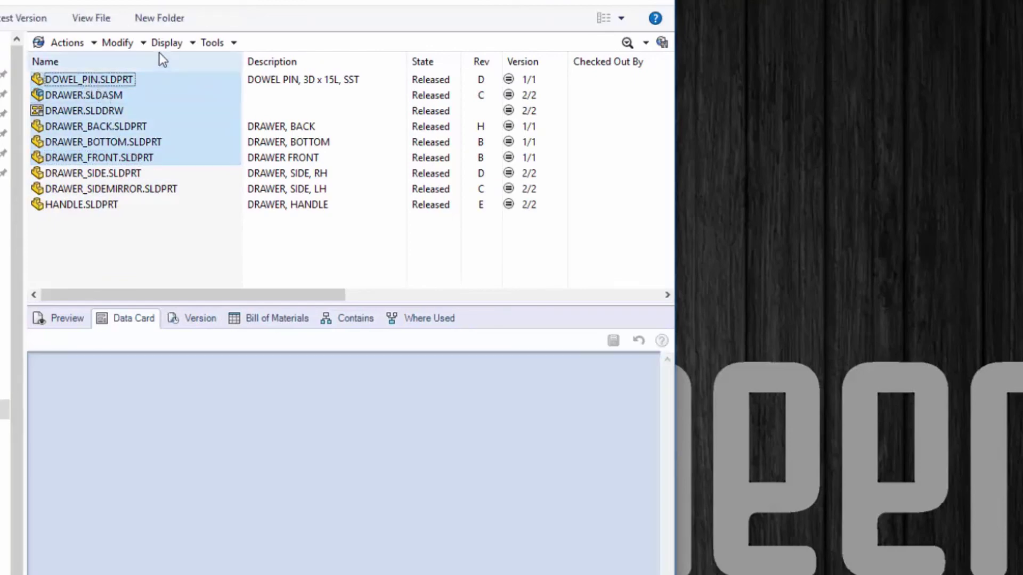
pyautogui.click(144, 43)
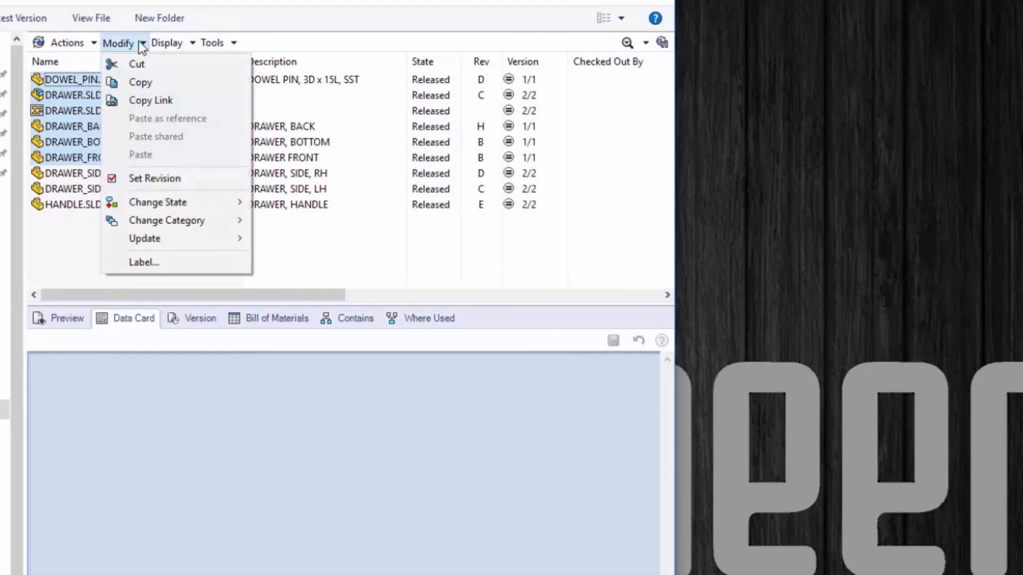
pyautogui.click(182, 184)
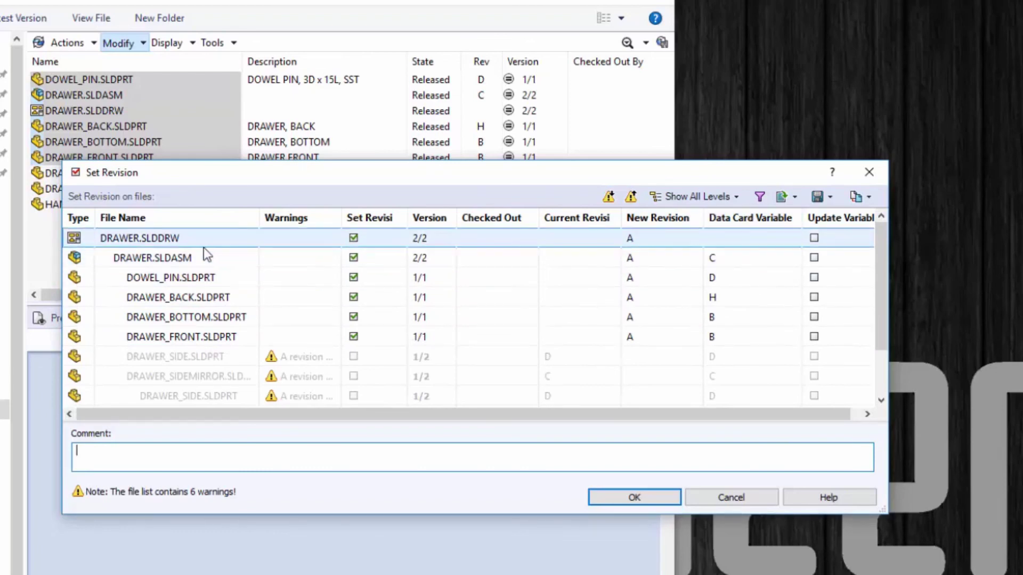
# Set DRAWER.SLDASM and its four parts to their data-card revisions C, D, H, B, B
pyautogui.click(589, 255)
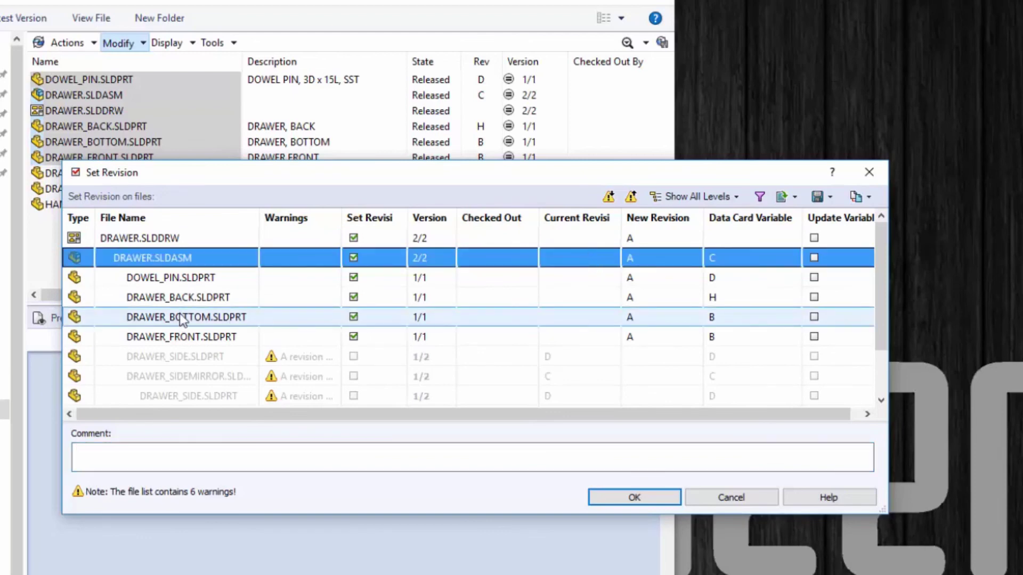
pyautogui.keyDown('shift'); pyautogui.click(190, 337); pyautogui.keyUp('shift')
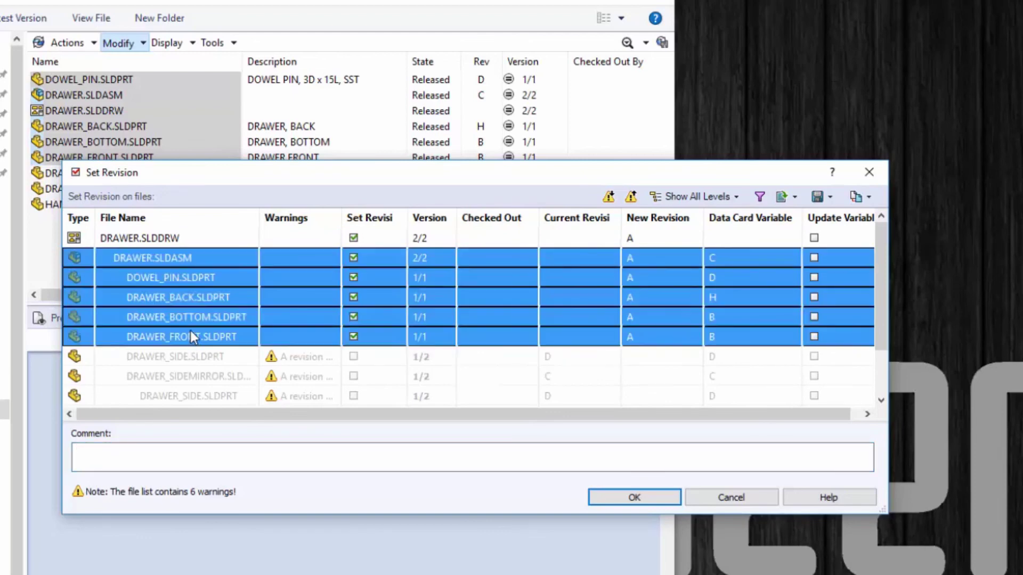
pyautogui.keyDown('ctrl'); pyautogui.click(215, 318); pyautogui.keyUp('ctrl')
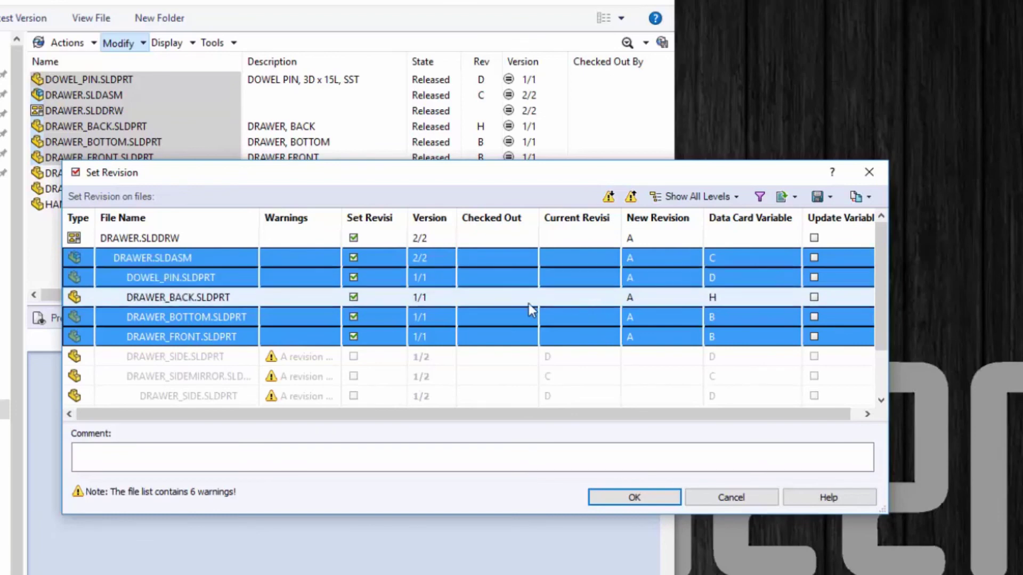
pyautogui.keyDown('ctrl'); pyautogui.click(580, 293); pyautogui.keyUp('ctrl')
pyautogui.rightClick(579, 287)
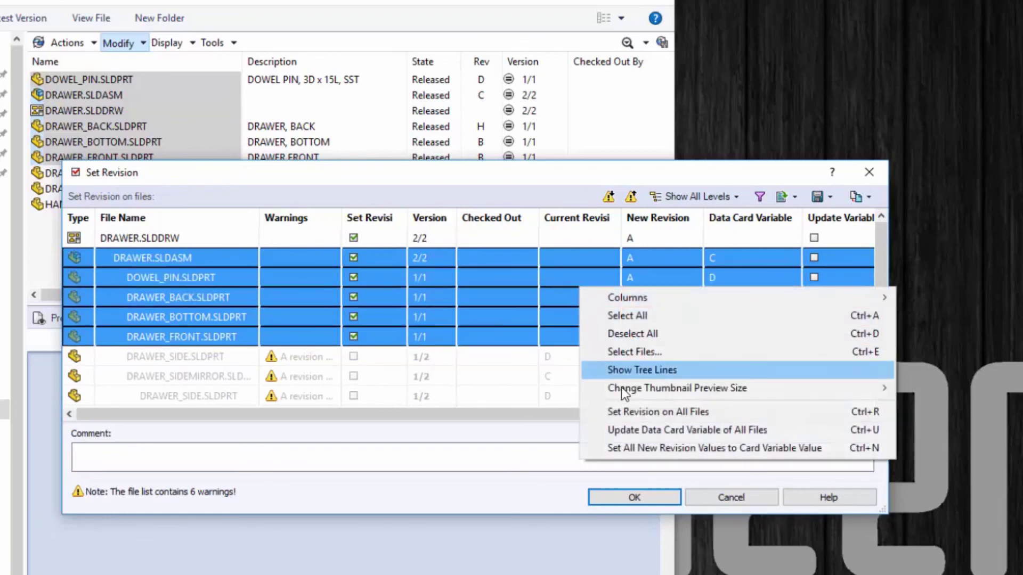
pyautogui.click(651, 446)
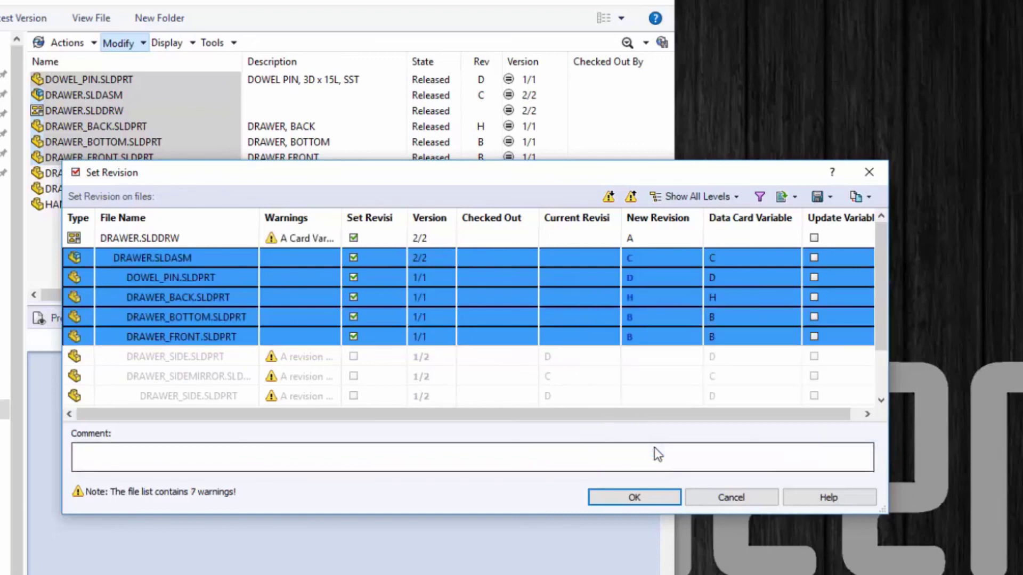
# Reselect the five assembly and part rows and tick Update Variable for them
pyautogui.keyDown('ctrl'); pyautogui.click(680, 336); pyautogui.keyUp('ctrl')
pyautogui.keyDown('ctrl'); pyautogui.click(673, 276); pyautogui.keyUp('ctrl')
pyautogui.keyDown('ctrl'); pyautogui.click(673, 297); pyautogui.keyUp('ctrl')
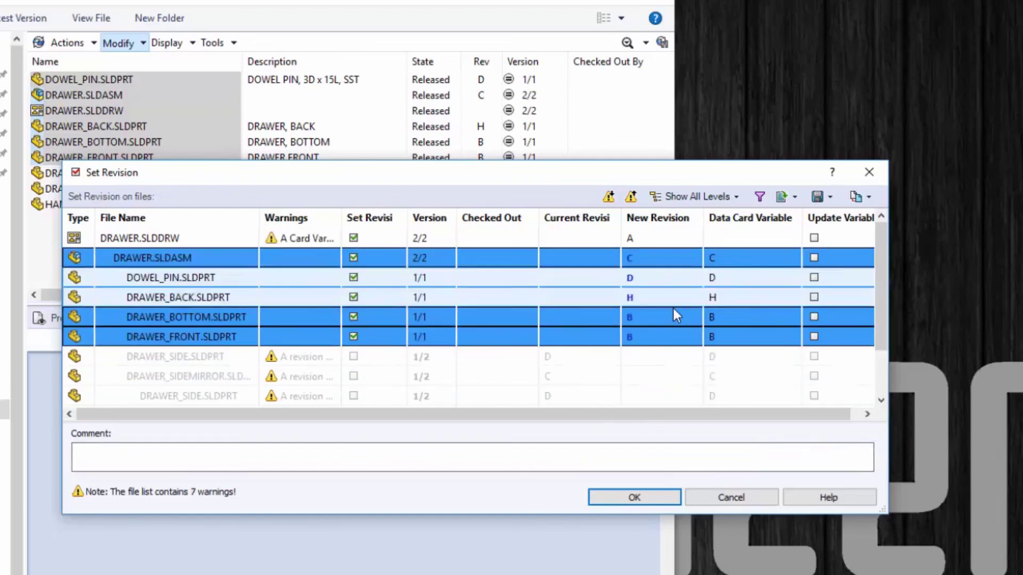
pyautogui.keyDown('shift'); pyautogui.click(668, 337); pyautogui.keyUp('shift')
pyautogui.keyDown('ctrl'); pyautogui.click(737, 317); pyautogui.keyUp('ctrl')
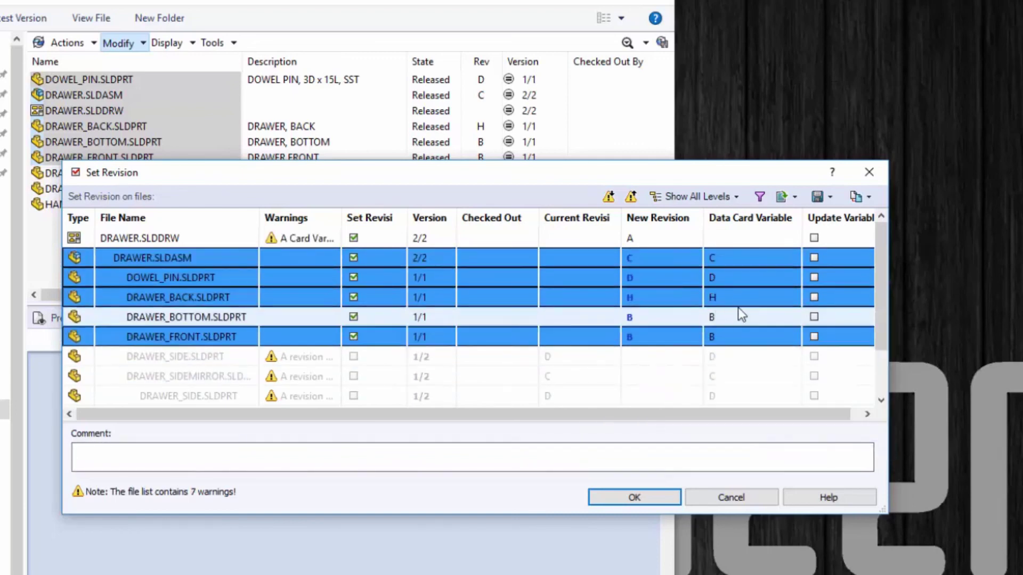
pyautogui.click(814, 257)
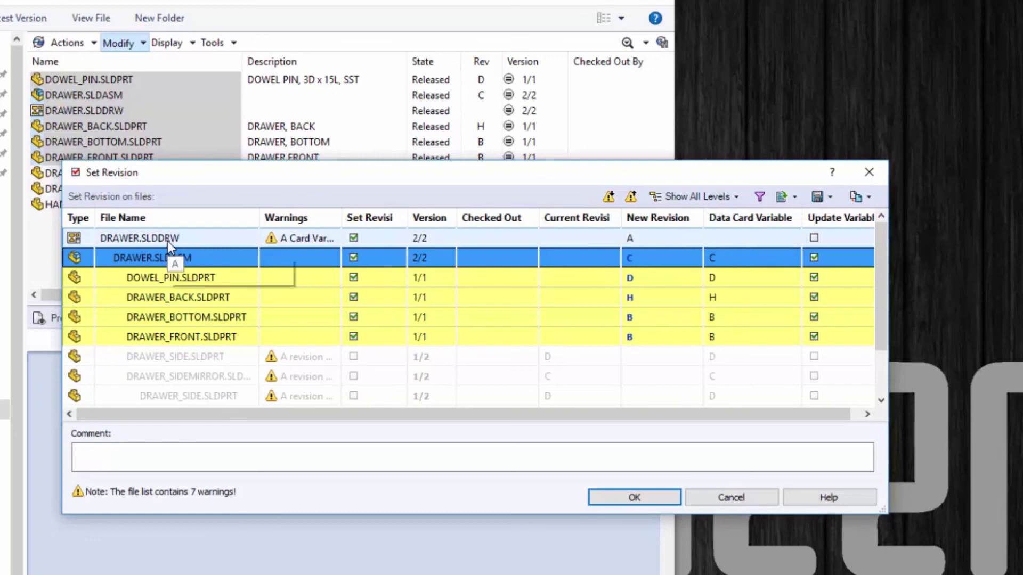
# Give DRAWER.SLDDRW new revision C with Update Variable ticked, then apply all revisions
pyautogui.click(730, 235)
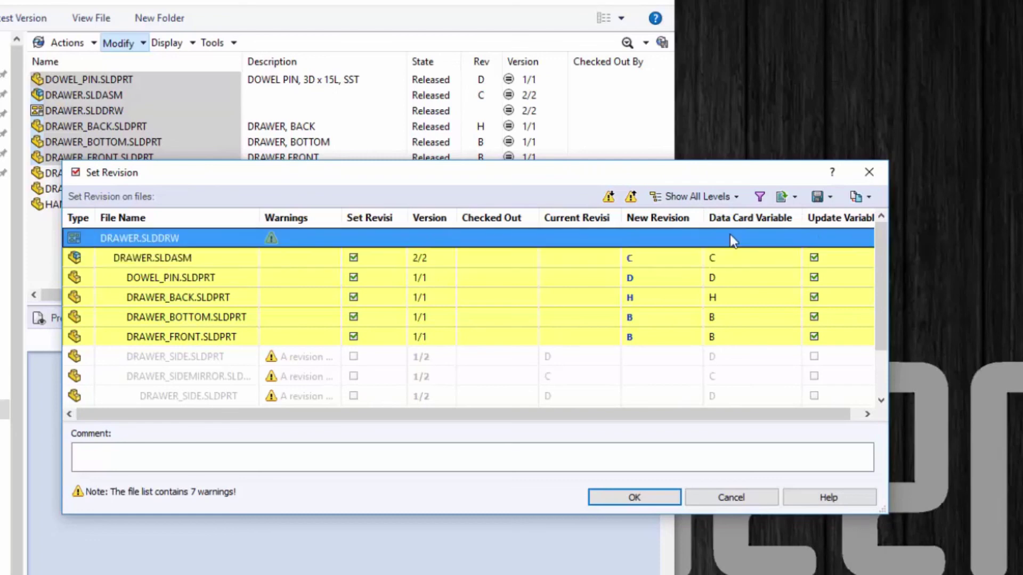
pyautogui.click(660, 241)
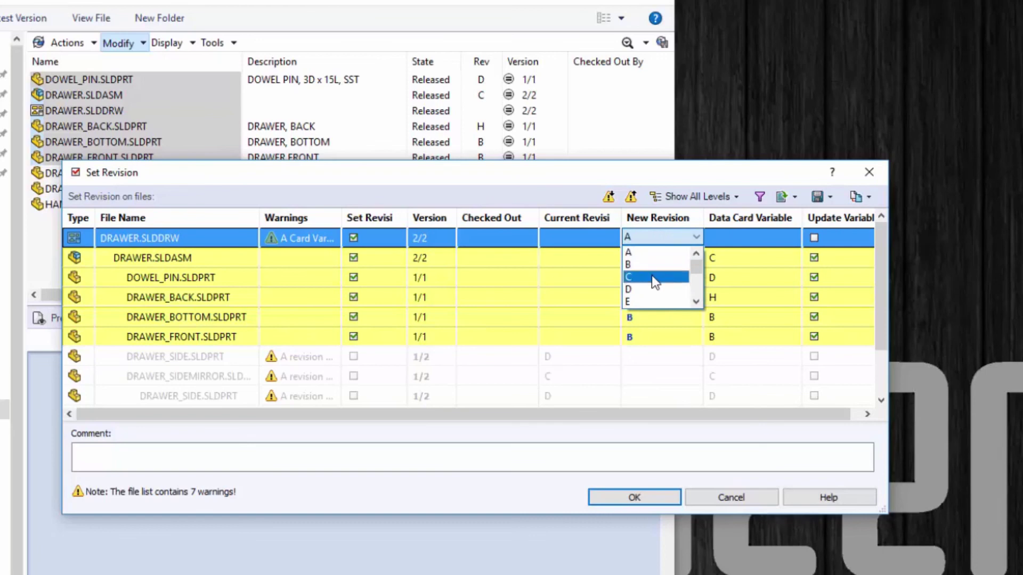
pyautogui.click(650, 276)
pyautogui.click(814, 238)
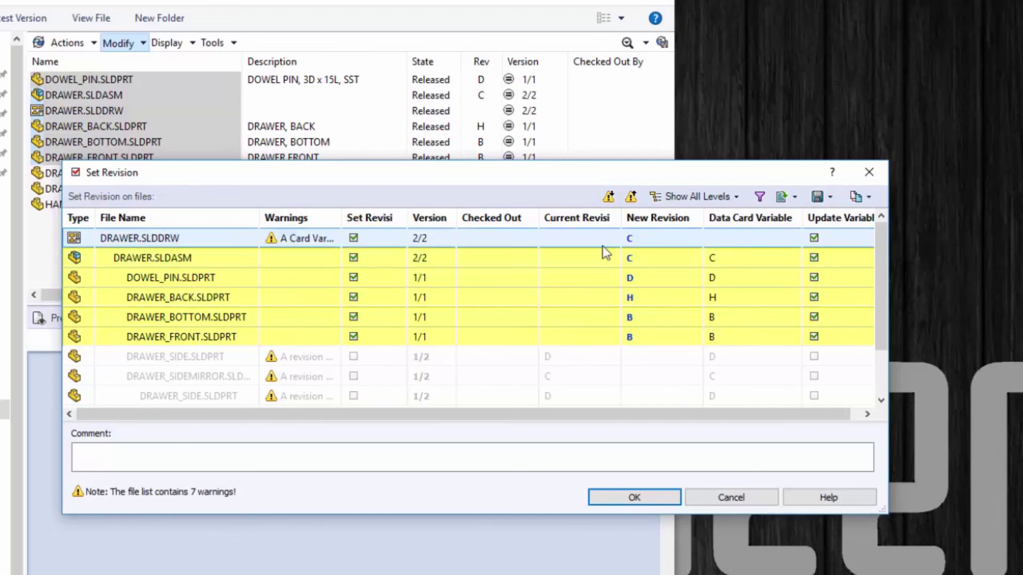
pyautogui.click(664, 503)
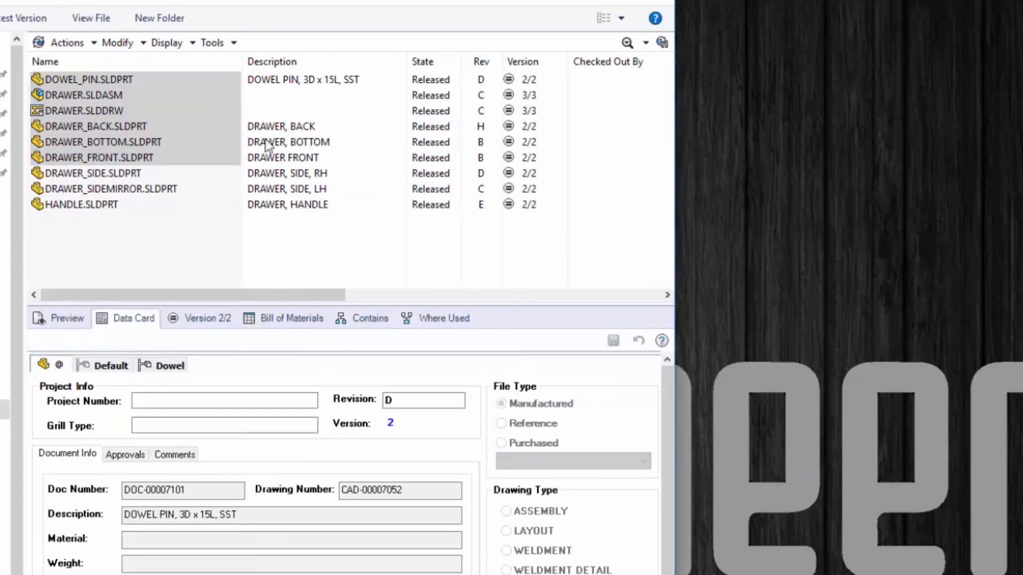
pyautogui.click(139, 111)
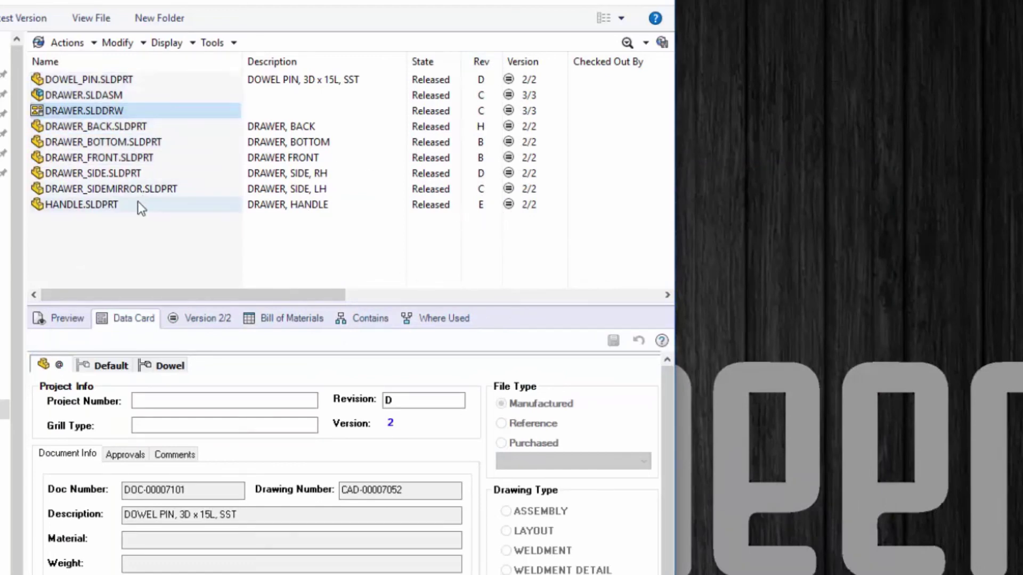
pyautogui.rightClick(95, 113)
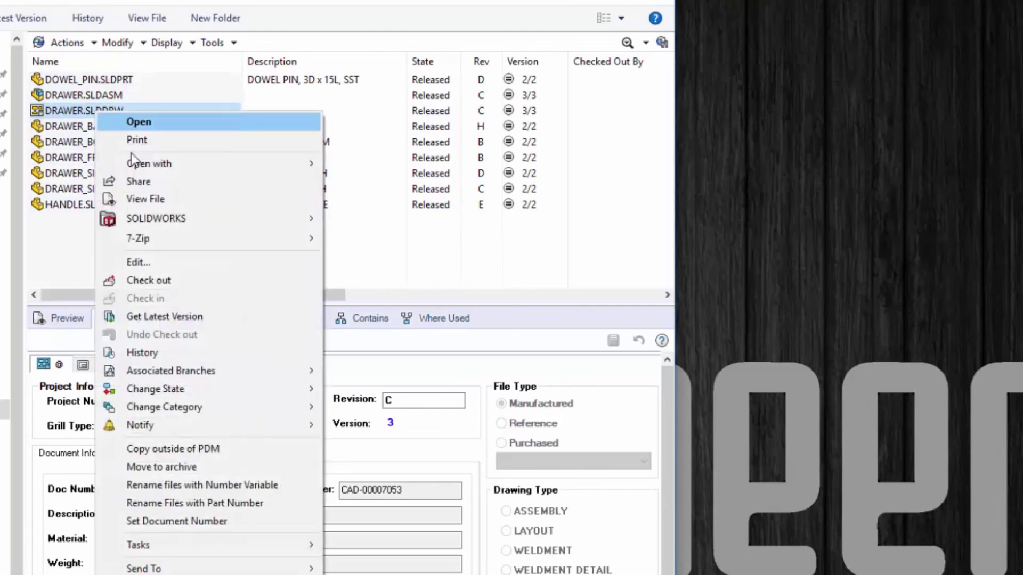
pyautogui.click(168, 351)
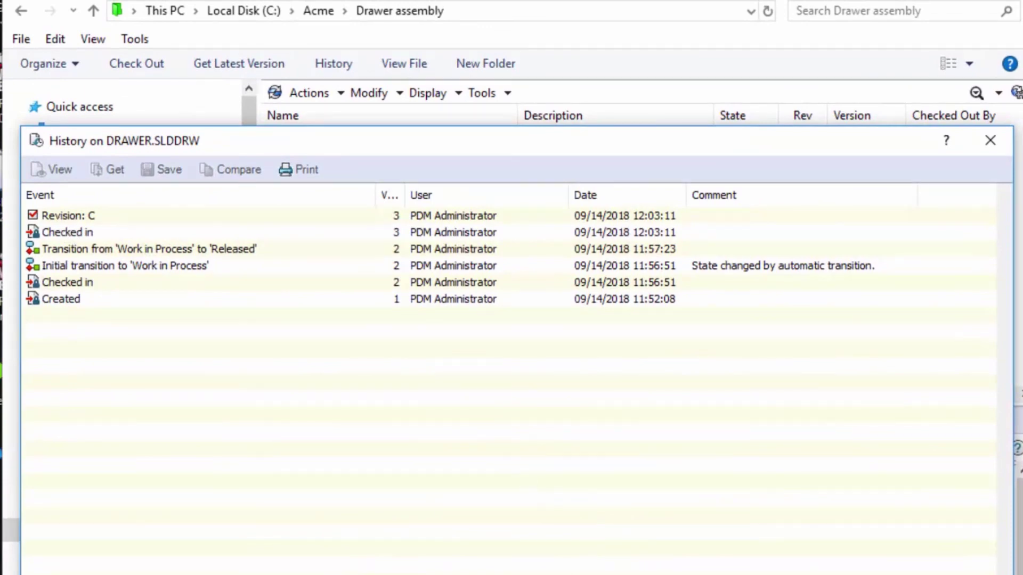
pyautogui.press('Escape')
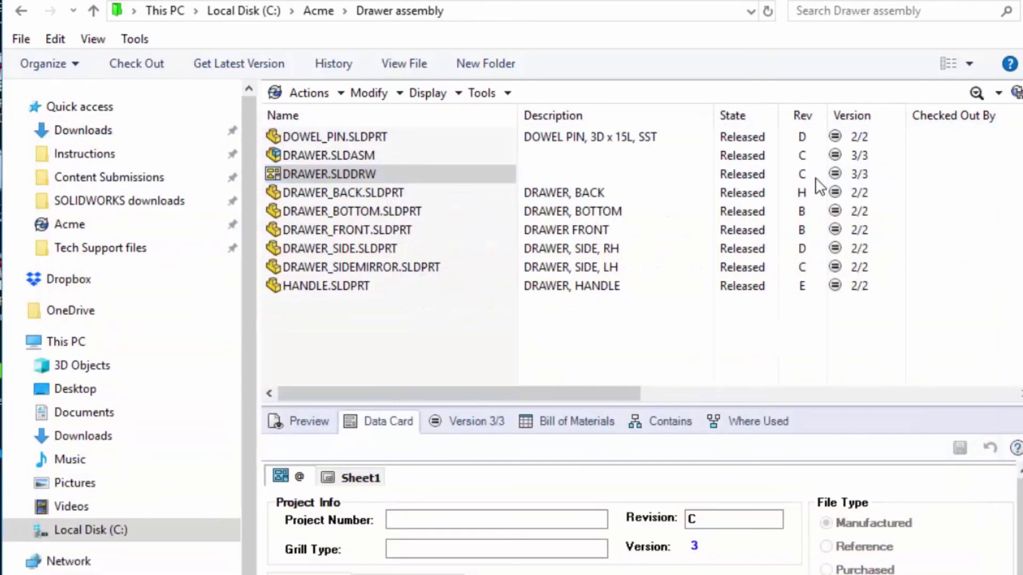